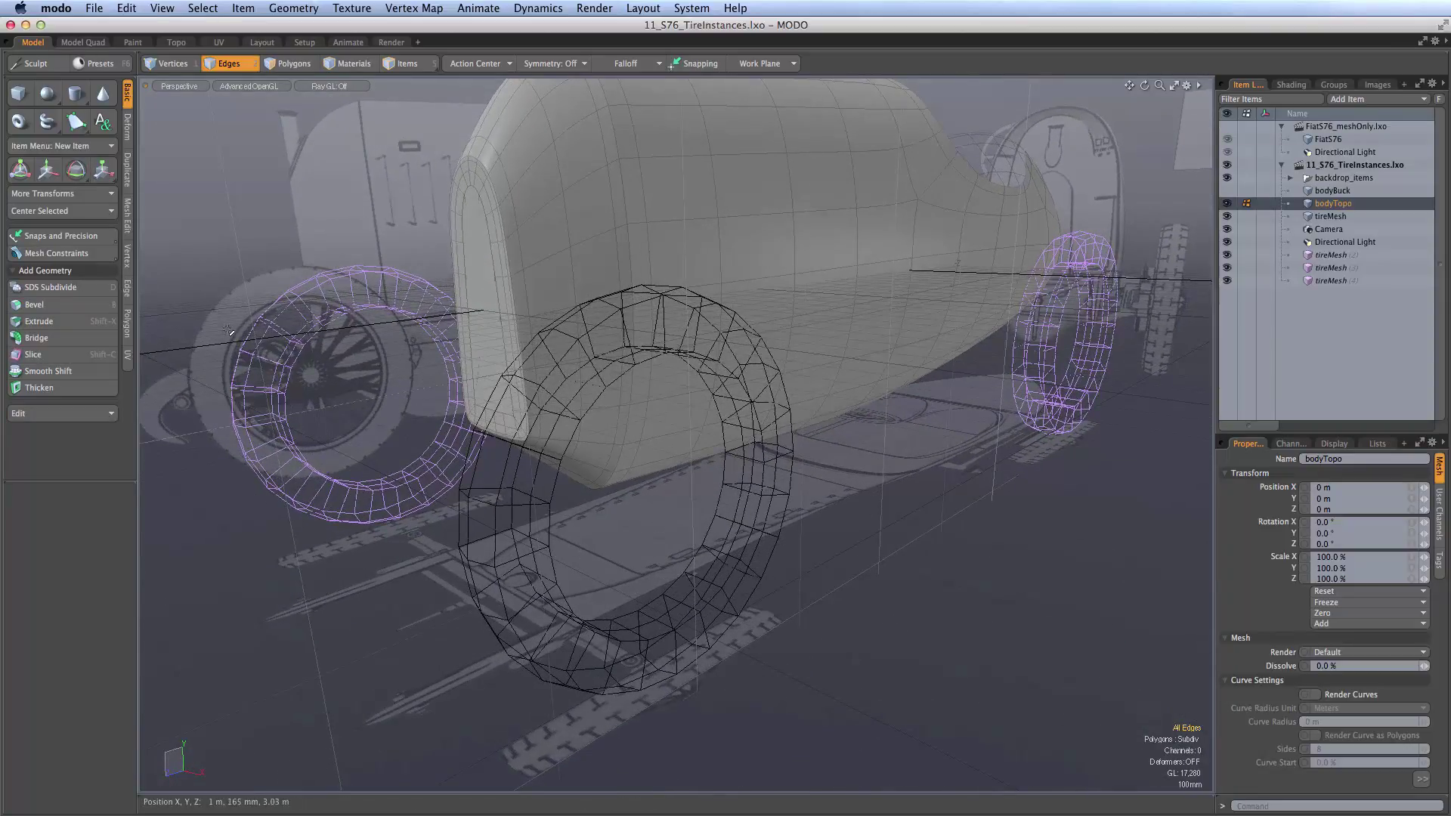
Step: Examine the placeholder tire meshes and the wheel rims in the backdrop drawing from close up
alt+shift+drag(492, 437, 824, 532)
ctrl+alt+drag(617, 370, 836, 320)
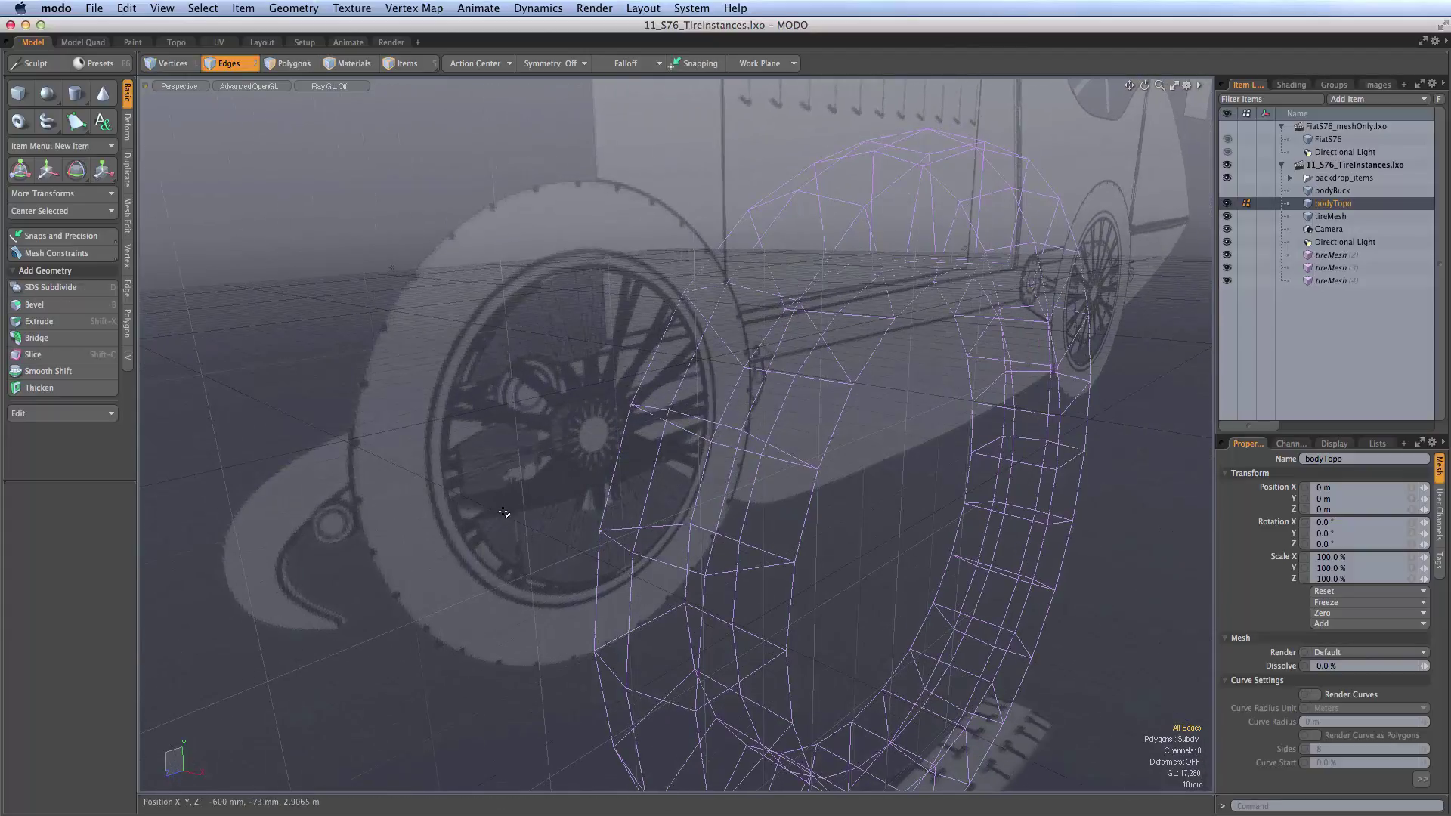
ctrl+alt+drag(665, 343, 461, 446)
ctrl+alt+drag(567, 435, 667, 365)
alt+drag(636, 614, 670, 580)
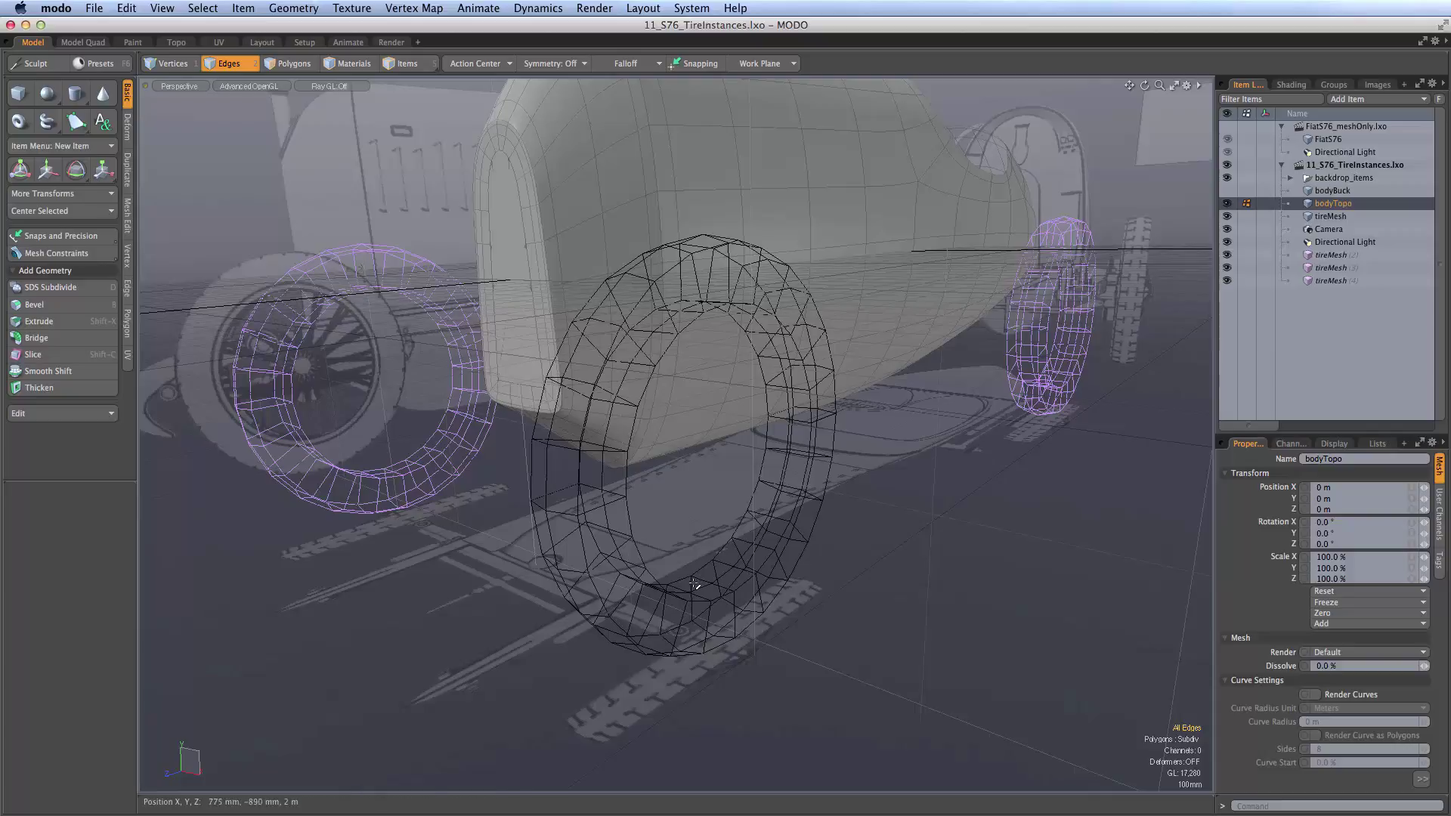
Step: Open the FiatS76_meshOnly scene and examine the rim profile on the finished car's front wheel in polygon mode
click(1328, 130)
alt+drag(597, 484, 714, 502)
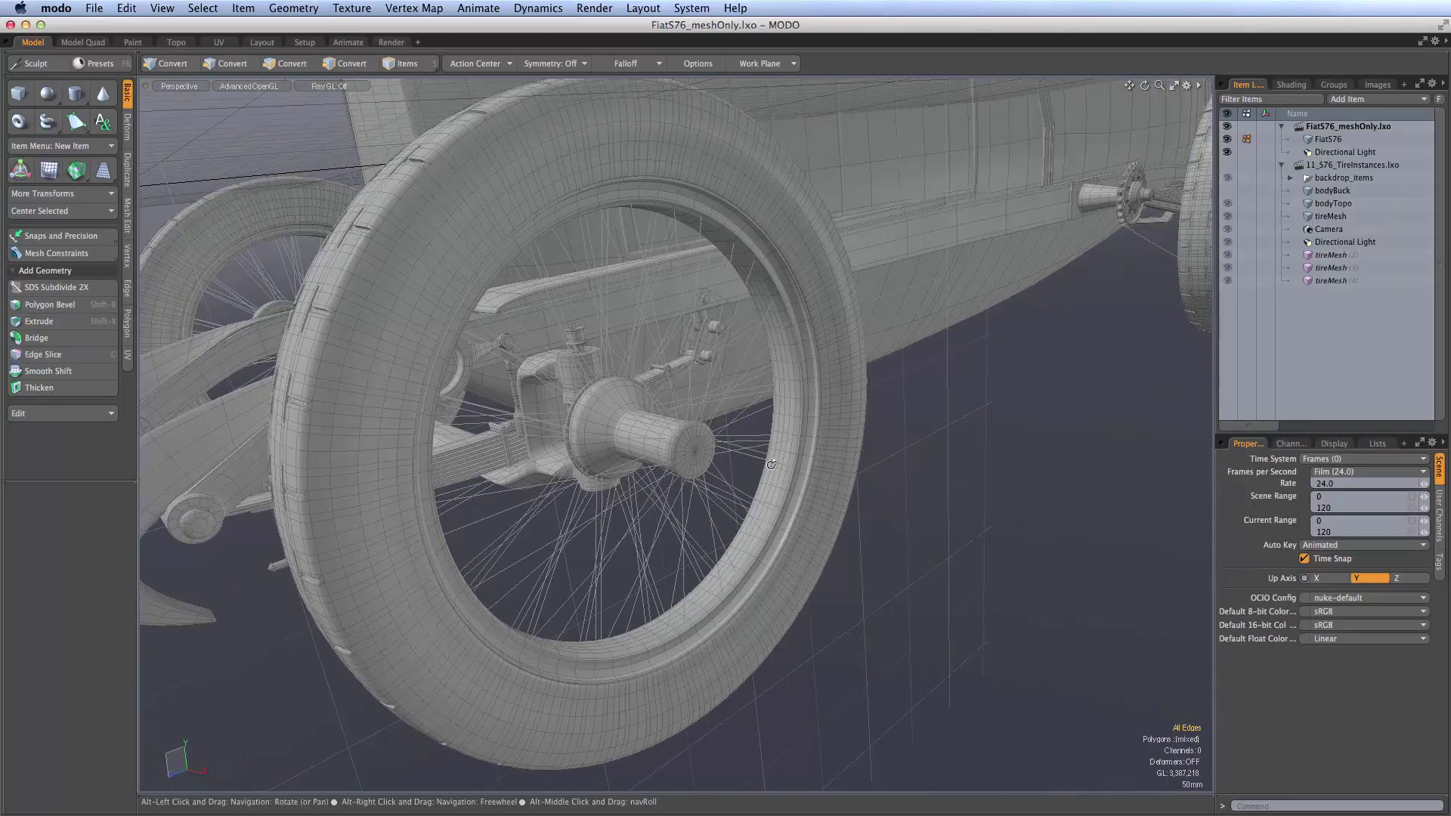
key(3)
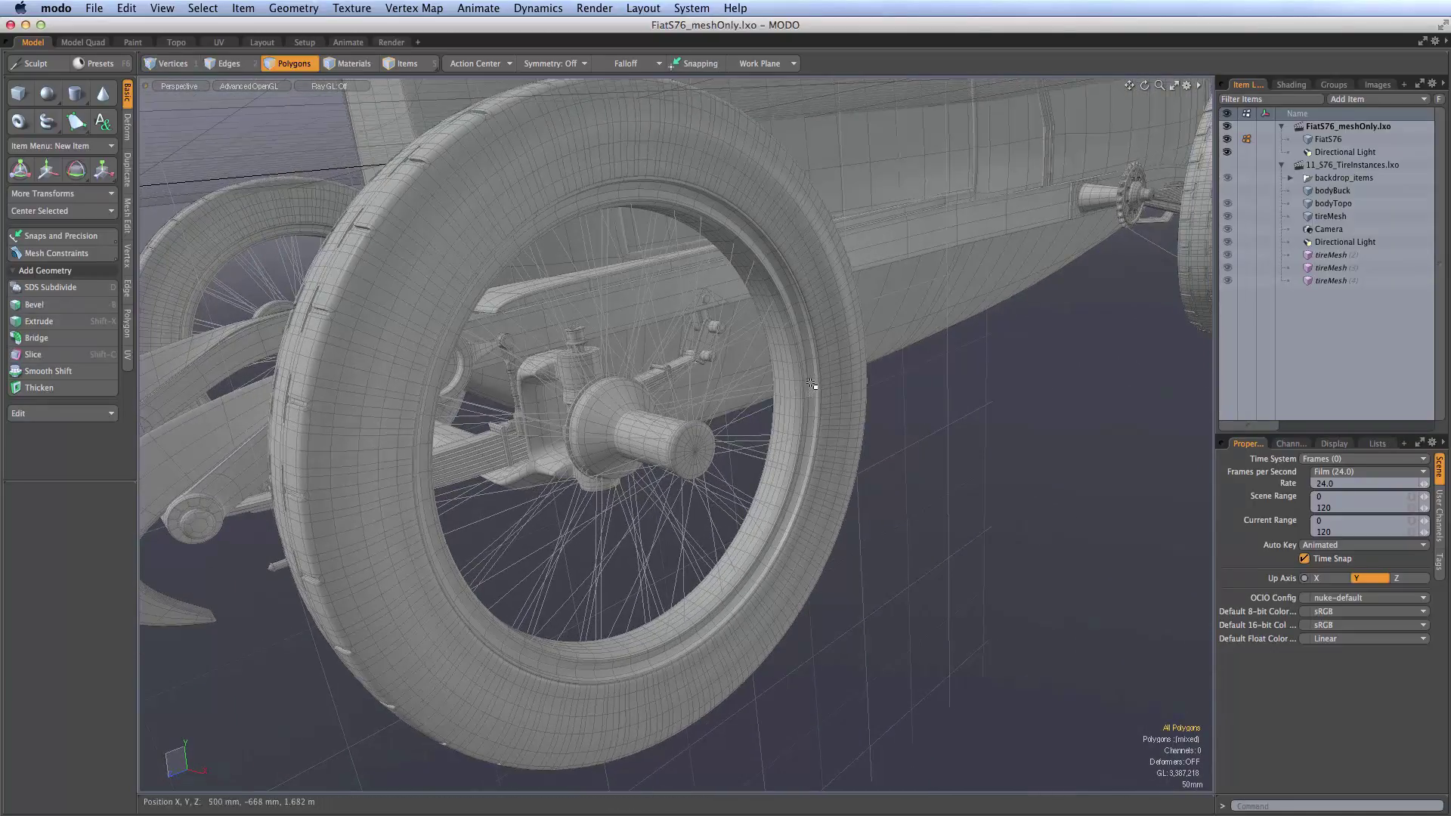
double_click(805, 385)
ctrl+alt+drag(797, 348, 892, 458)
click(987, 438)
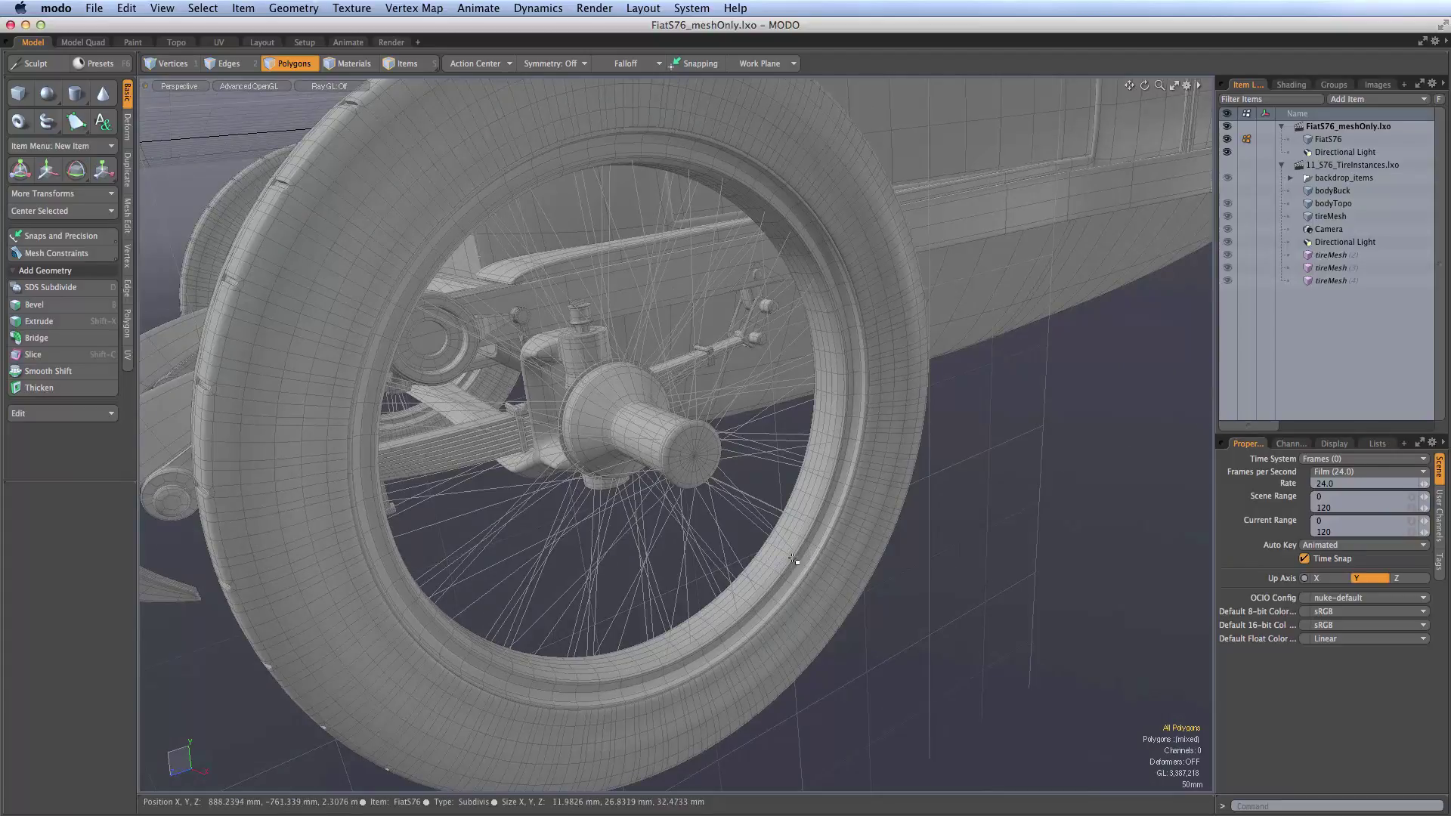
alt+drag(894, 394, 910, 412)
alt+shift+drag(825, 436, 846, 473)
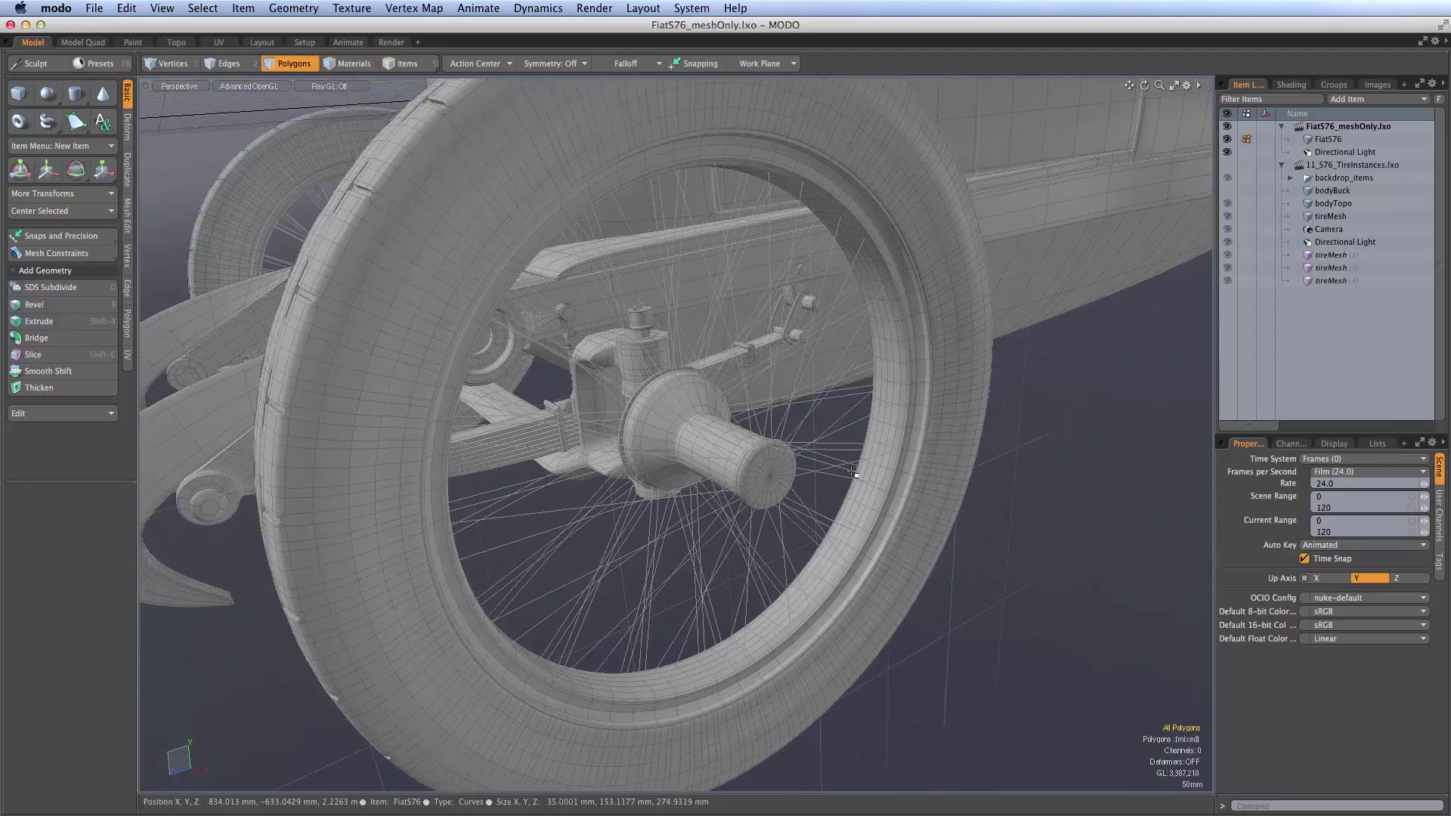
Step: Return to the 11_S76_TireInstances scene and select the front tireMesh item up close
click(1353, 165)
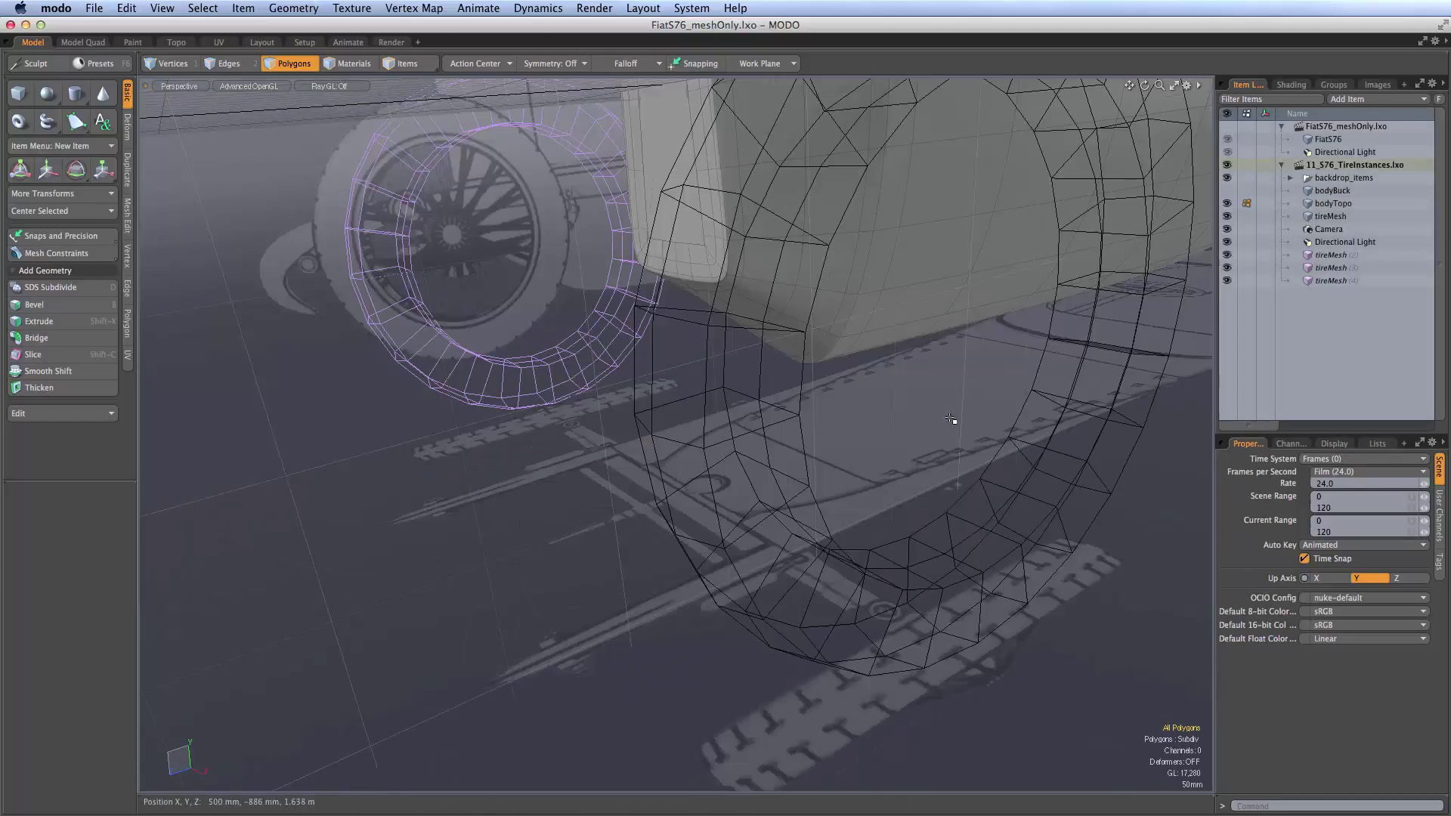
key(5)
click(1097, 484)
alt+shift+drag(1059, 428, 869, 396)
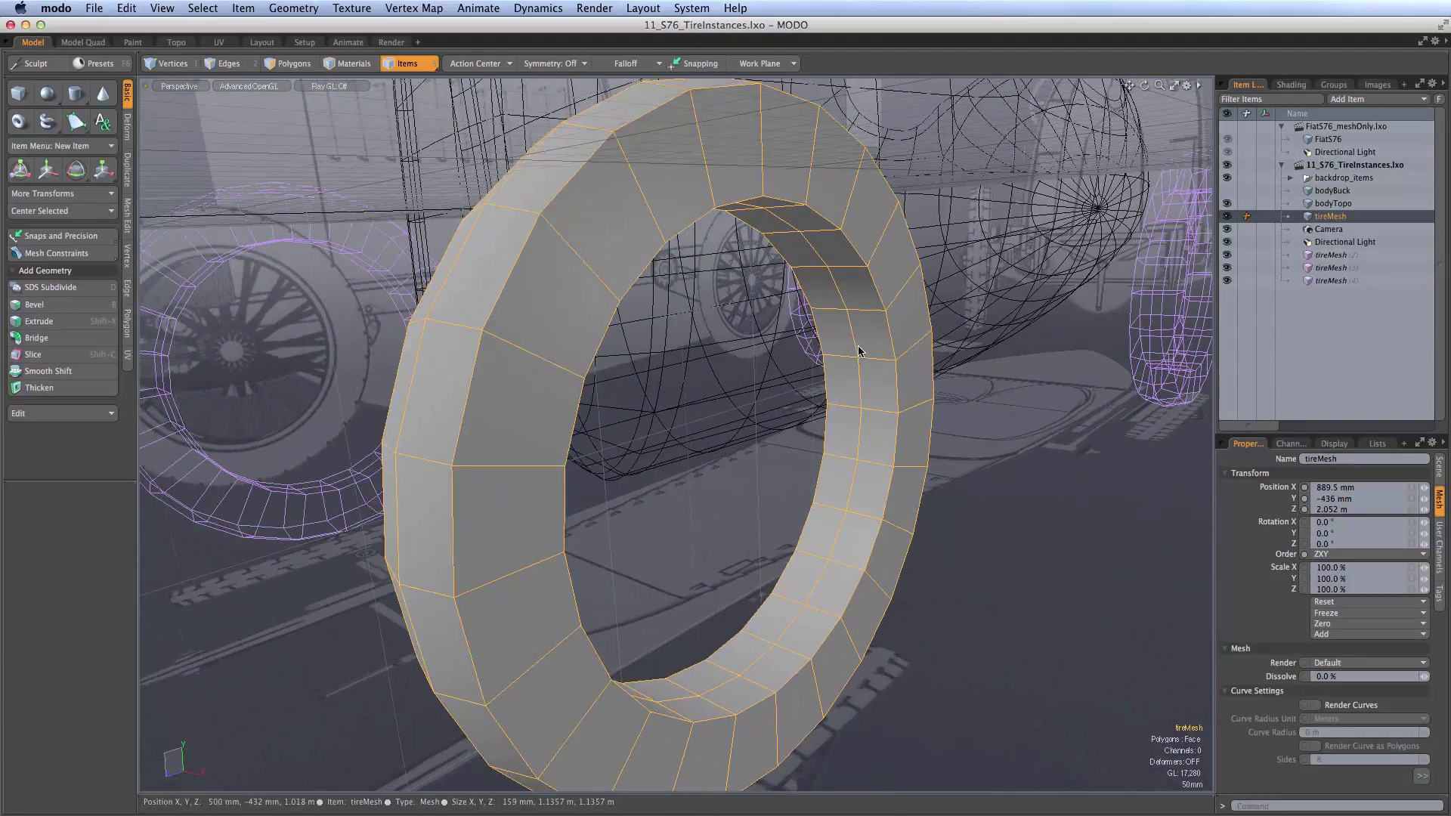
Step: Select both polygon loops around the tire's inner surface by picking a few polygons in each and applying Loop selection
key(3)
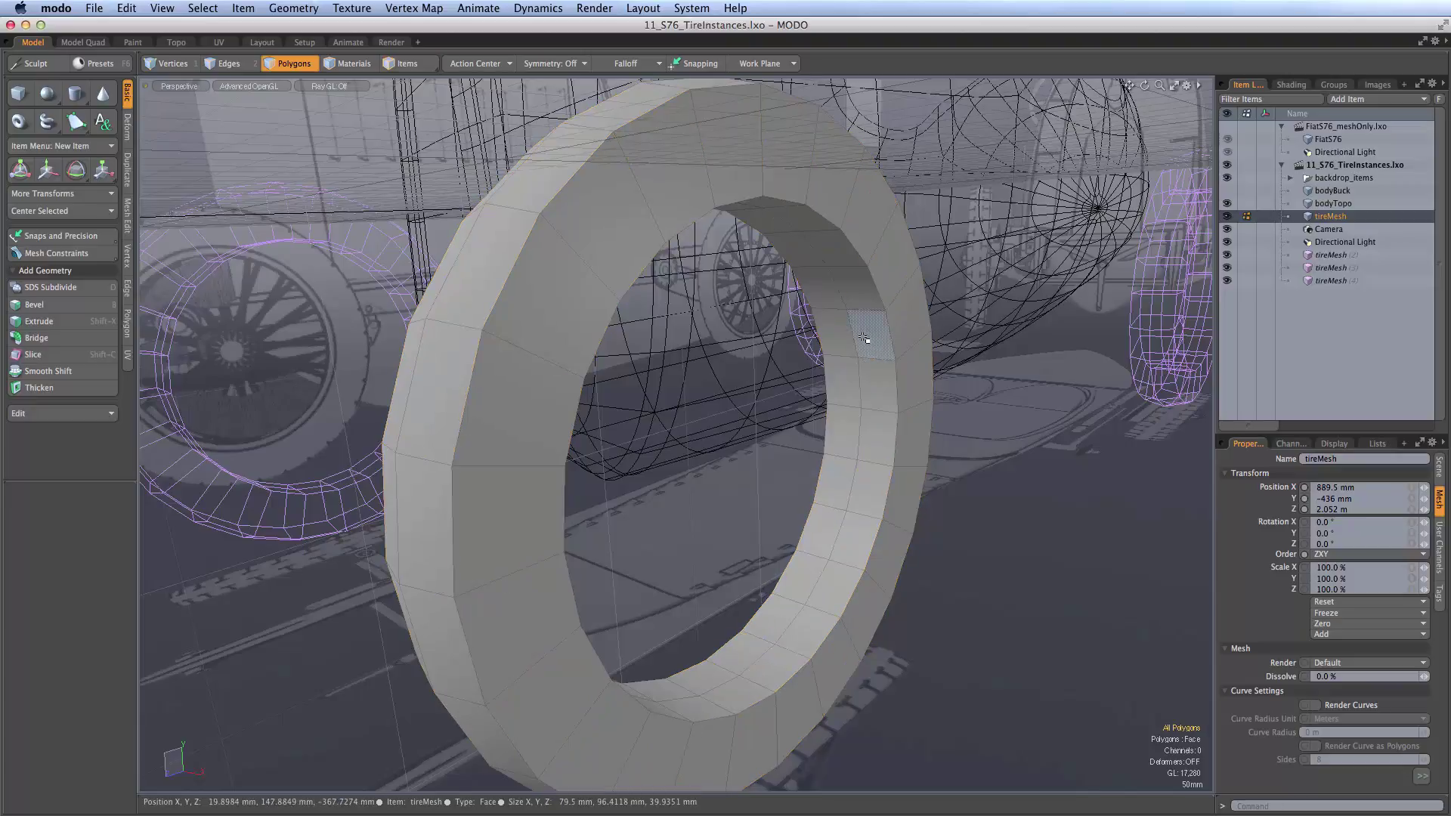
drag(866, 334, 875, 459)
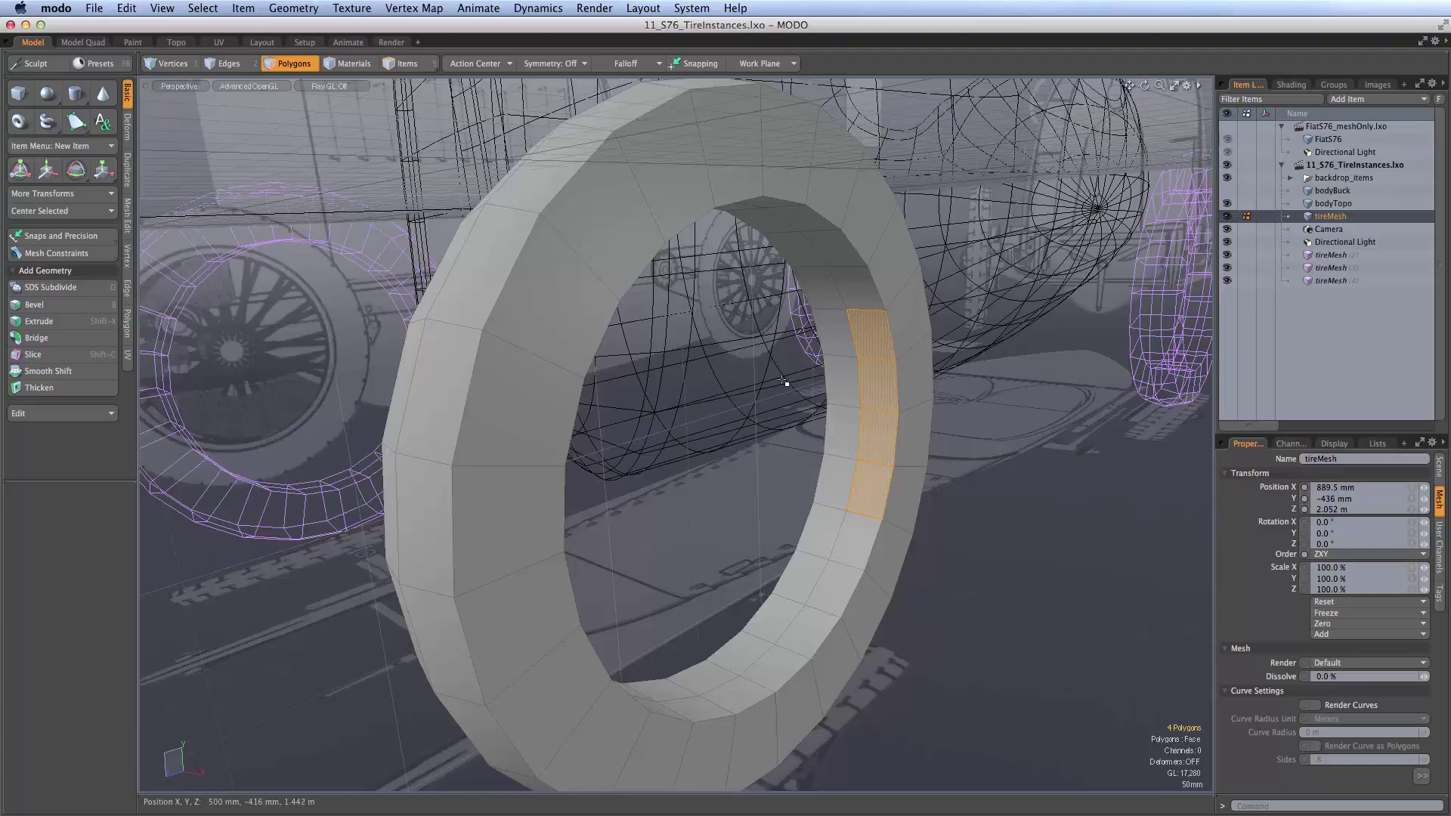
click(203, 8)
click(212, 8)
click(215, 7)
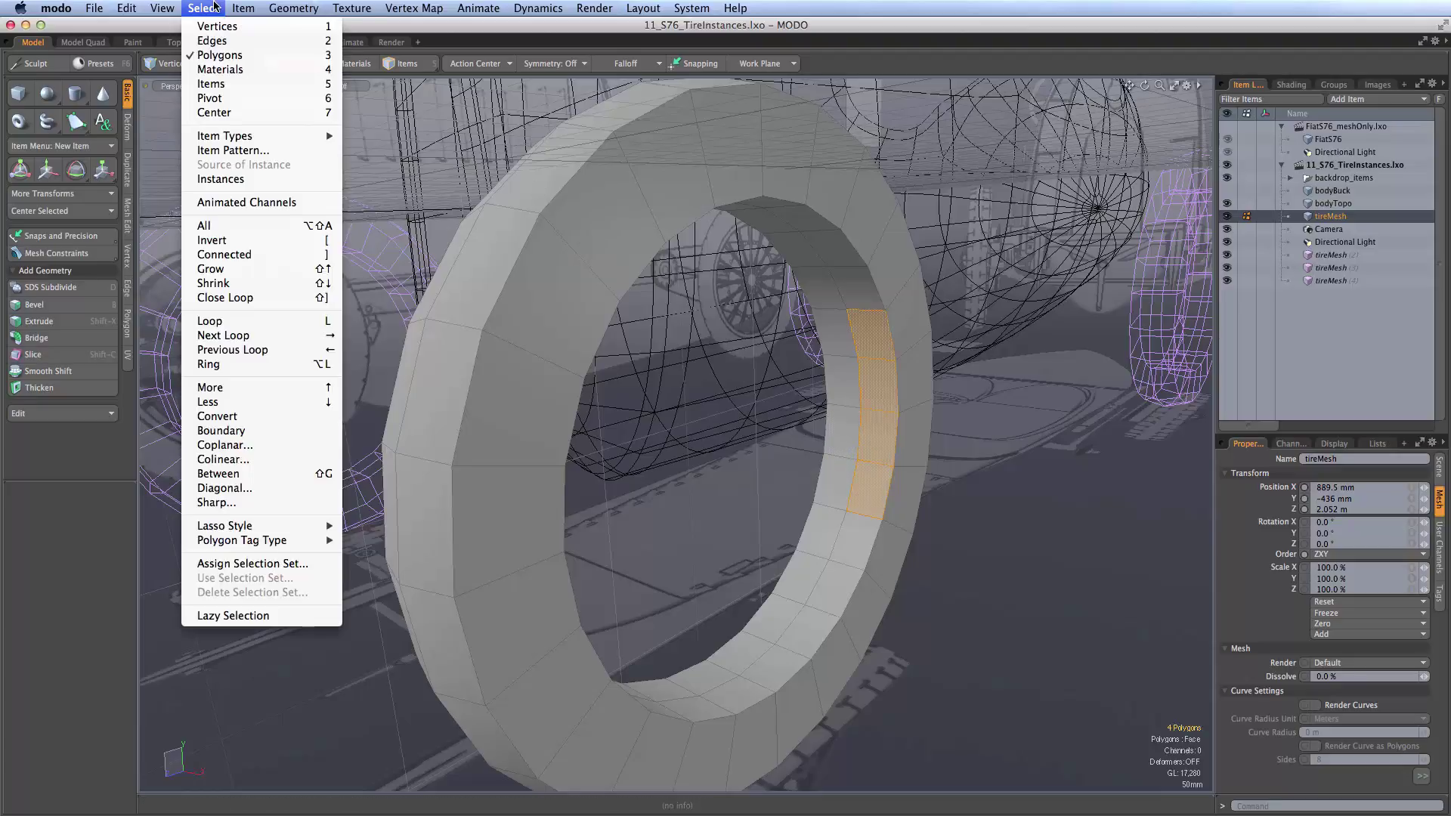
click(274, 325)
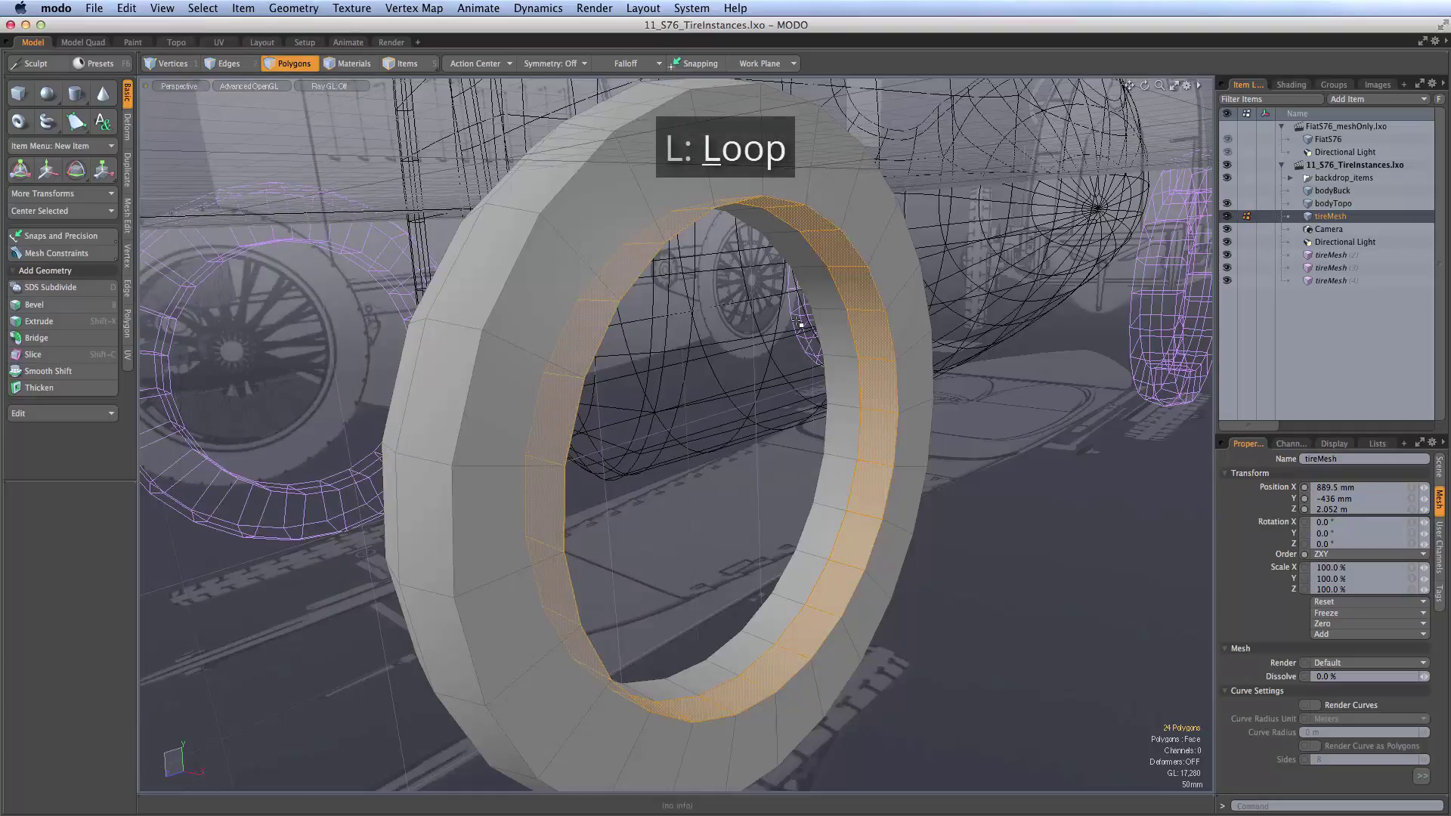
shift+click(835, 355)
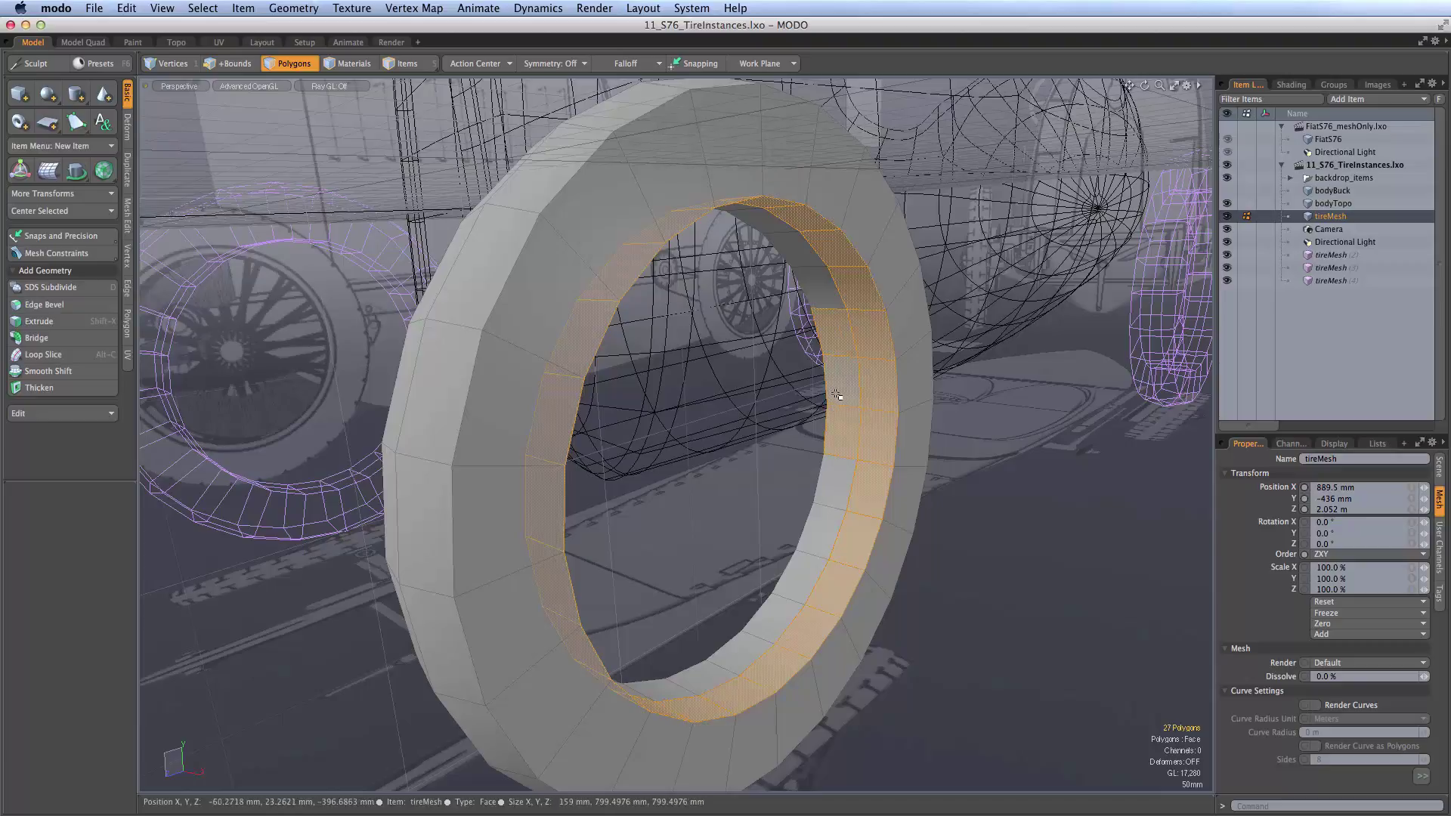
key(l)
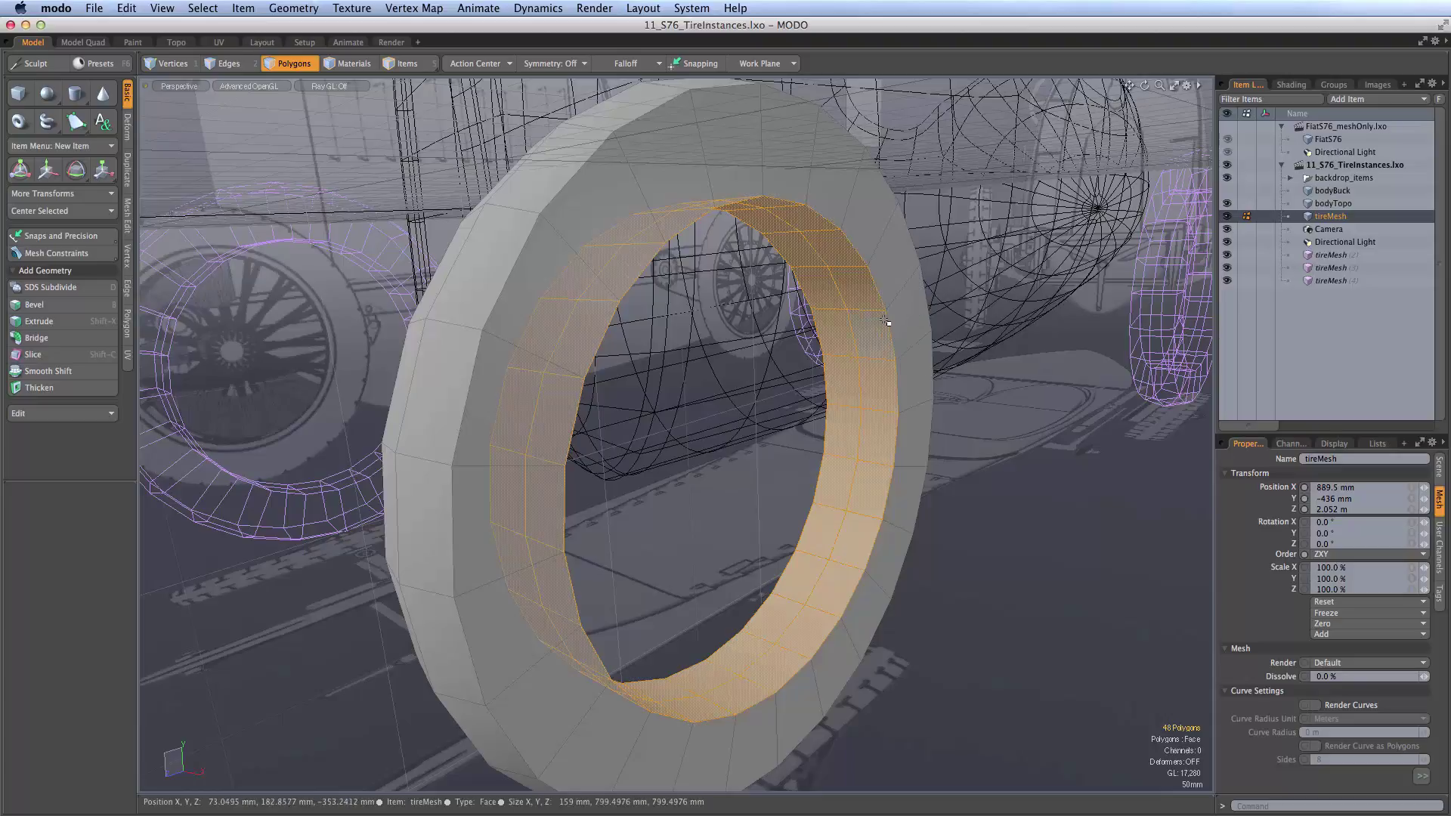
Step: Detach the inner band from the tire by cutting and pasting its polygons, and select the detached band
key(ctrl+x)
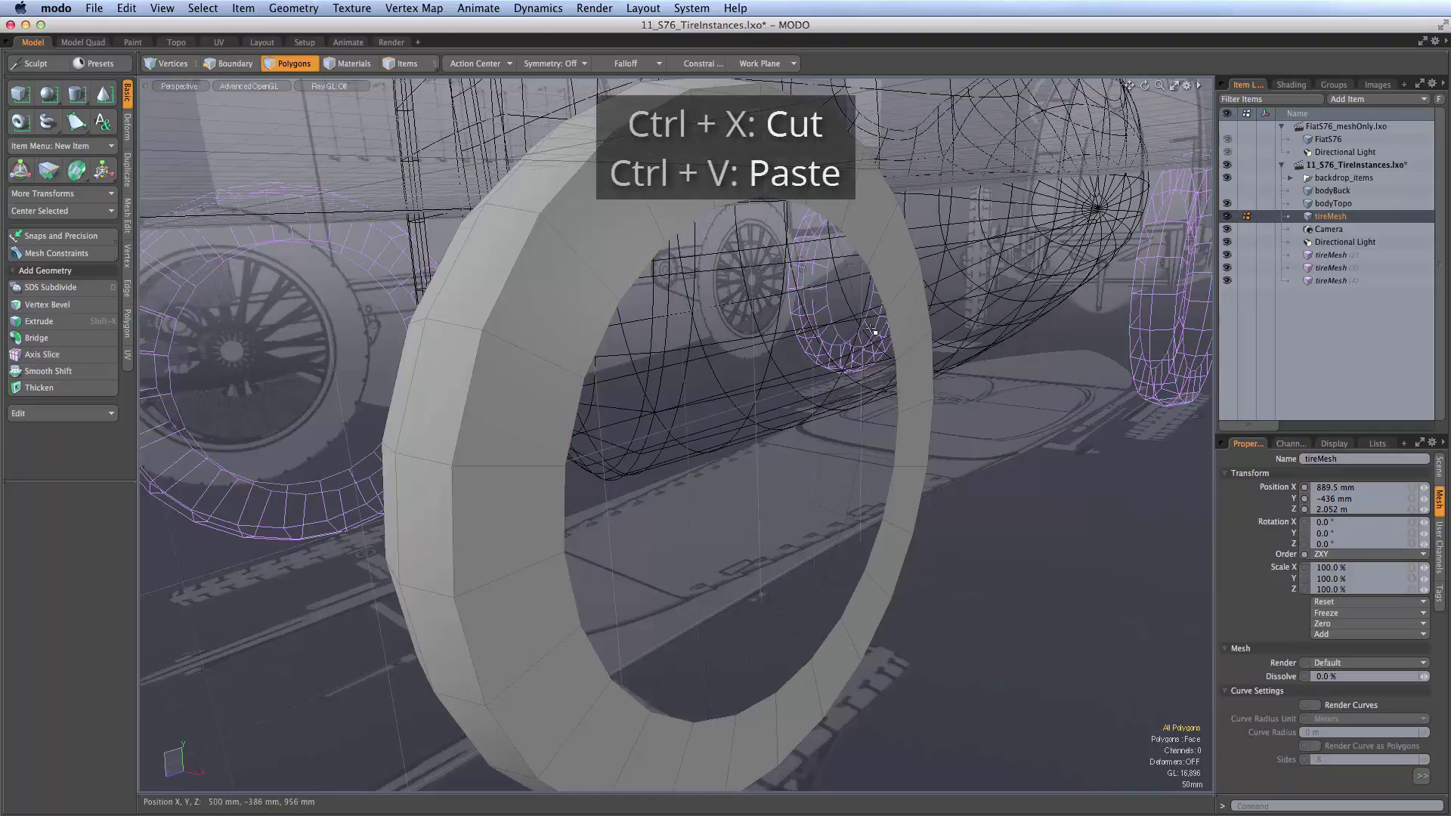
key(ctrl+v)
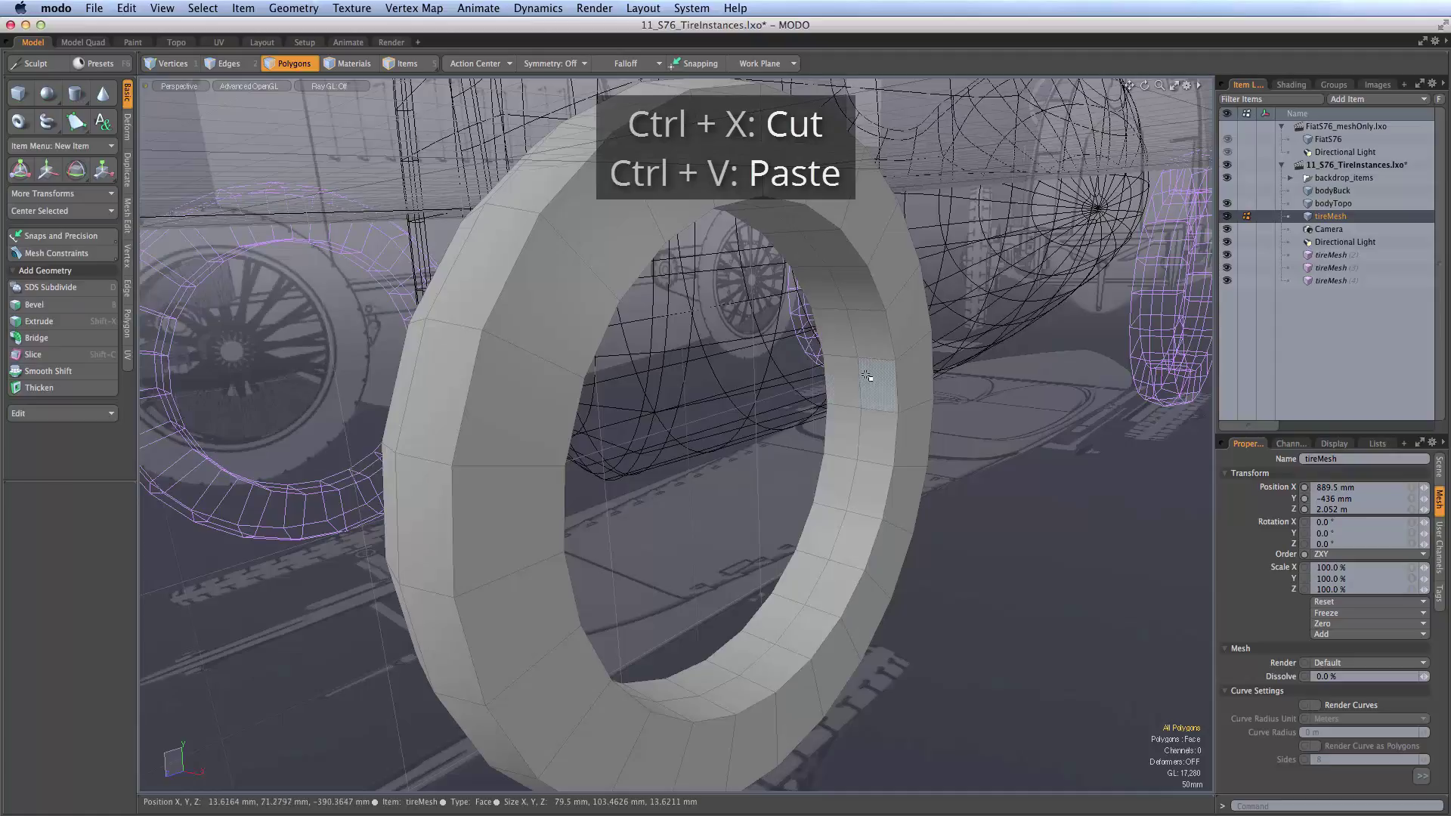
double_click(860, 358)
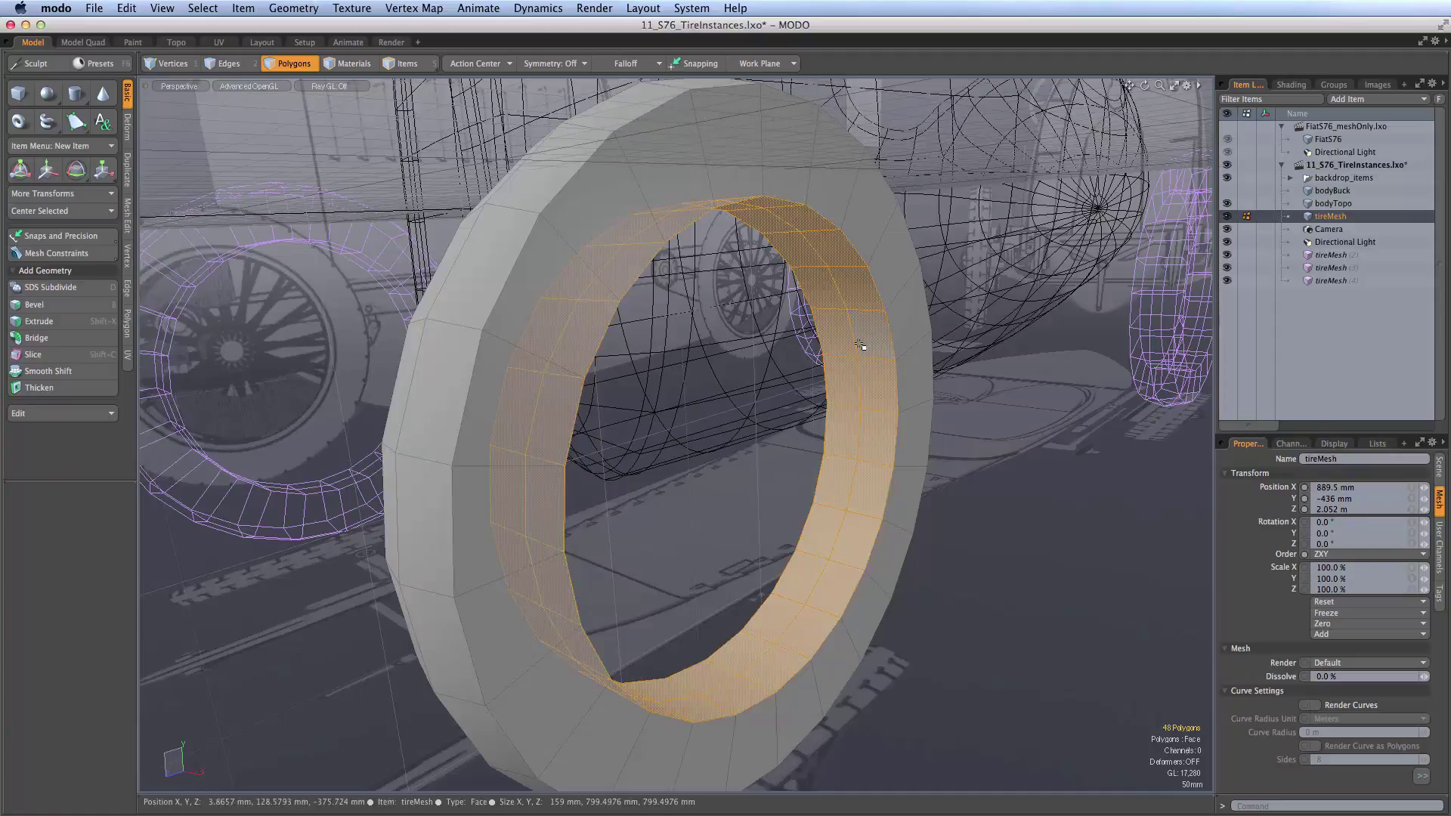
Step: Check that the inner band and the outer tire select as separate pieces by alternating connected selections between them
shift+double_click(917, 325)
key(ctrl+z)
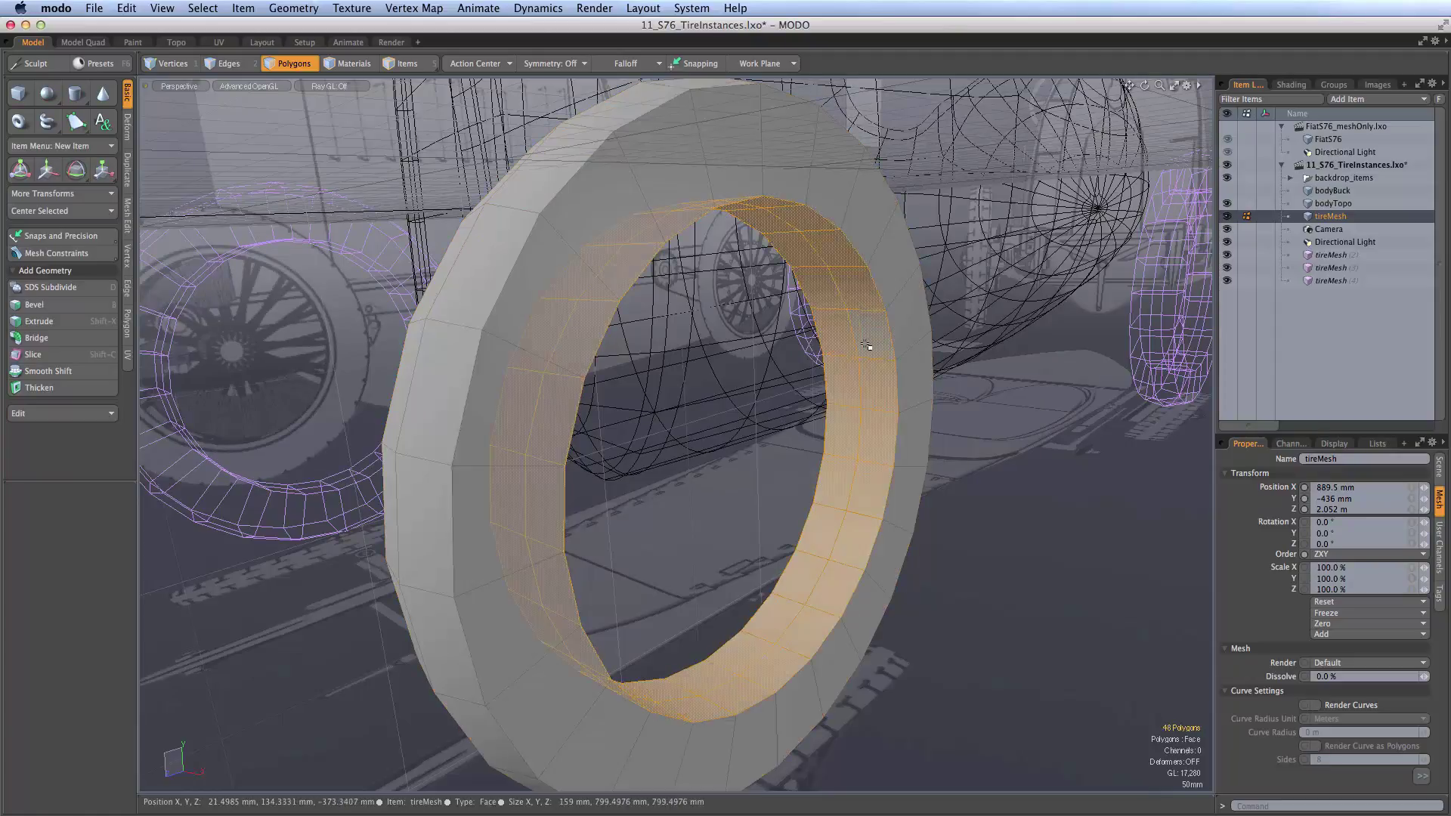
shift+double_click(920, 332)
double_click(869, 340)
shift+double_click(916, 331)
double_click(852, 369)
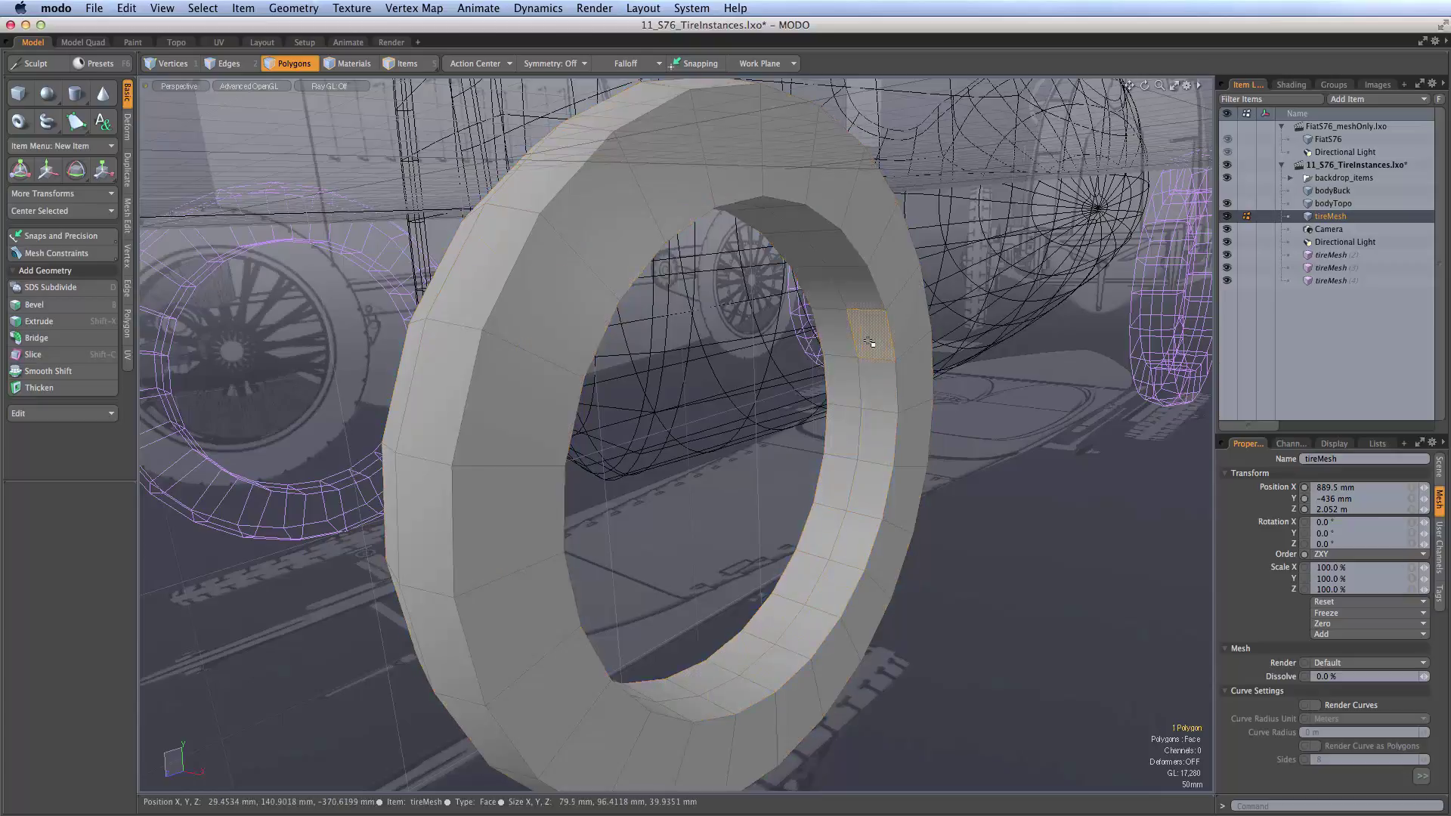
Step: Select all connected polygons of the outer tire and hide them with Hide Selected
shift+double_click(917, 325)
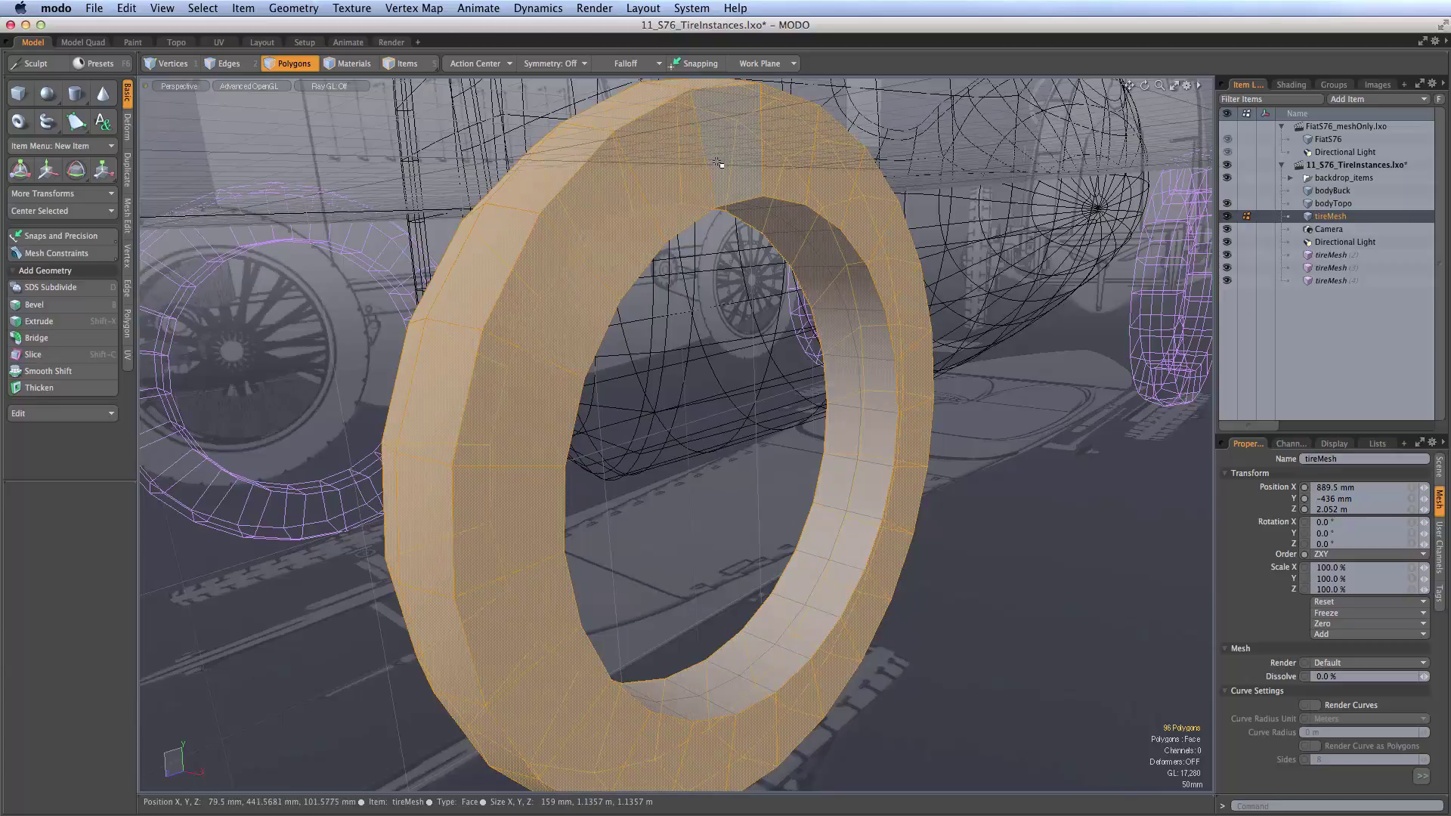
key(h)
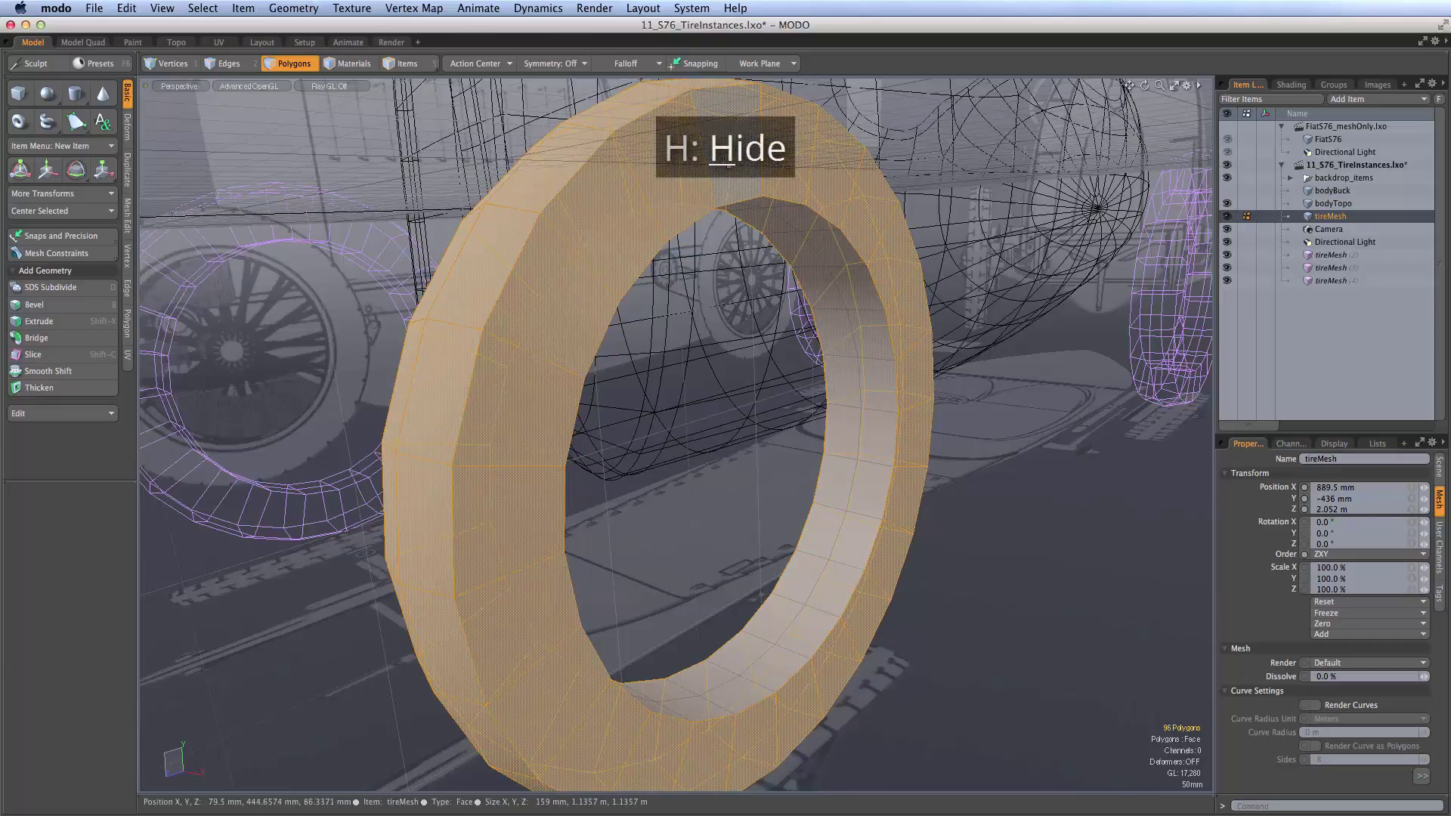
click(202, 8)
mouse_move(163, 7)
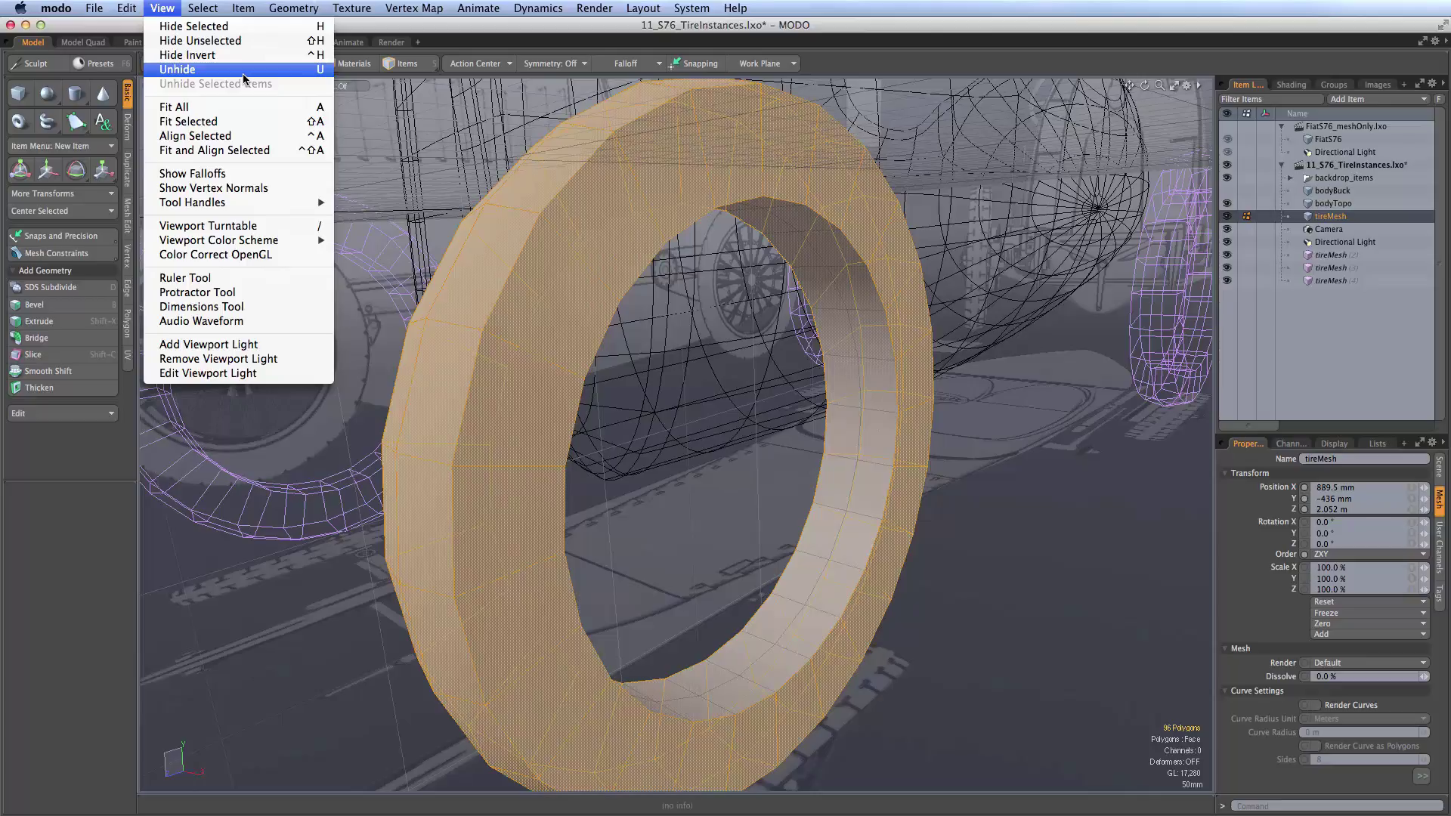
click(254, 29)
Step: Start a polygon bevel on the whole inner band with a 22.4 mm inset, comparing Group Polygons off and on, and keep it on
ctrl+alt+drag(835, 424, 861, 381)
double_click(859, 384)
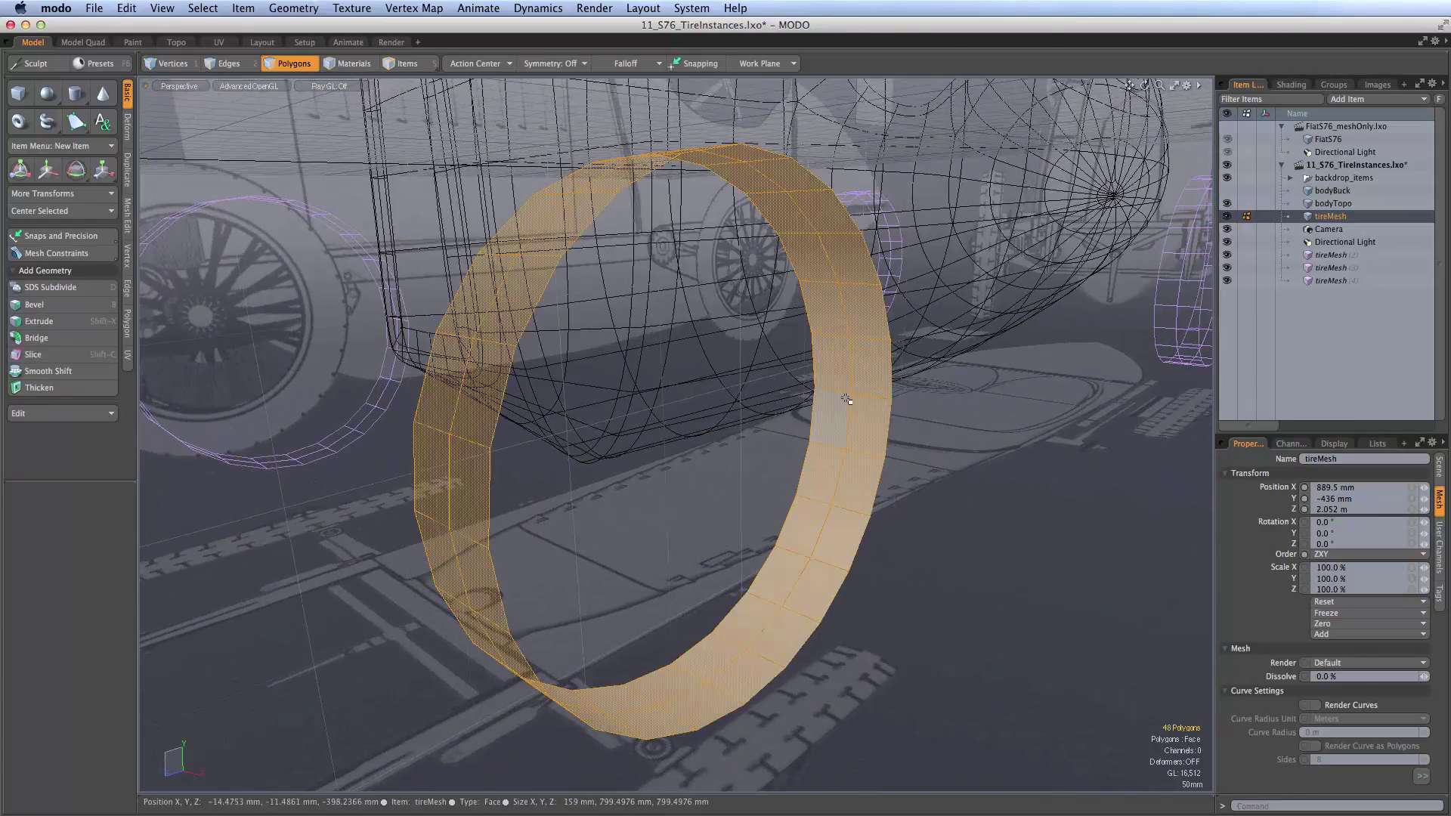
key(b)
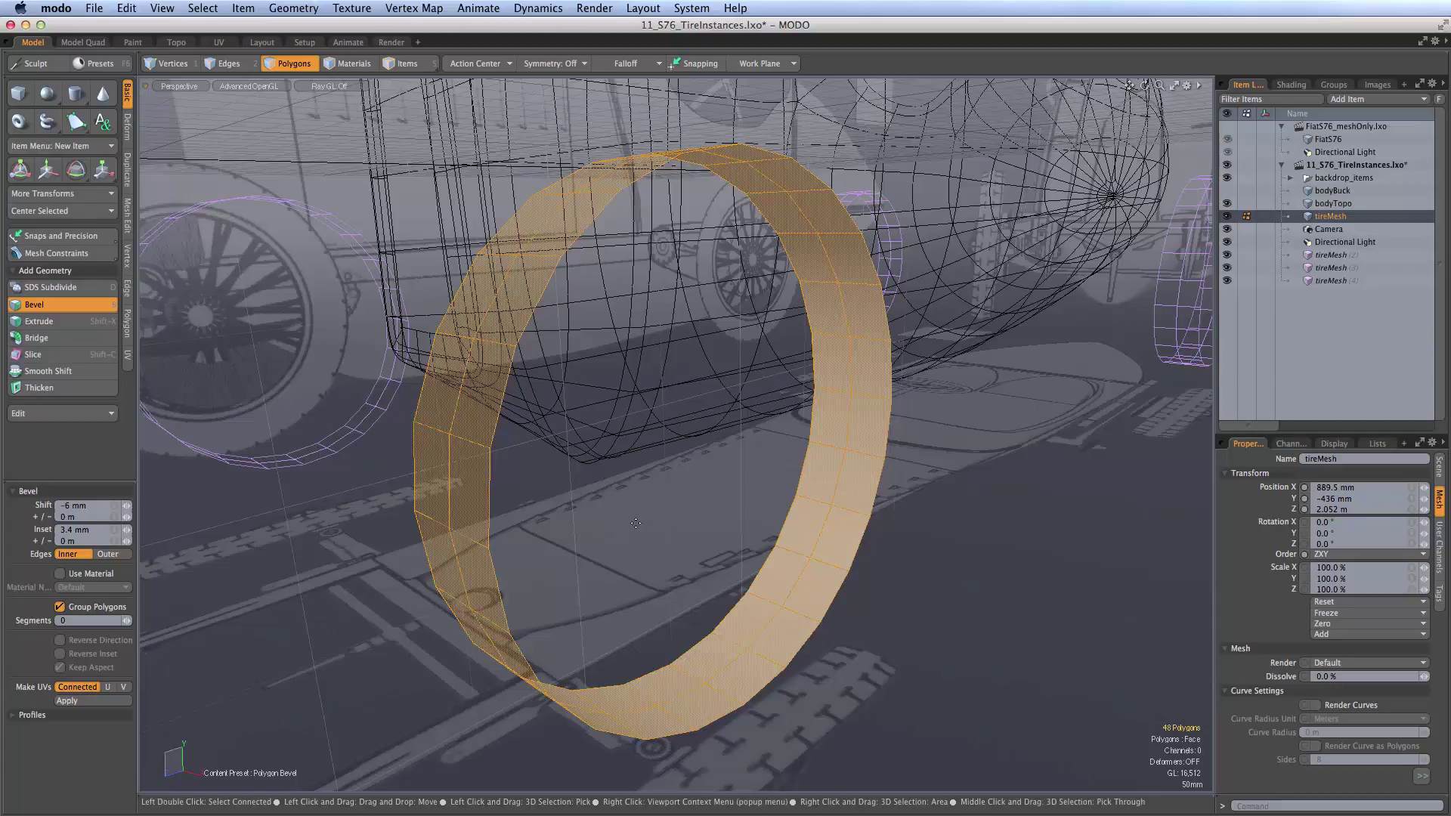
shift+click(709, 496)
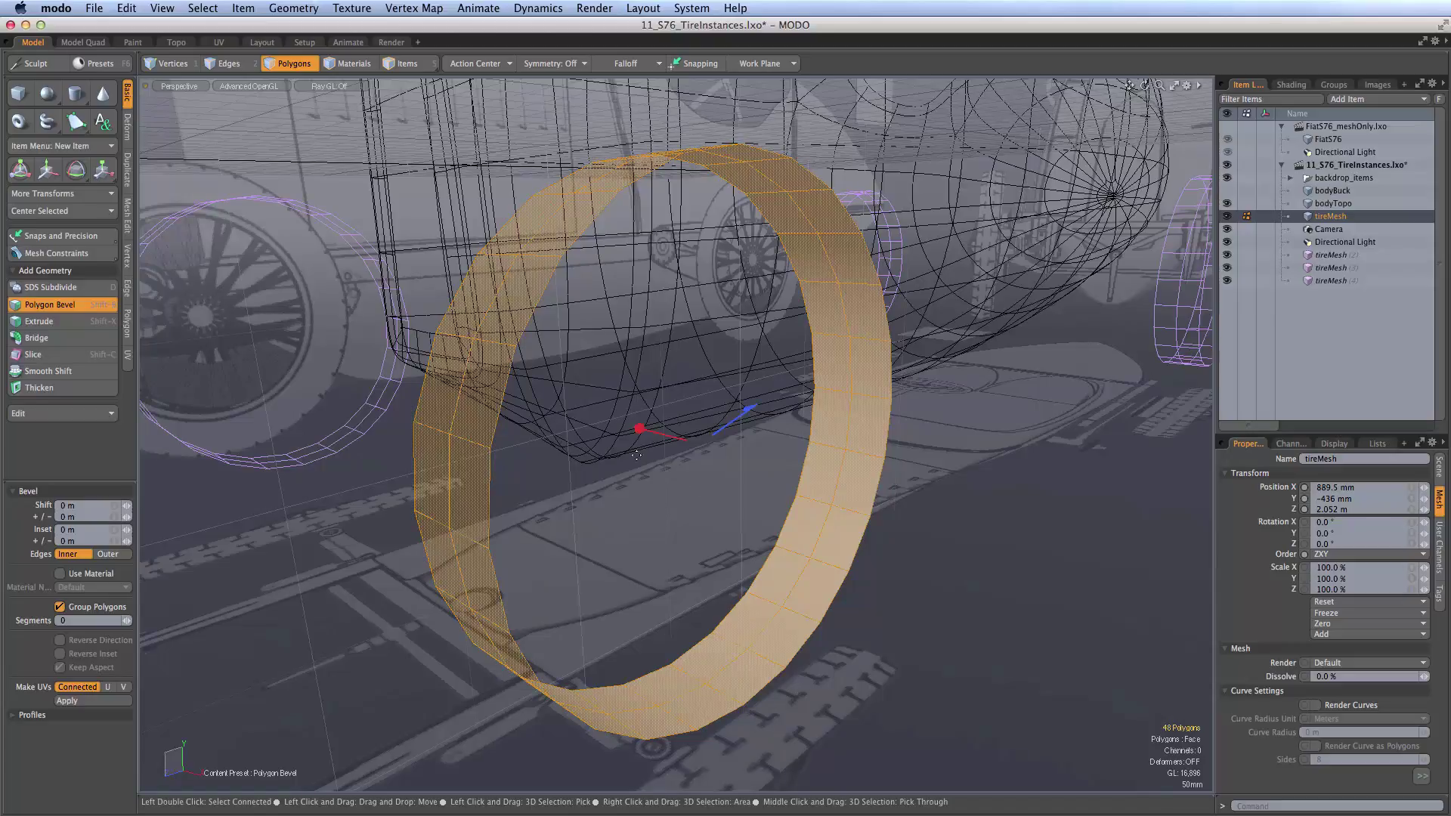
drag(640, 430, 704, 444)
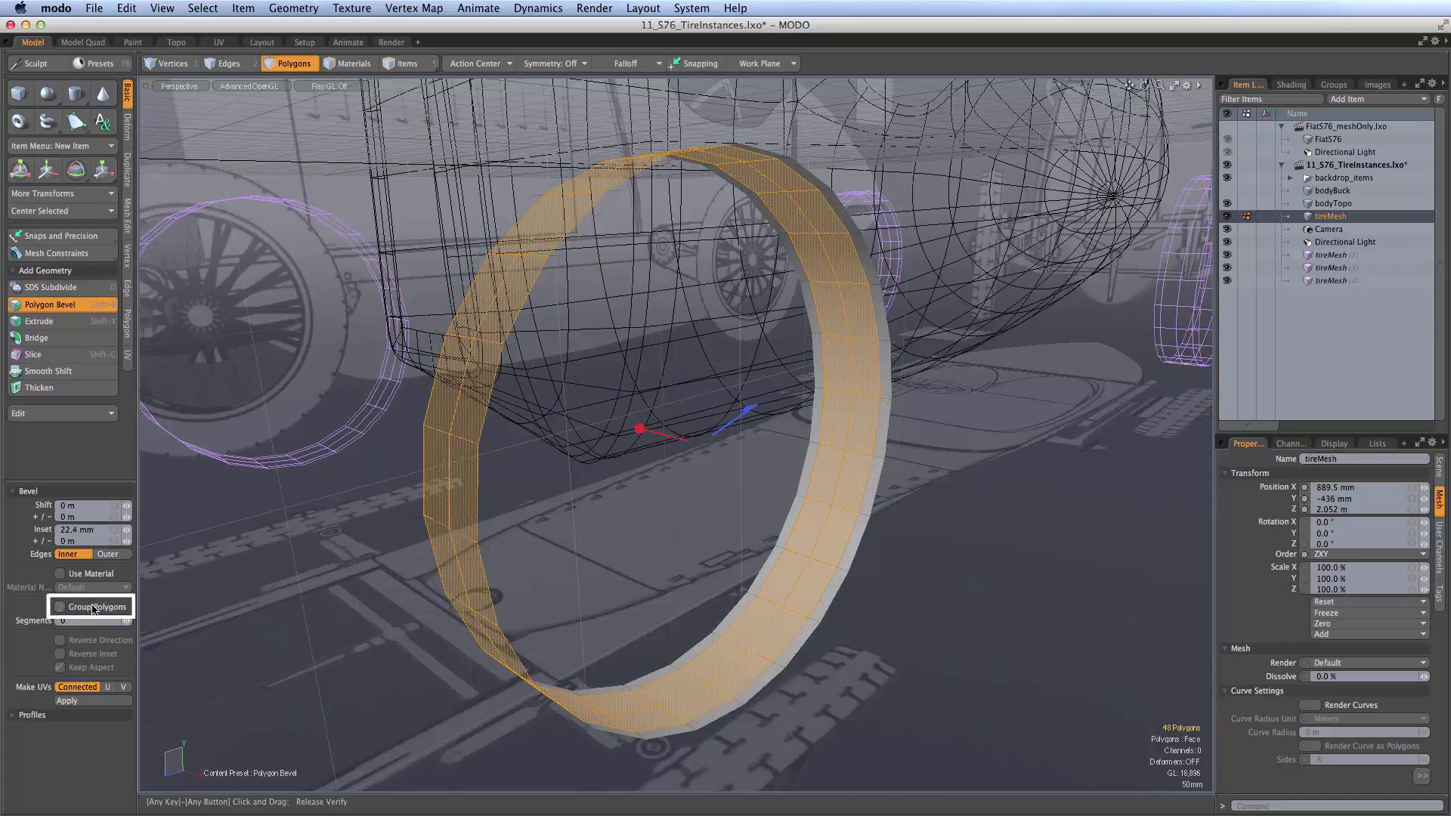
click(92, 607)
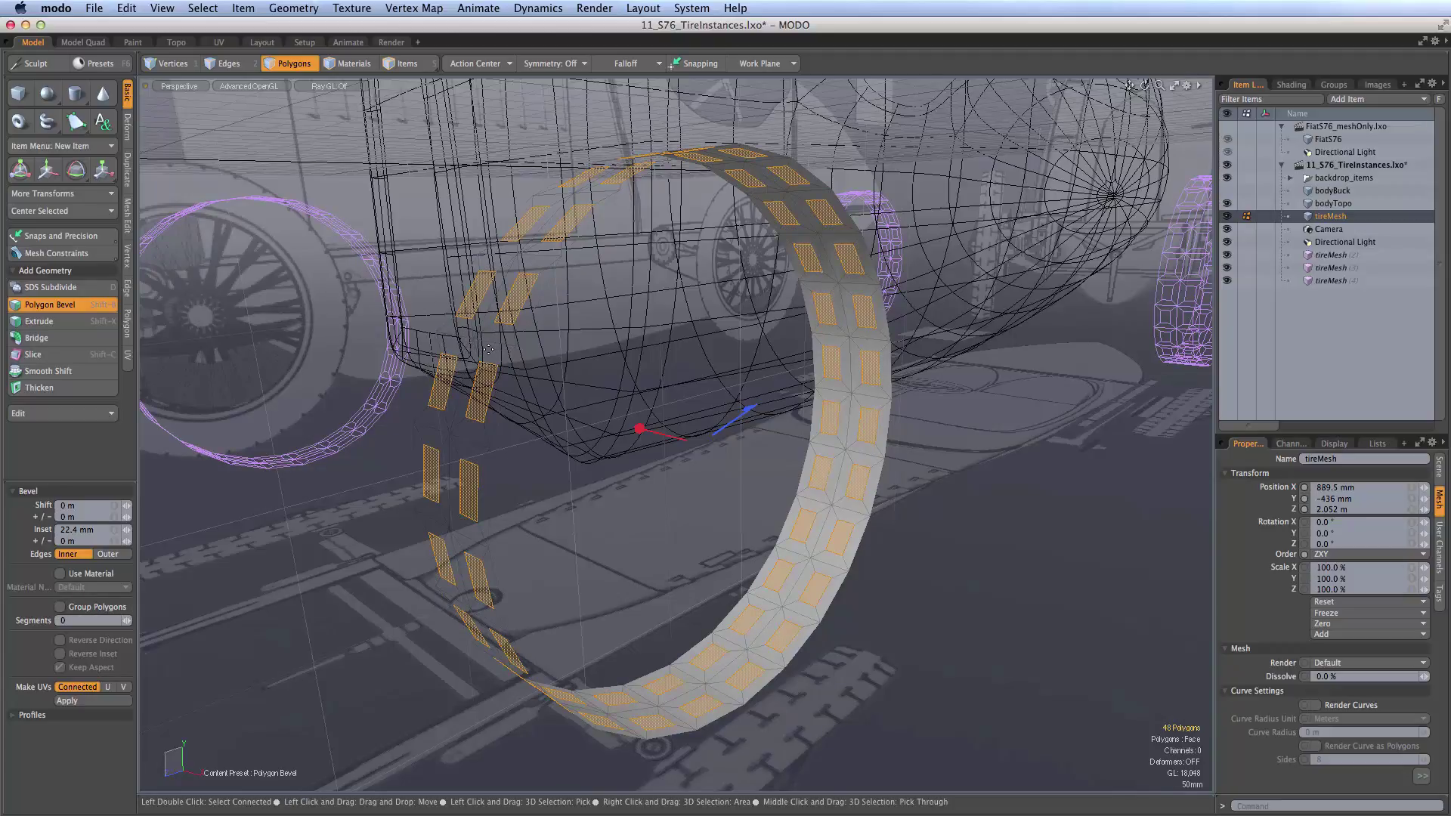
click(80, 606)
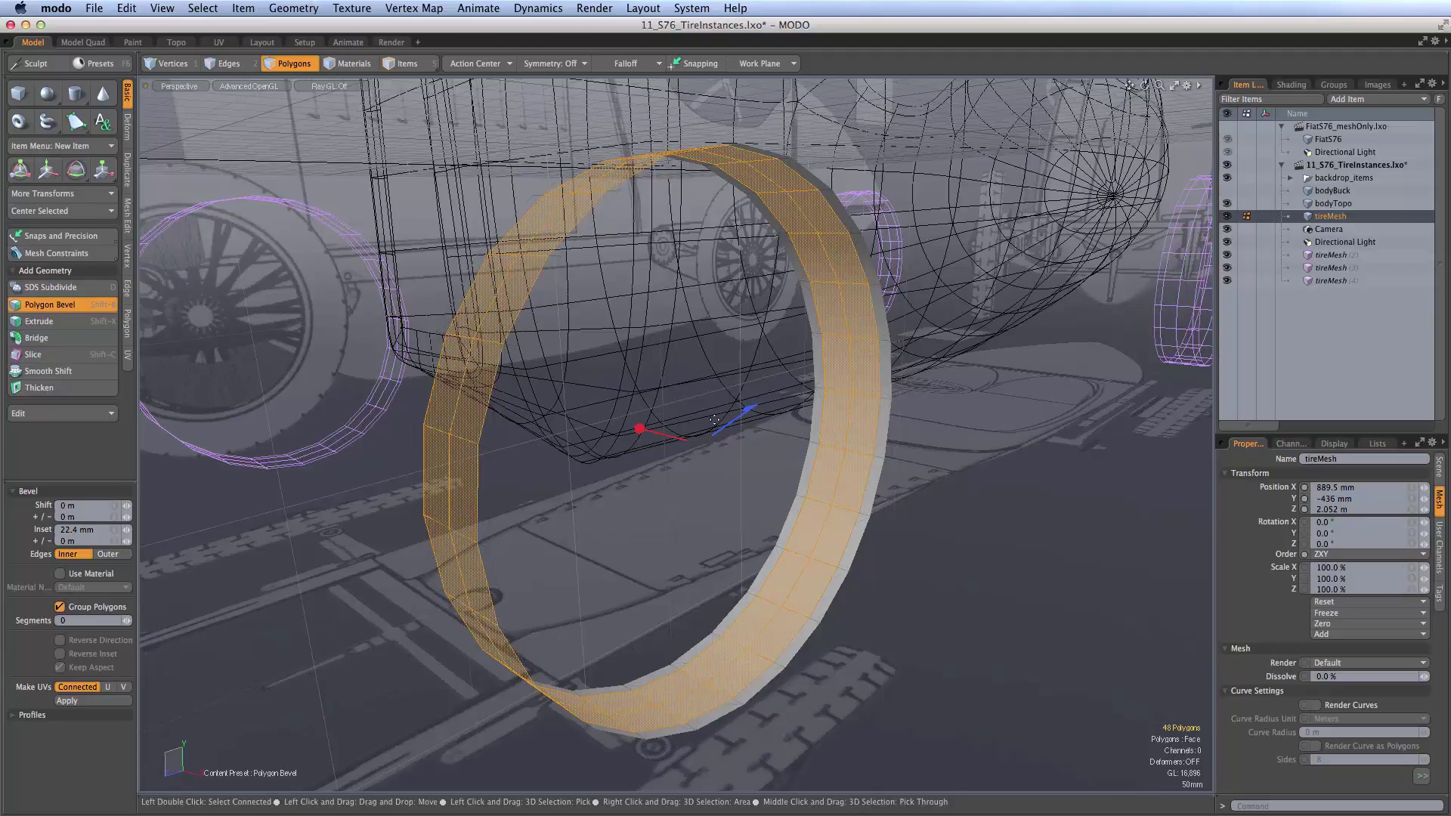
Step: Adjust the band's bevel to a shift of 22 mm and an inset of 12 mm
drag(639, 427, 626, 423)
drag(750, 408, 757, 405)
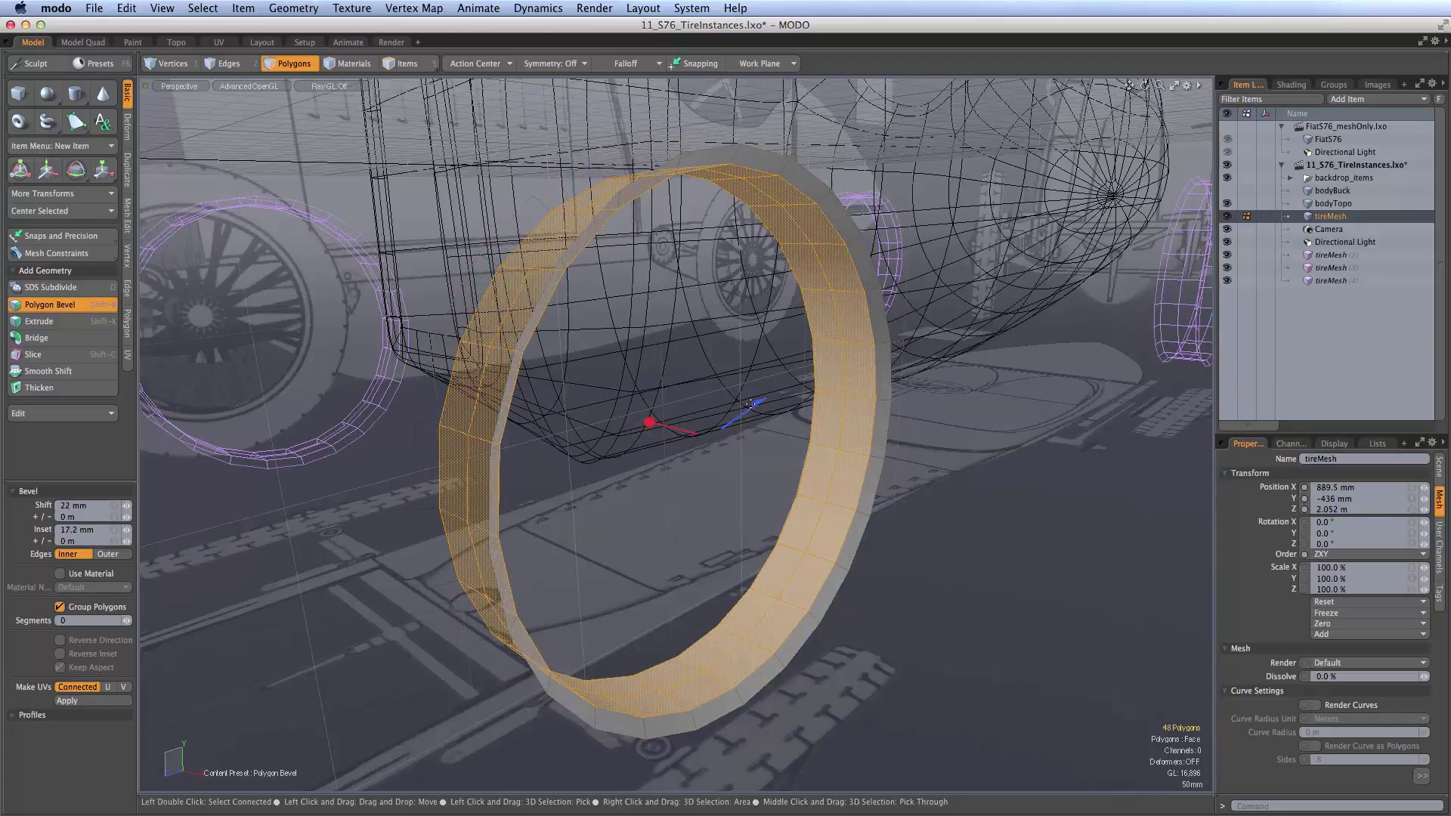
drag(650, 422, 648, 422)
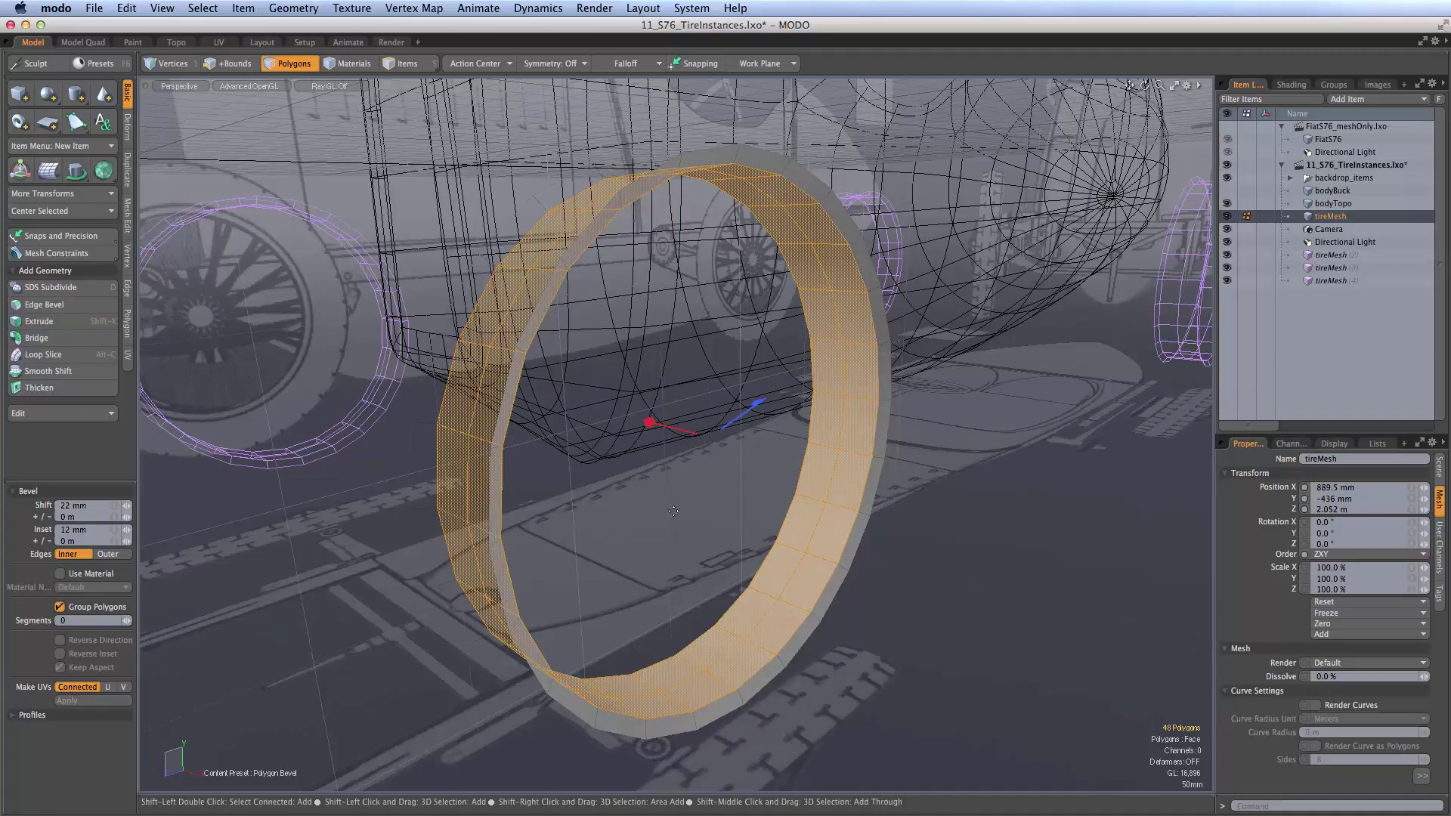
Step: Add two further bevels to the band: one with an inset of about 11.6 mm, and one with a 28 mm shift
shift+click(675, 510)
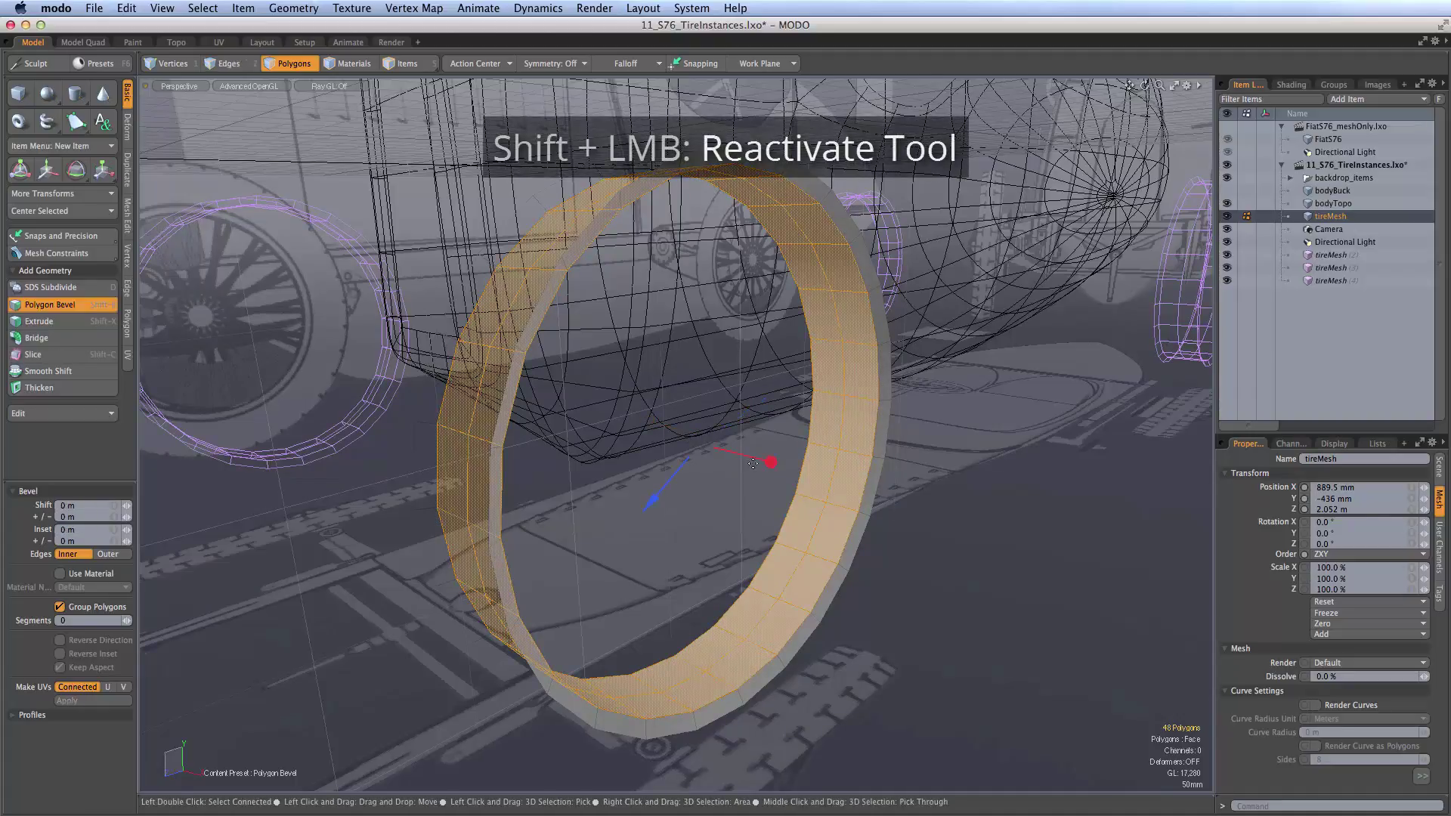
drag(771, 462, 764, 461)
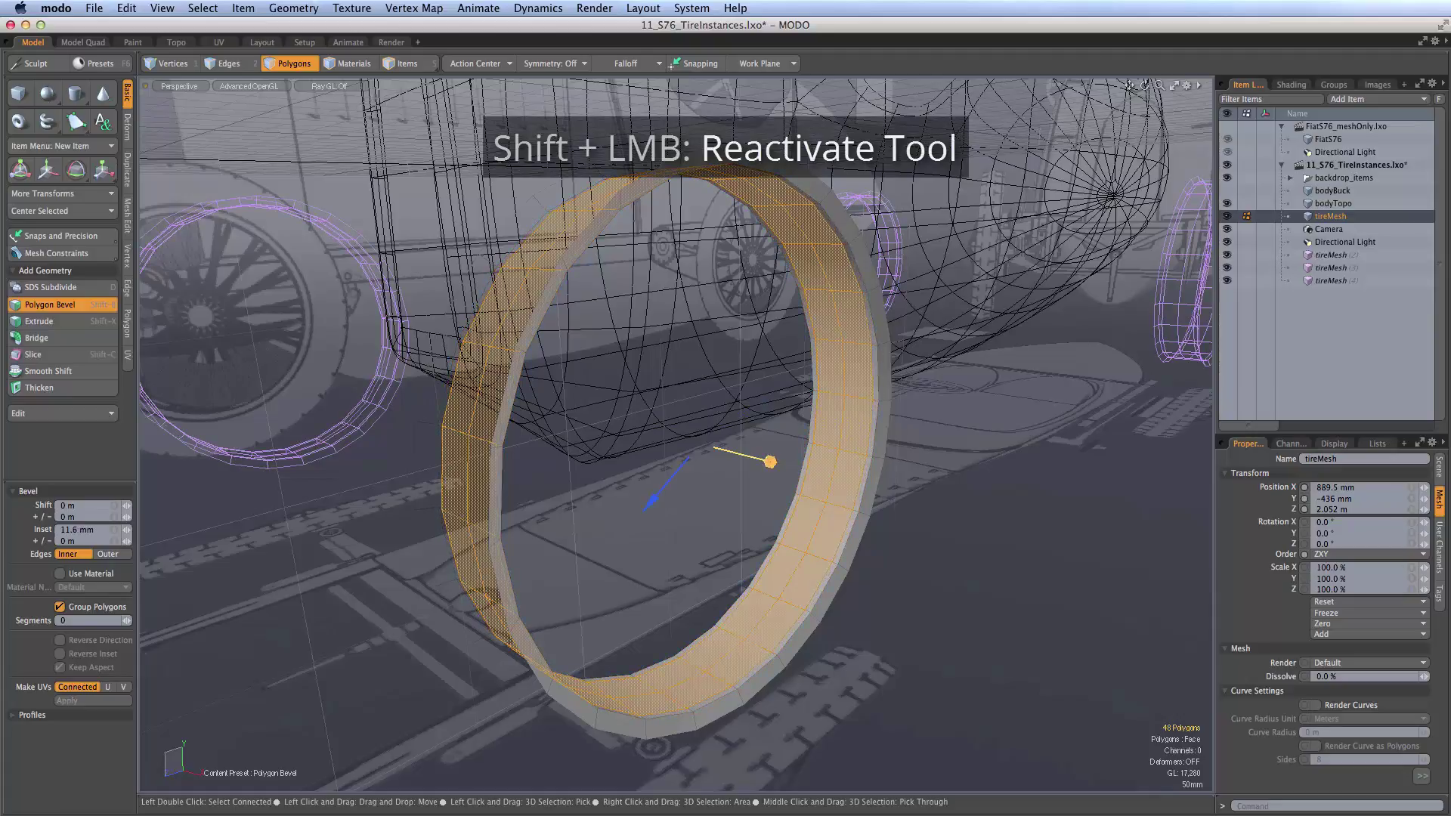
shift+click(676, 447)
drag(675, 391, 689, 408)
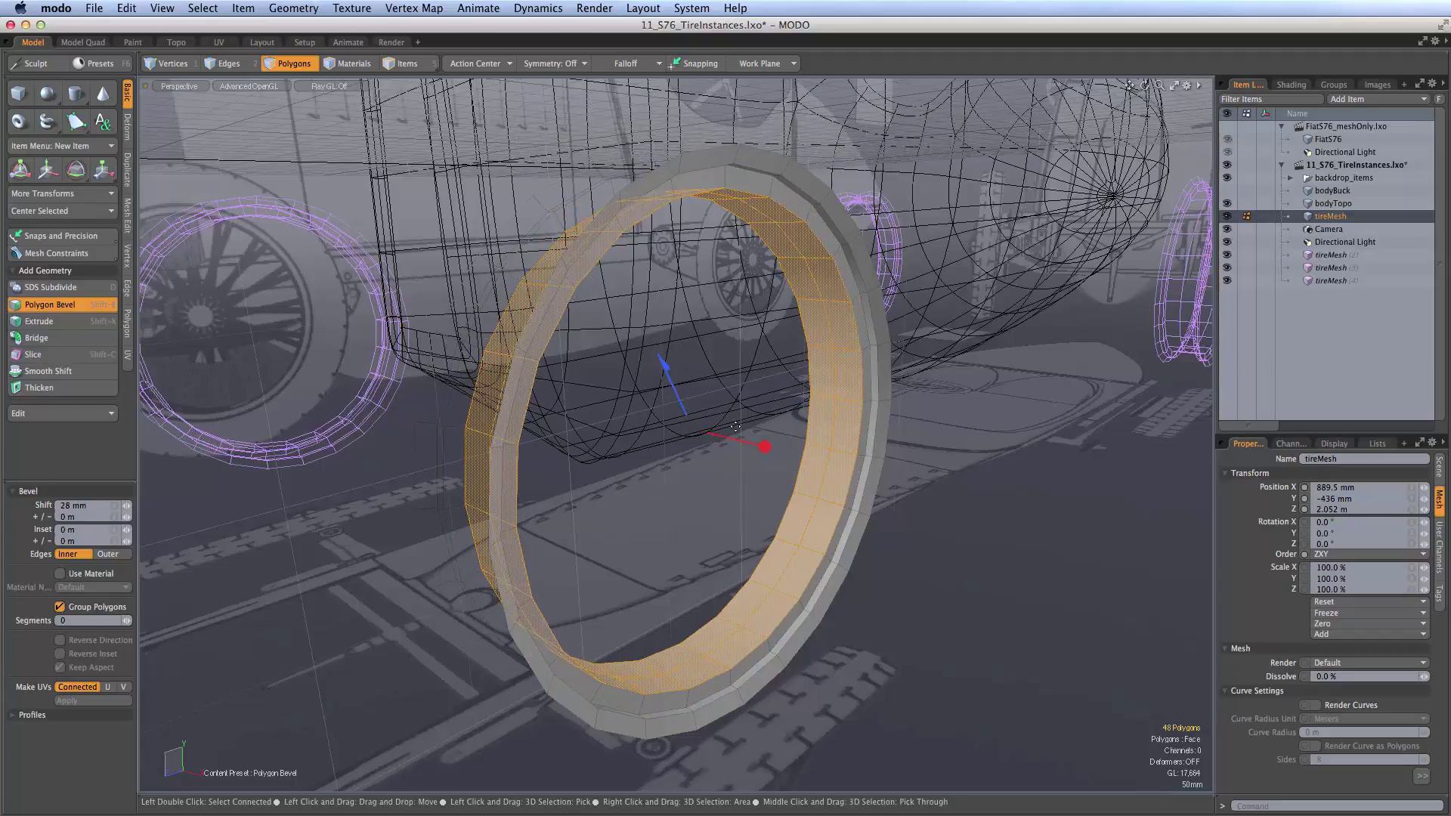
Step: Add a bevel with an inset of about 25.2 mm and another with a shift of -16 mm and an inset of 3.2 mm
drag(765, 448, 627, 425)
key(shift)
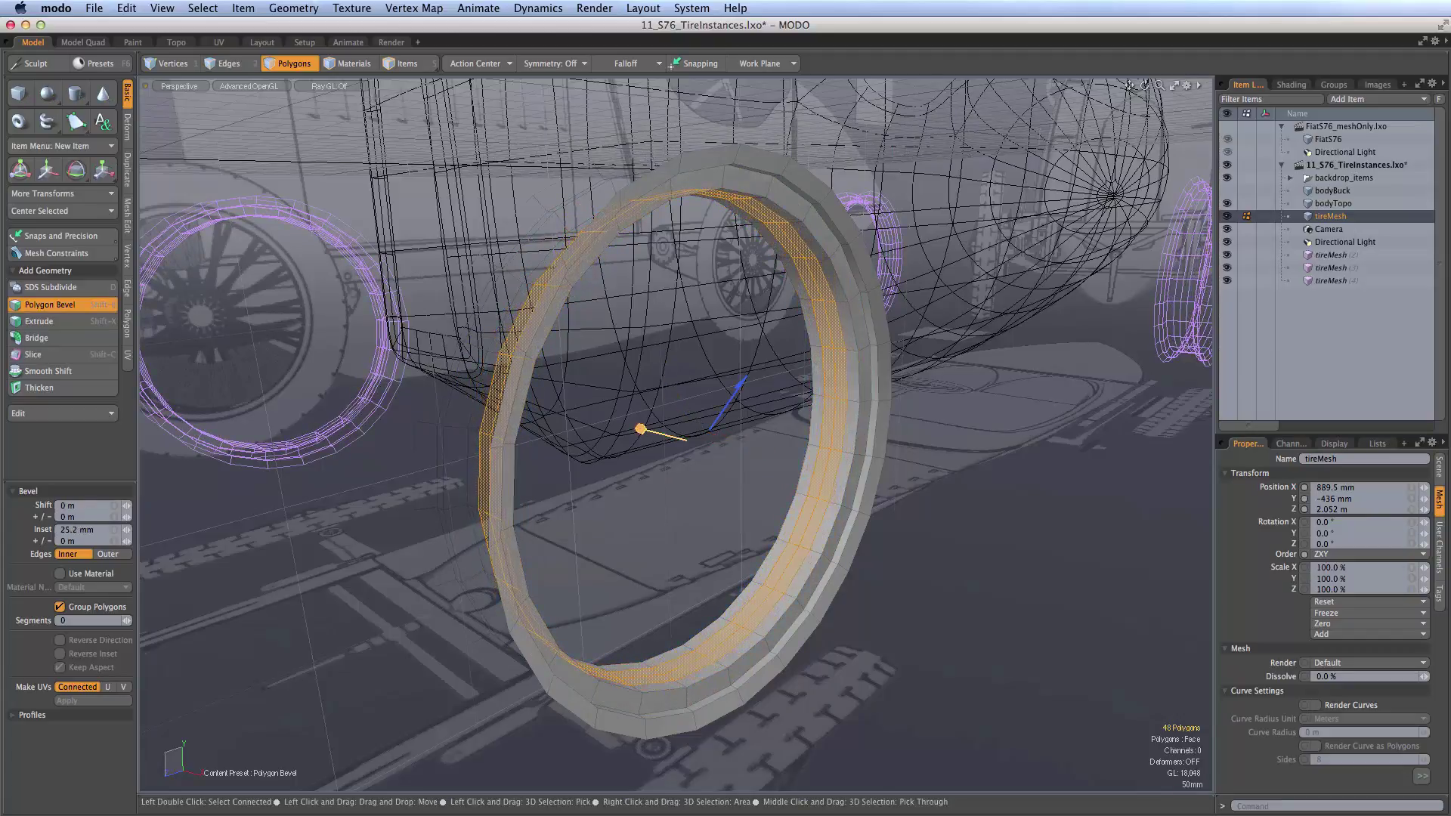
key(shift)
drag(718, 469, 697, 459)
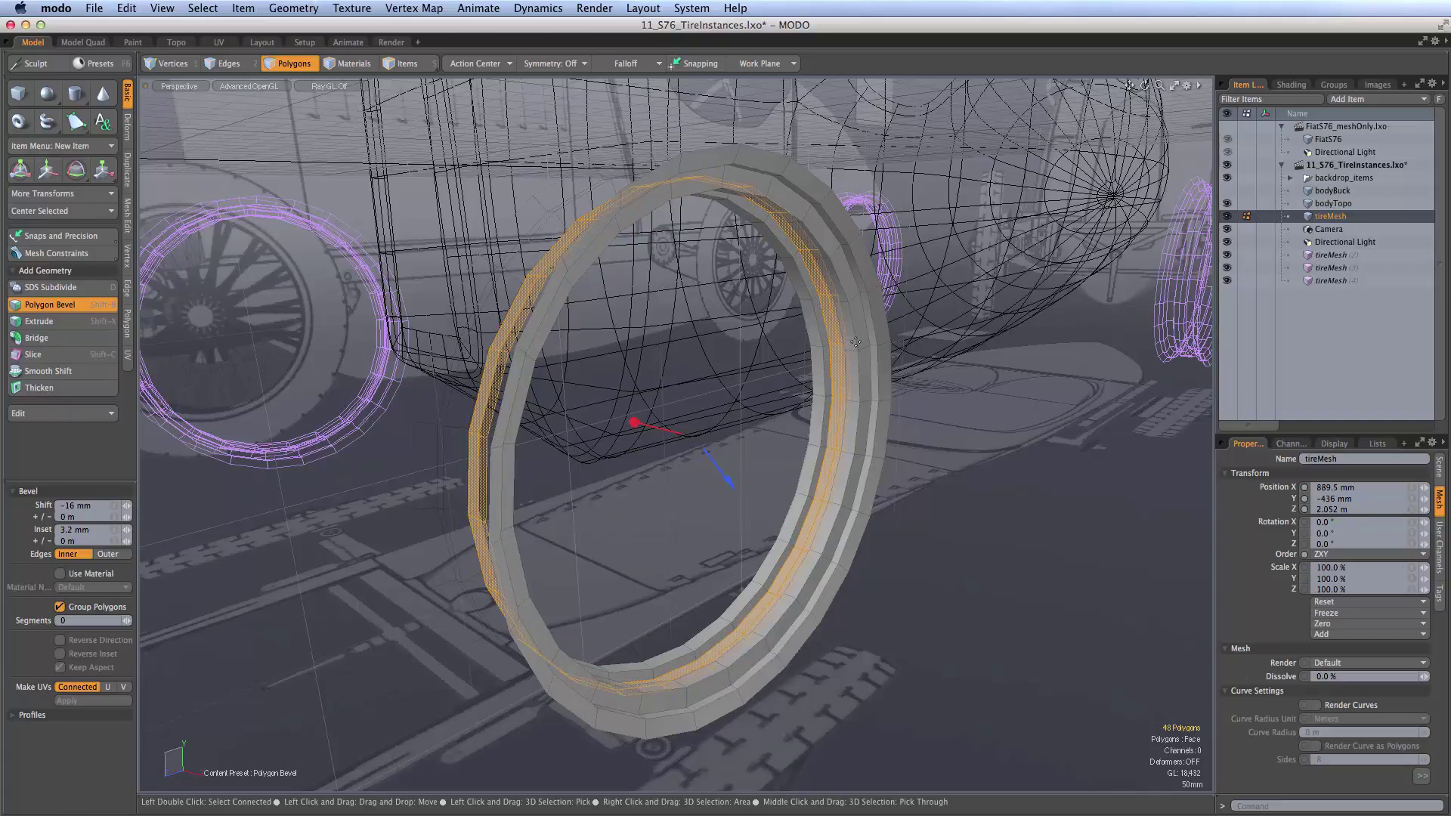
Step: Finish the last bevel, clear the band selection and preview the rim with subdivision smoothing
key(space)
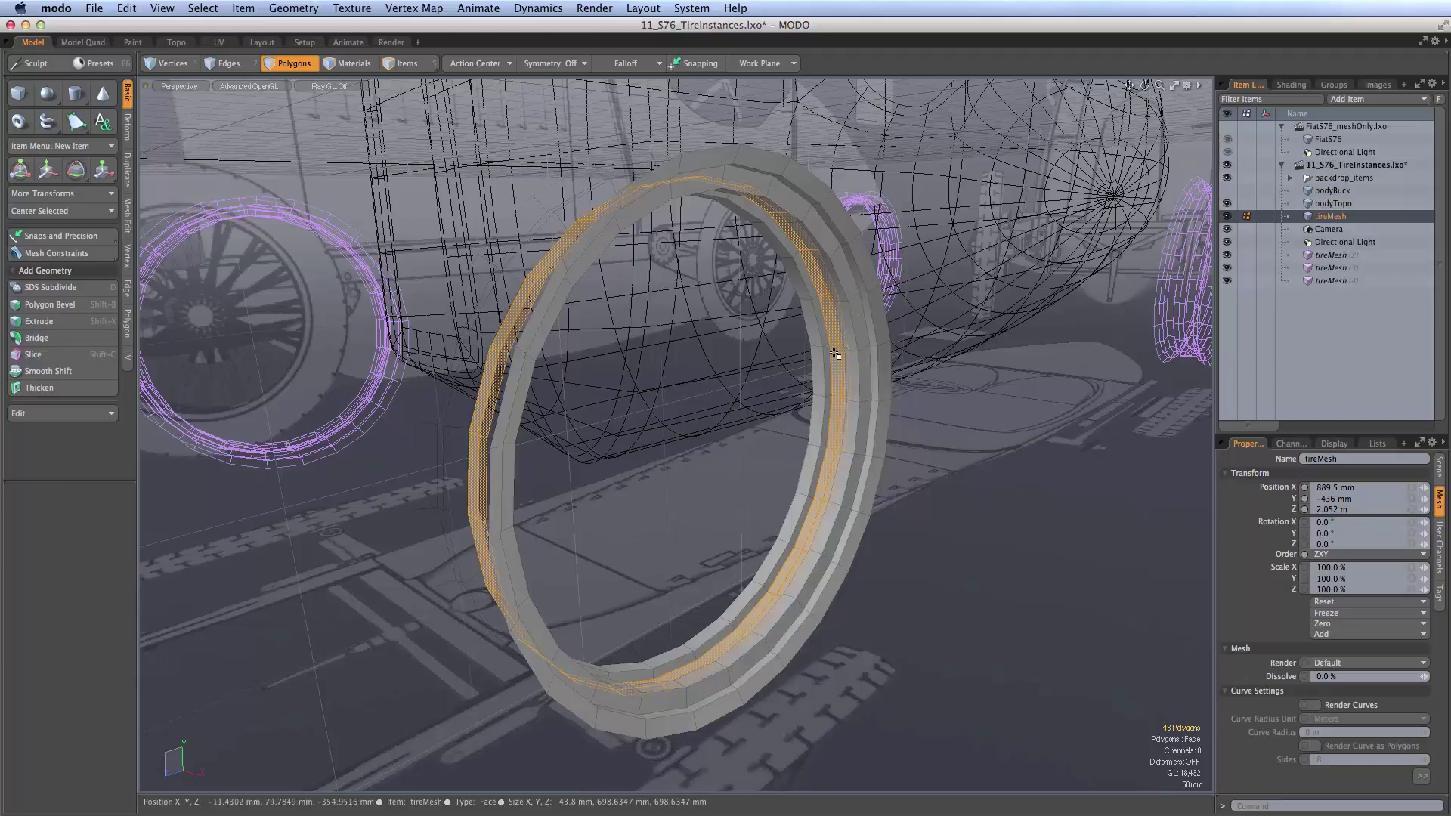
click(739, 375)
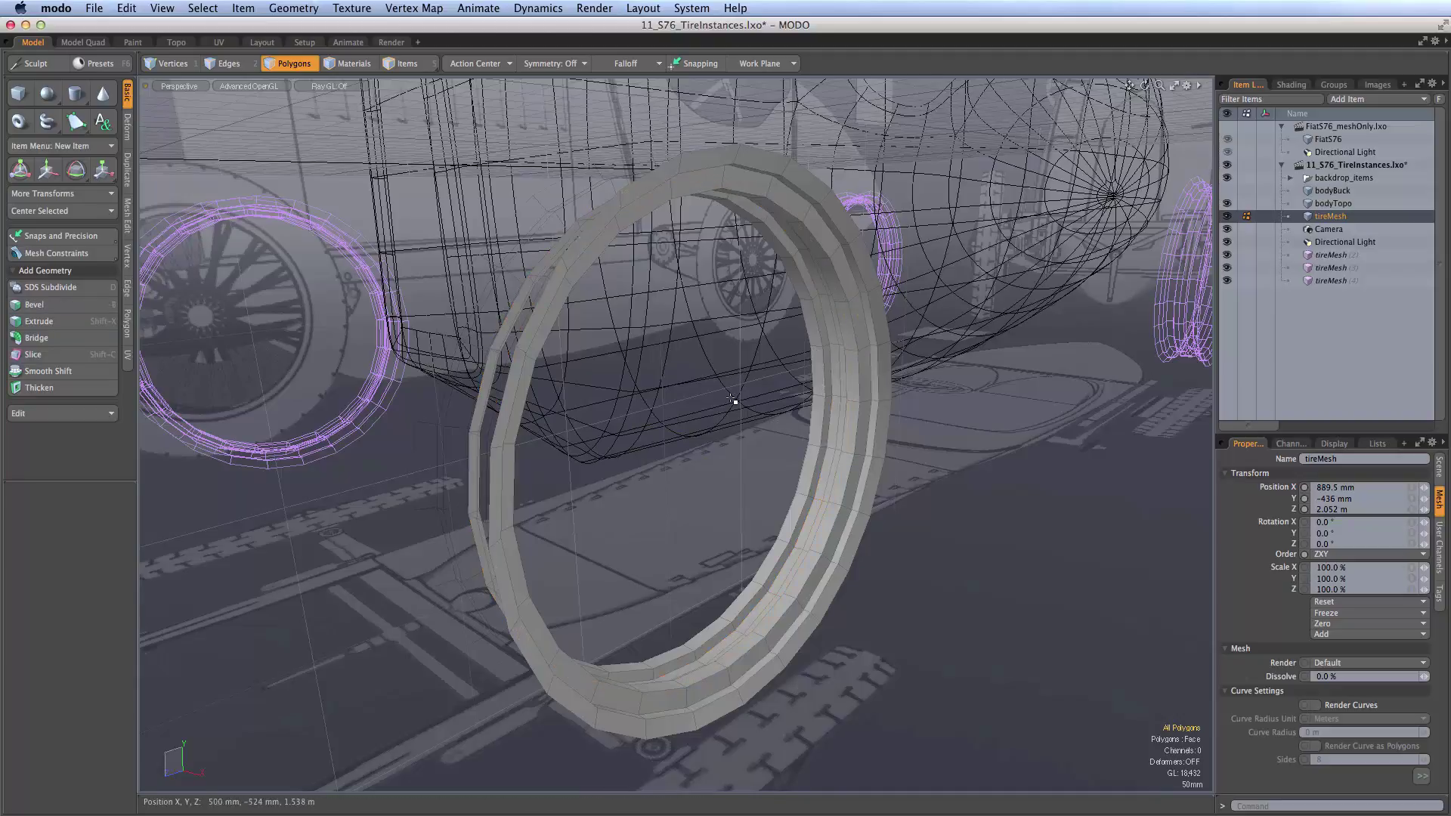
key(Tab)
mouse_move(737, 397)
alt+mouse_down()
mouse_move(588, 381)
mouse_move(831, 325)
mouse_move(608, 489)
mouse_move(616, 469)
mouse_move(622, 519)
mouse_move(718, 393)
alt+mouse_up()
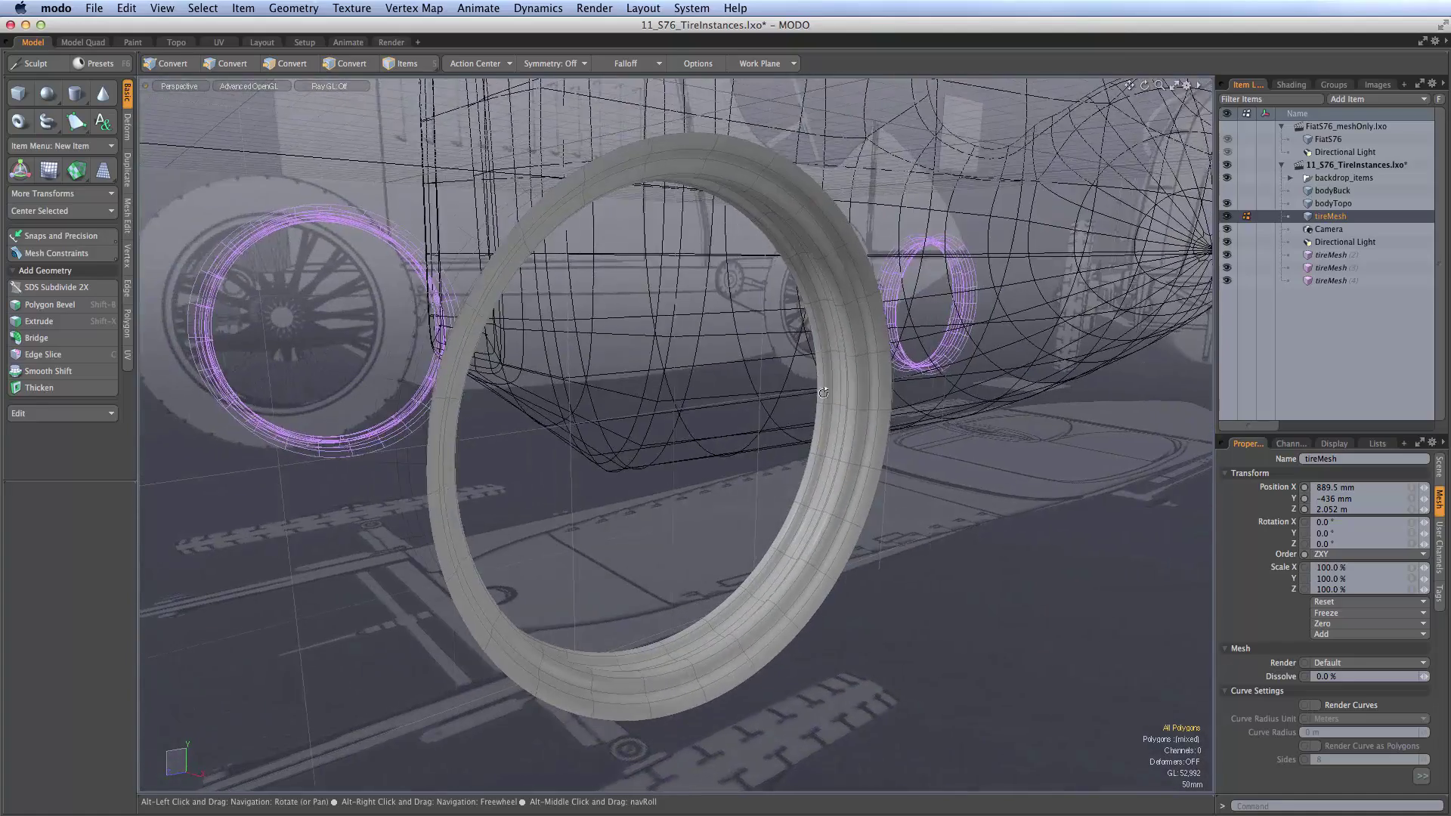
ctrl+alt+drag(815, 198, 918, 303)
alt+shift+drag(832, 351, 885, 325)
Step: Examine the rim's ridges up close in polygon and edge mode, comparing the subdivided shape with the unsubdivided mesh
key(3)
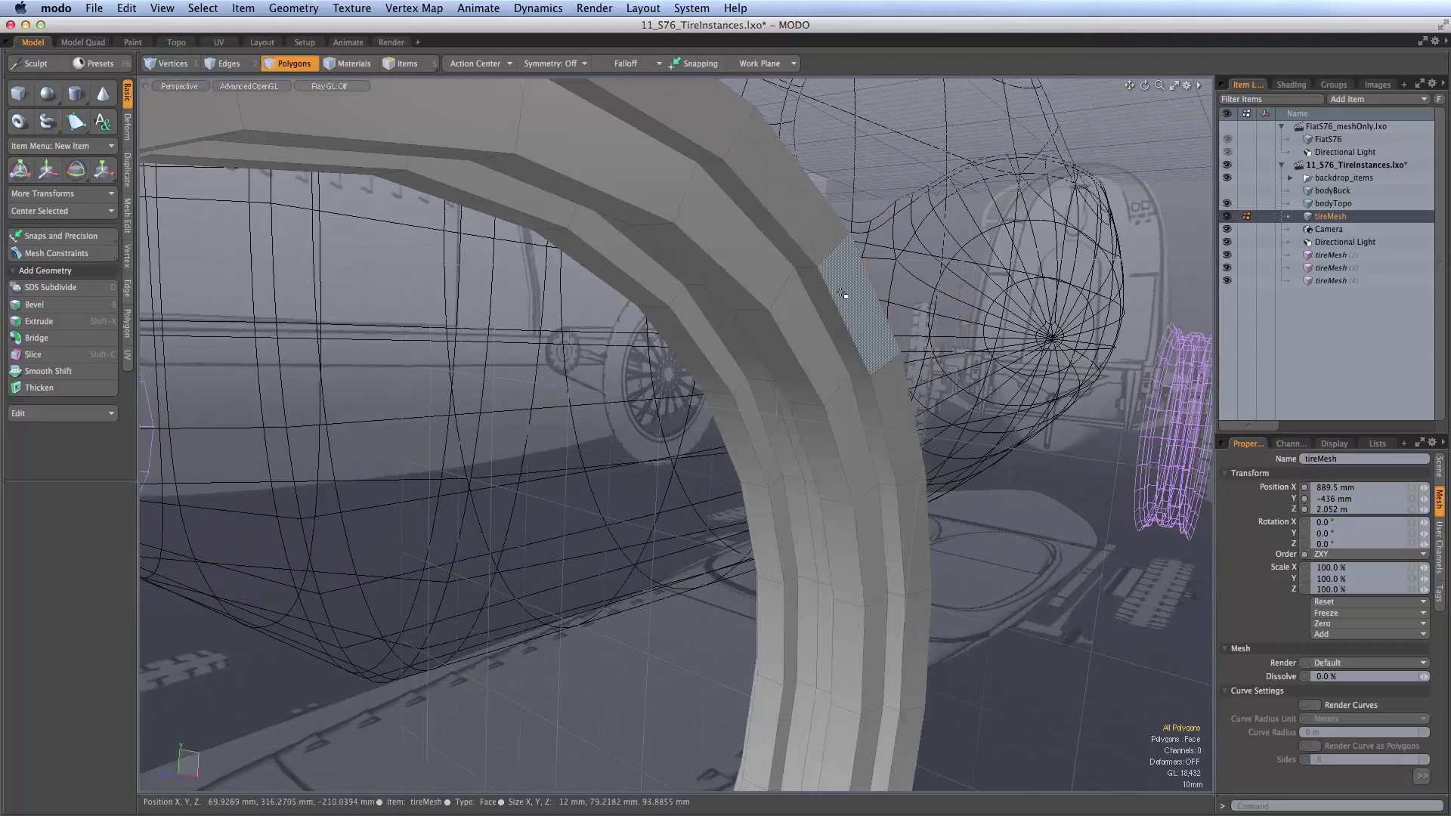
ctrl+alt+drag(792, 283, 832, 348)
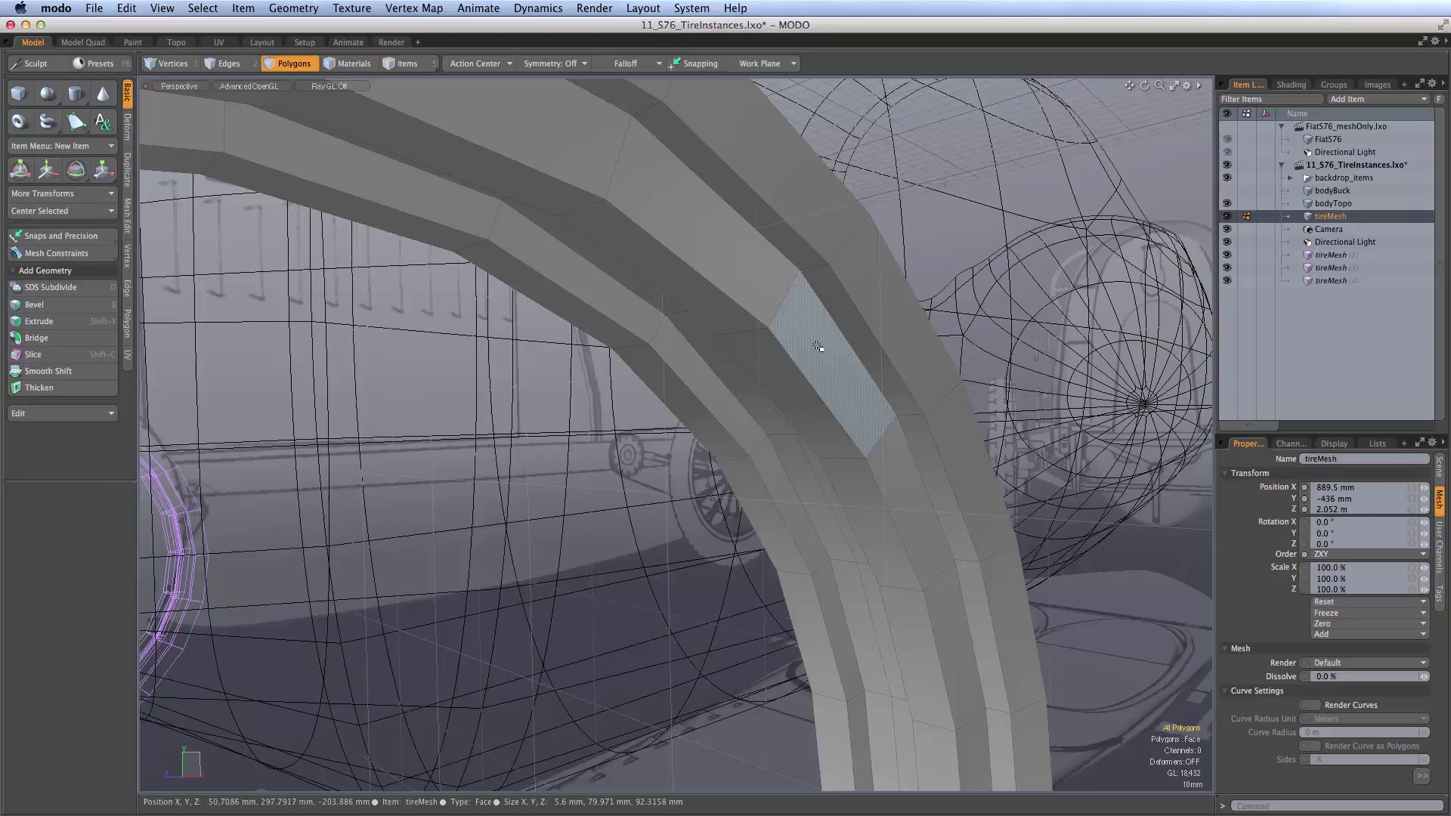
key(2)
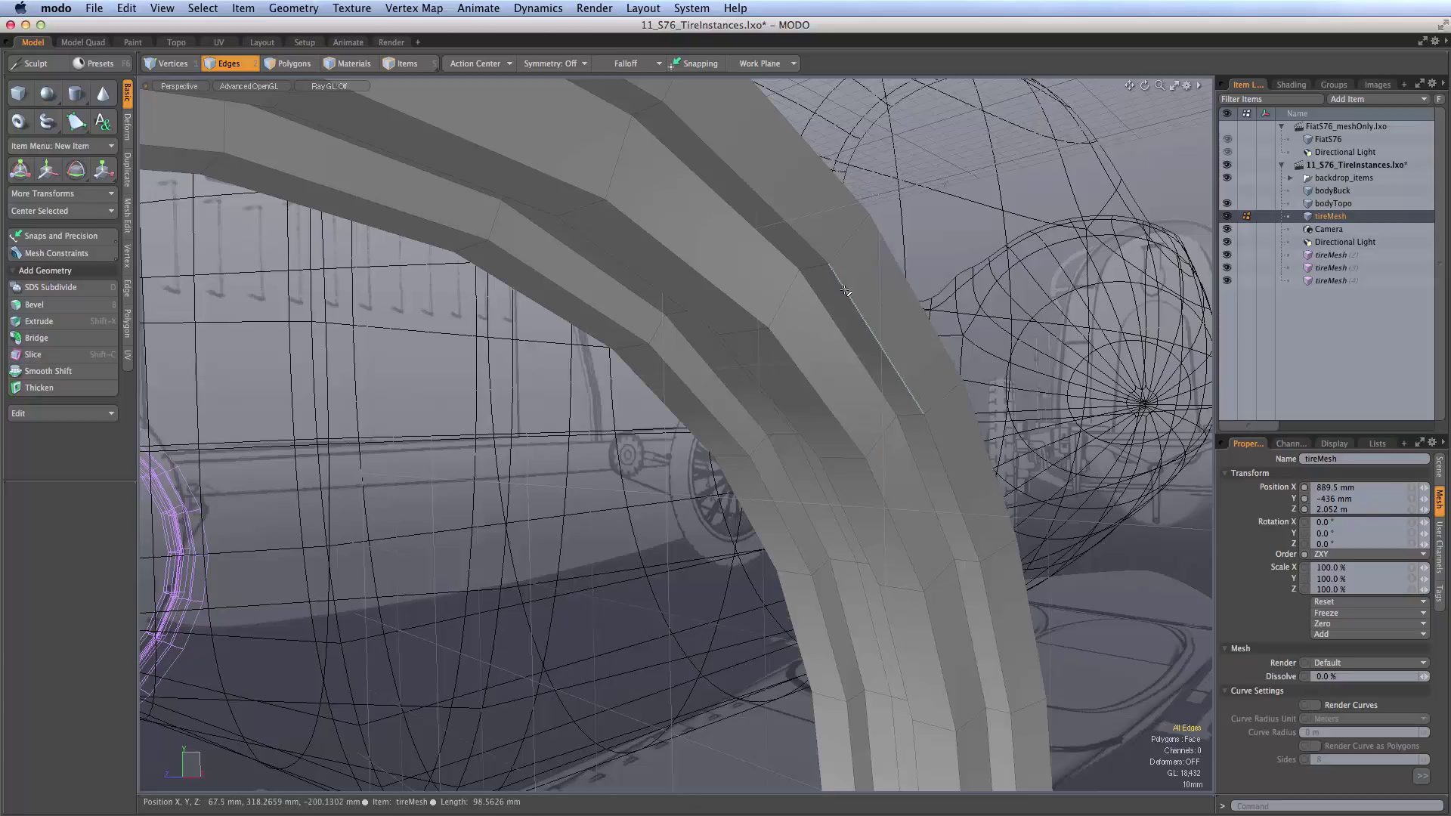
ctrl+alt+drag(836, 280, 880, 362)
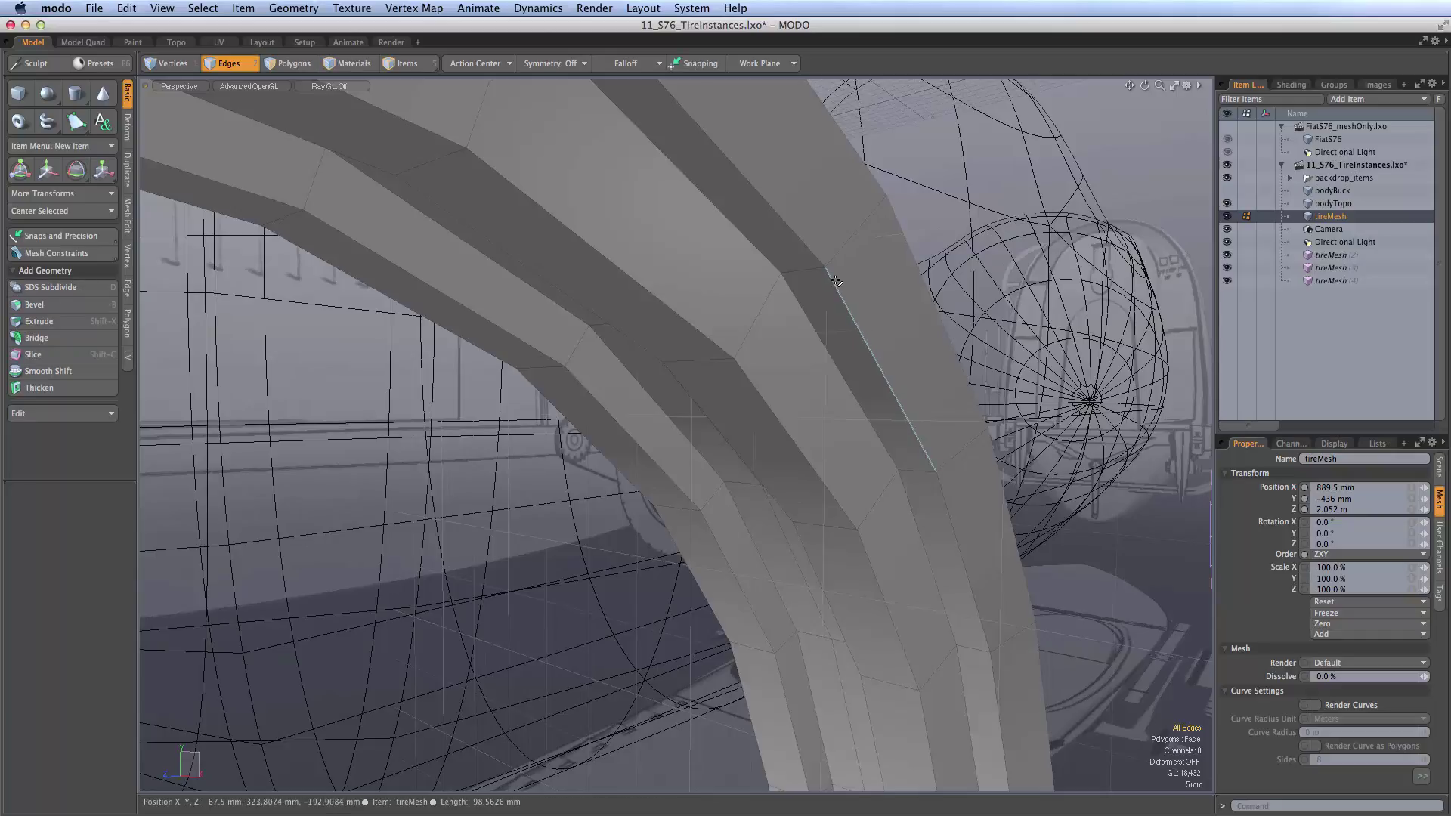
key(Tab)
click(873, 227)
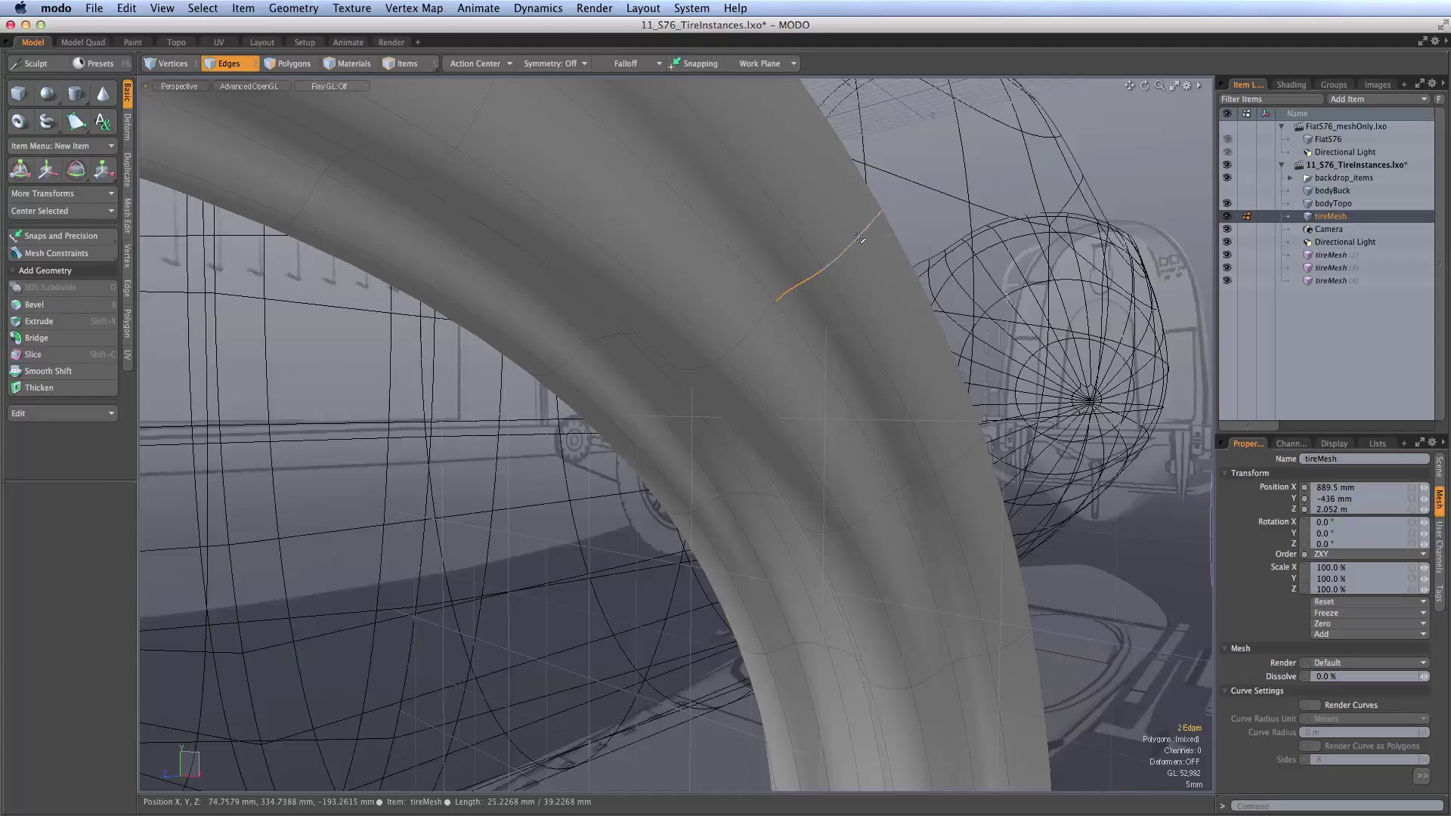
key(Tab)
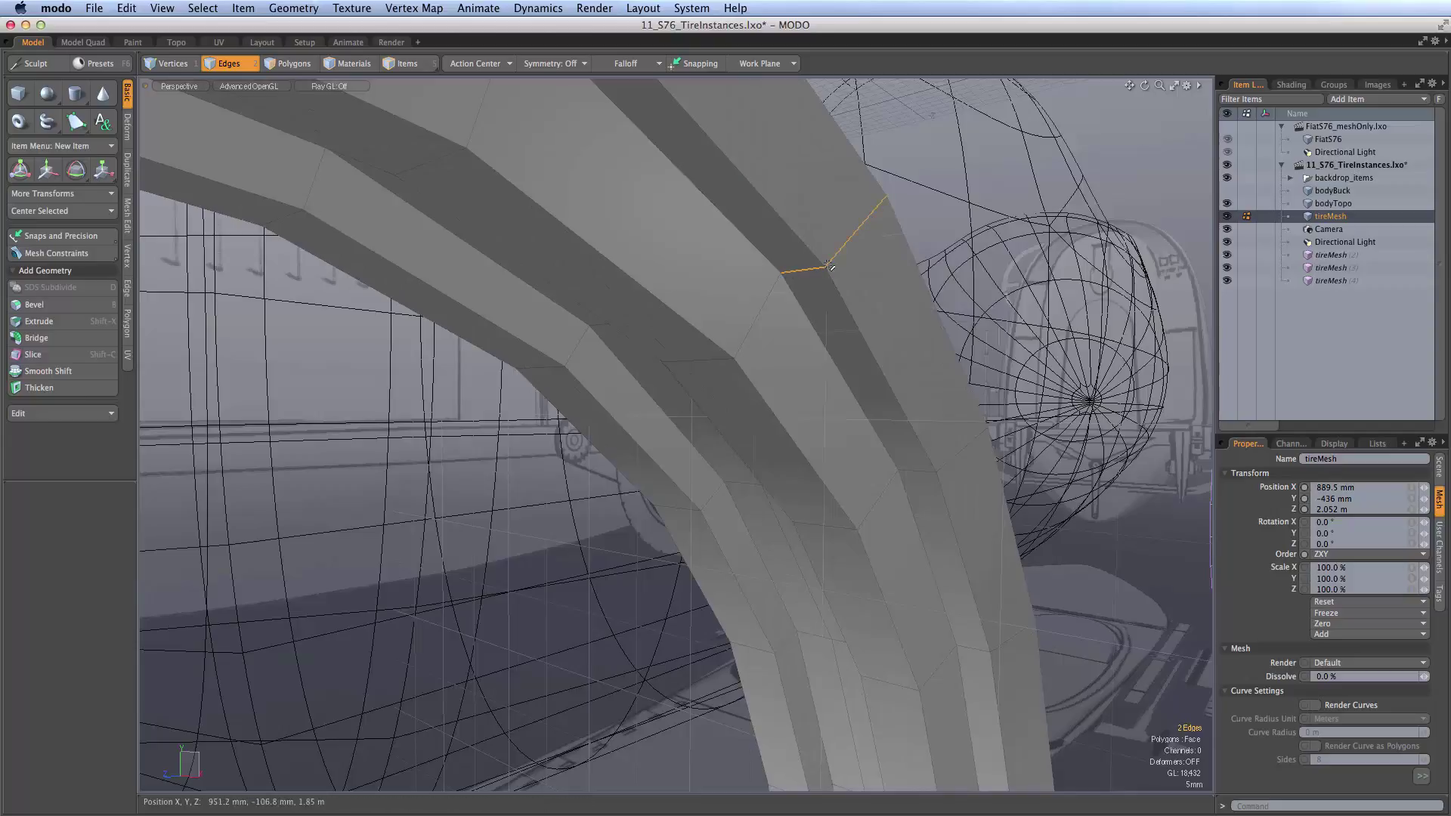
Step: Bevel the edge loop along the inner border of the rim's near outer flange by about 2 mm and turn subdivision on
double_click(837, 286)
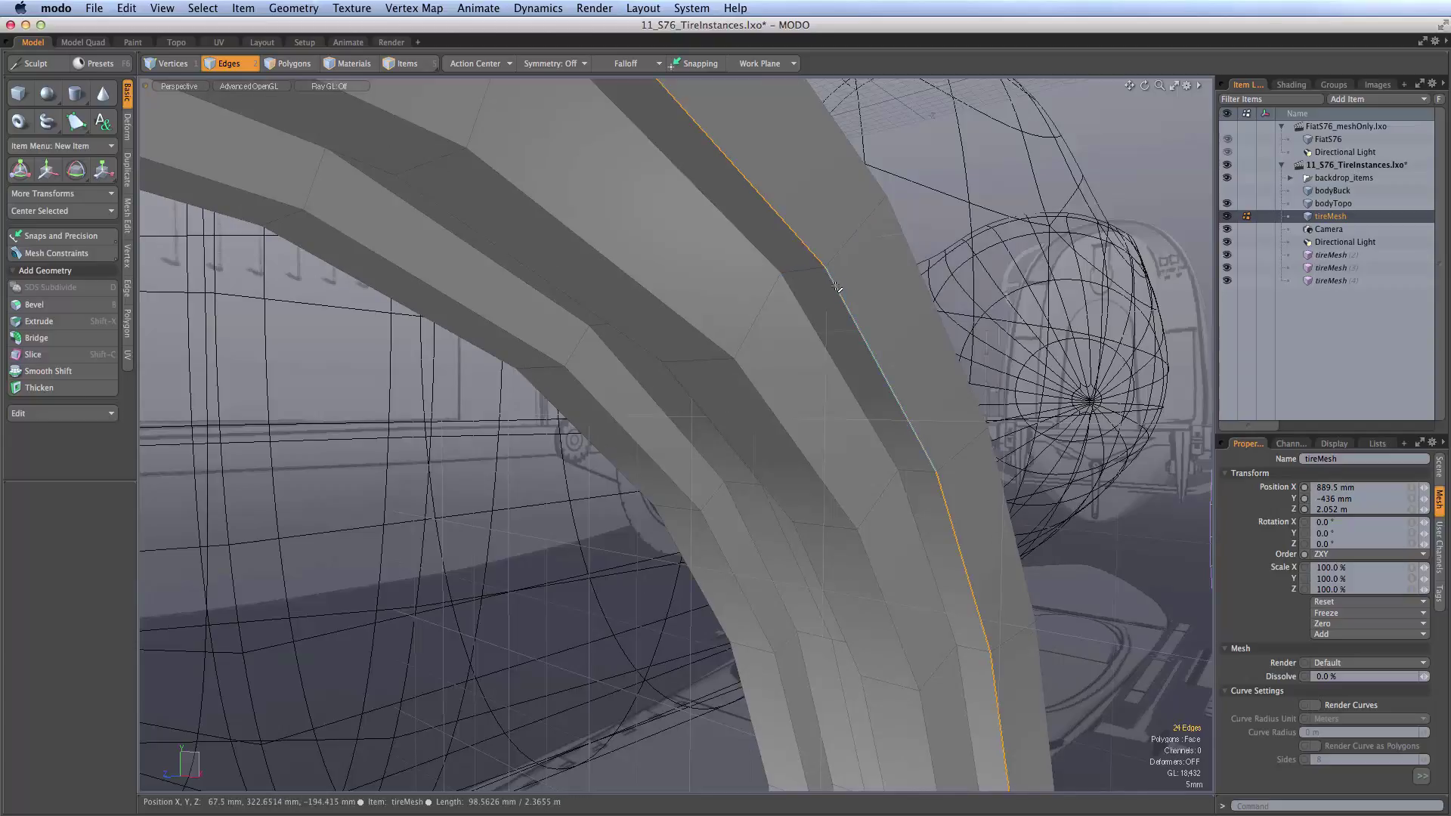
key(b)
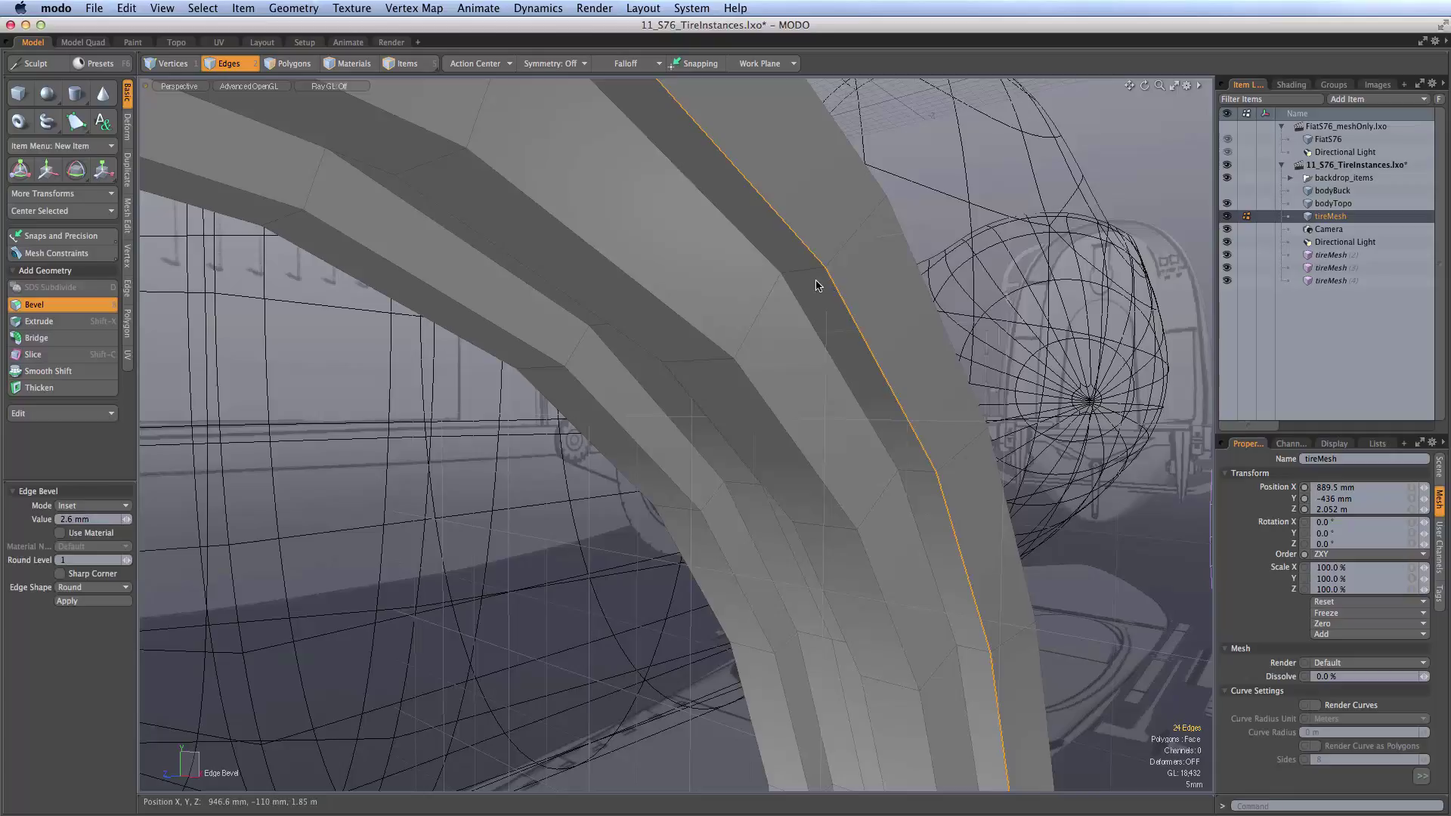
drag(817, 286, 837, 290)
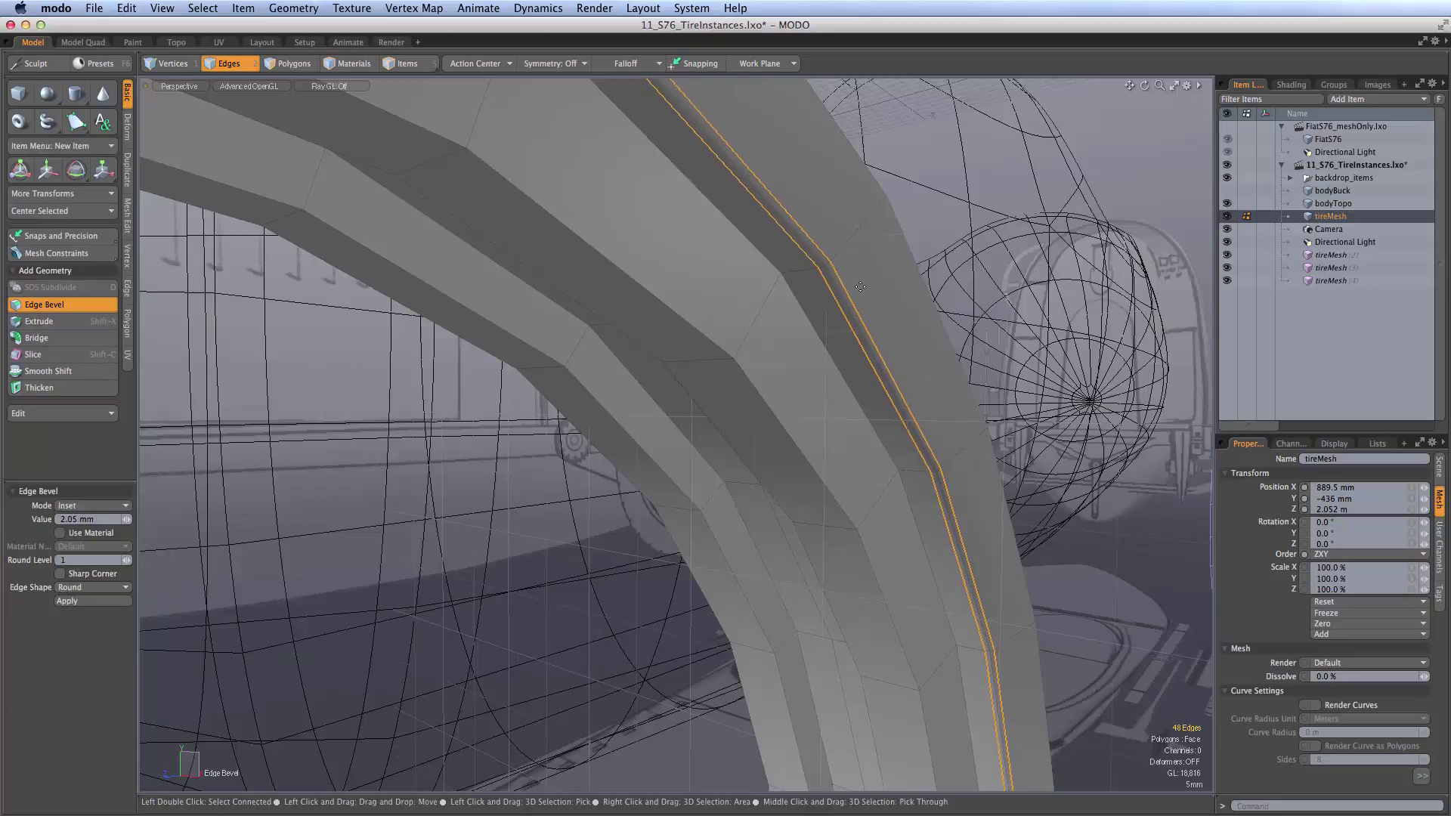
key(space)
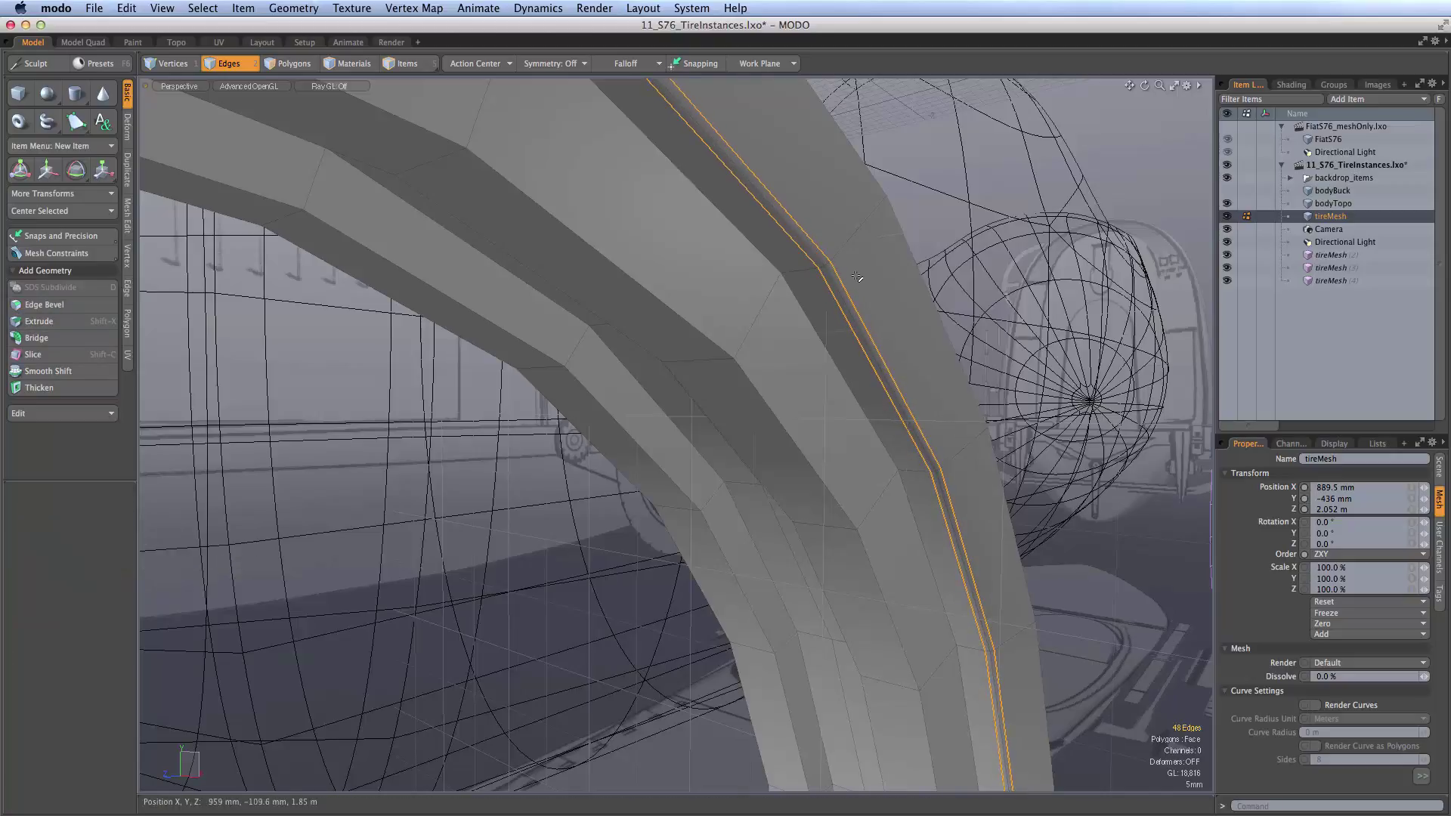
key(Tab)
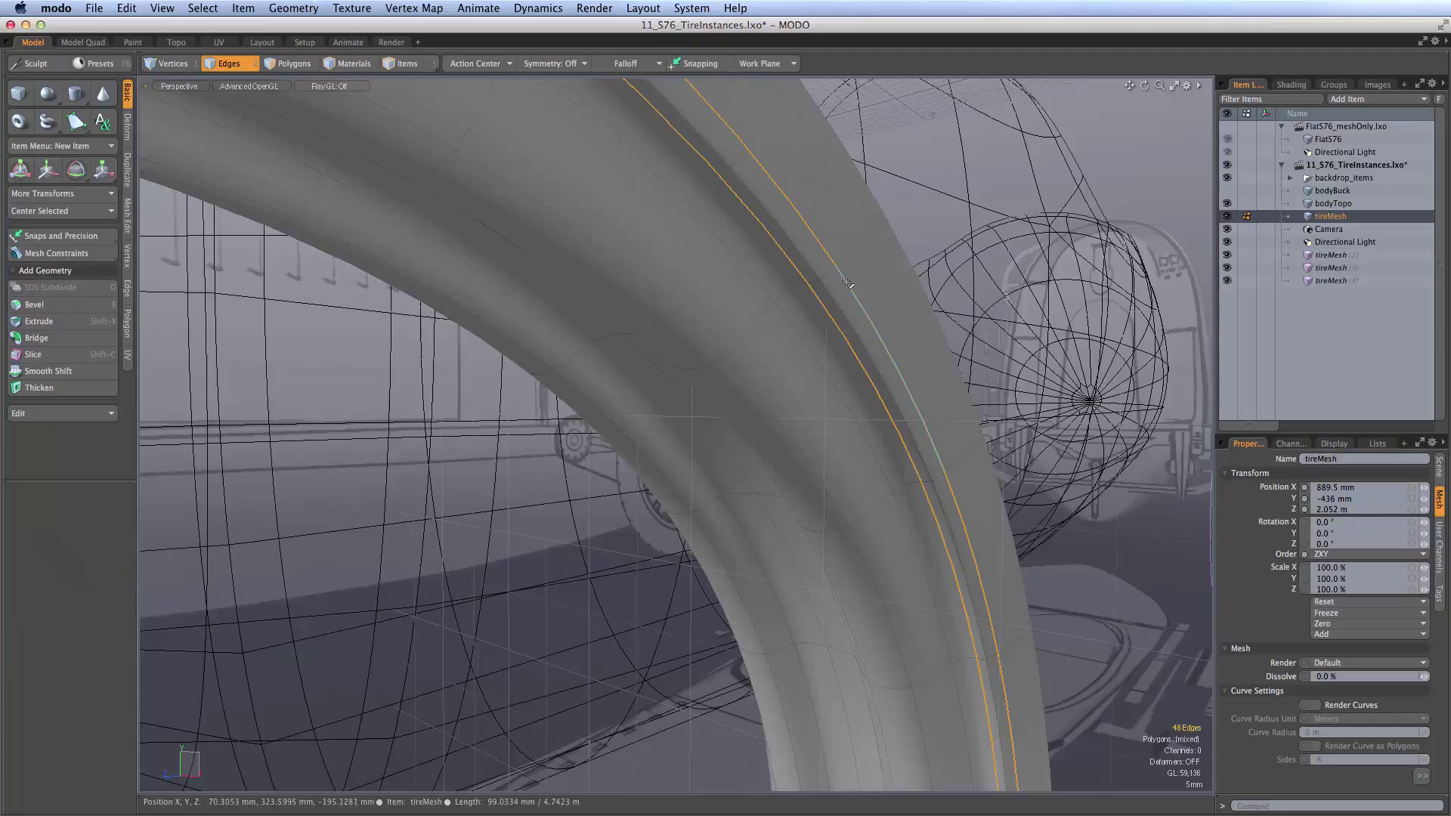
click(901, 246)
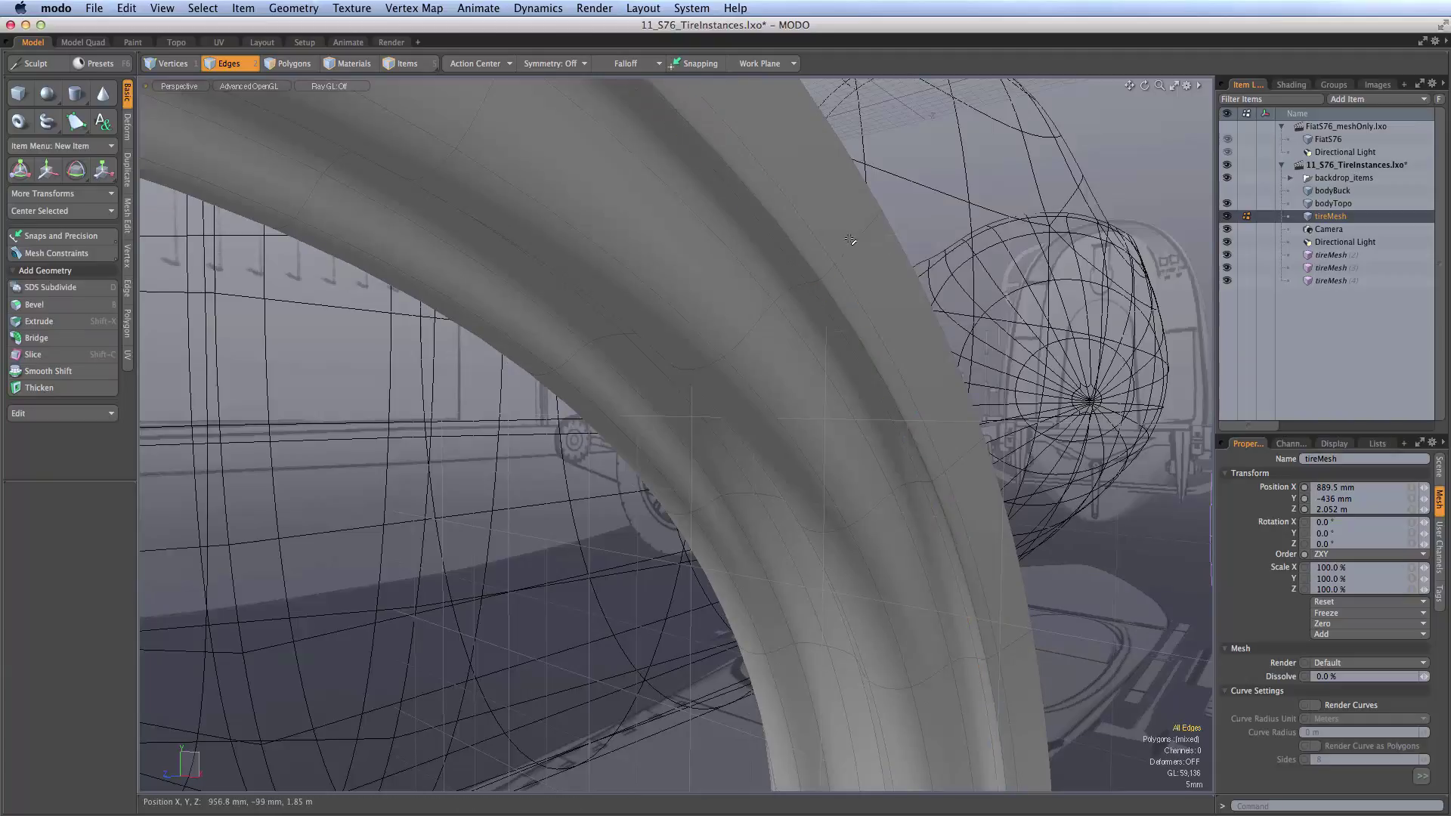
Step: Turn subdivision off and select the remaining ridge edge loops across the near side of the rim's inner profile
mouse_move(860, 261)
shift+mouse_down()
mouse_move(801, 287)
mouse_move(986, 213)
shift+mouse_up()
mouse_move(847, 378)
alt+mouse_down()
mouse_move(913, 350)
mouse_move(1073, 234)
mouse_move(832, 389)
alt+mouse_up()
ctrl+alt+drag(887, 296, 767, 341)
key(Escape)
key(Tab)
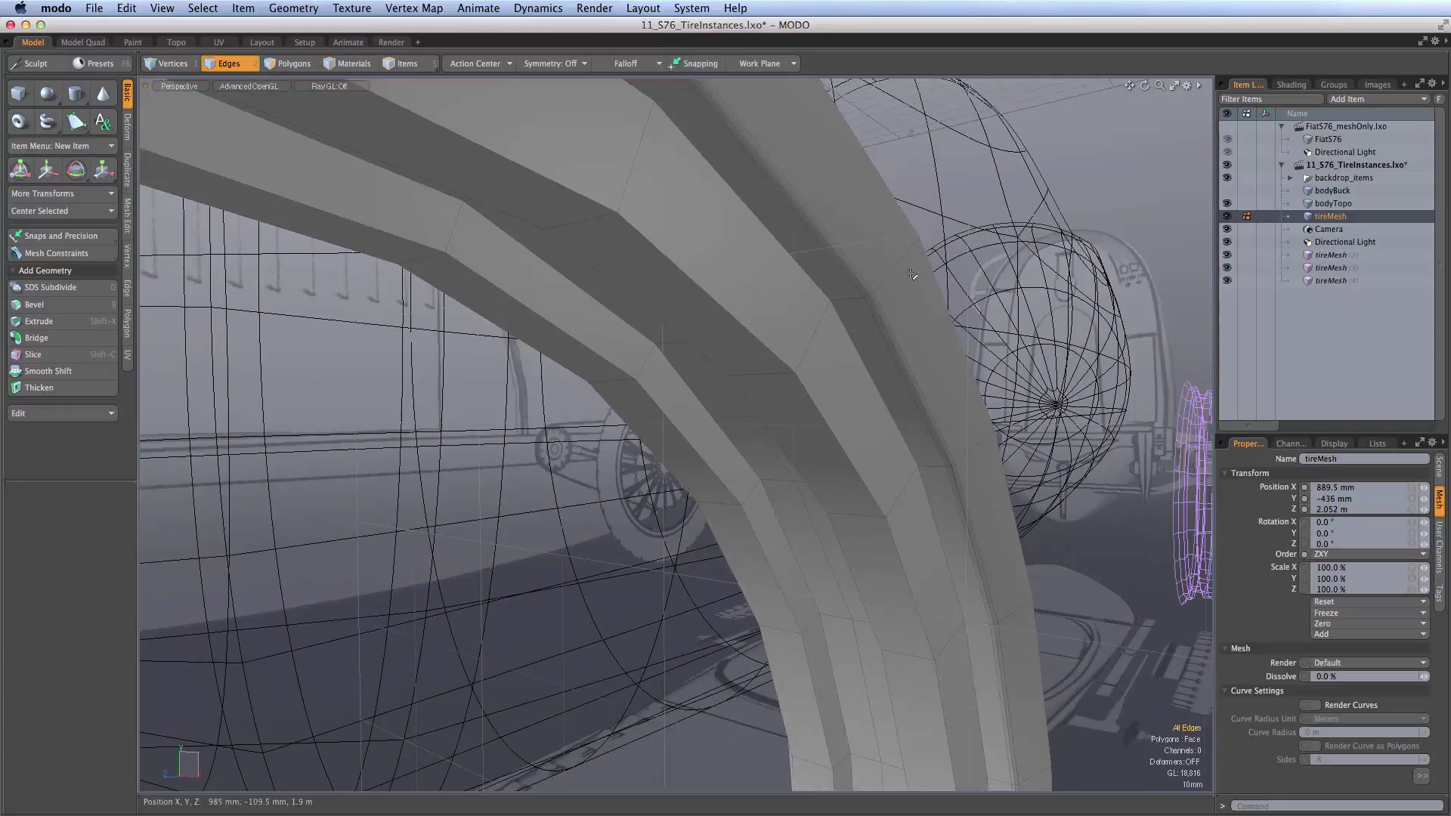
double_click(787, 294)
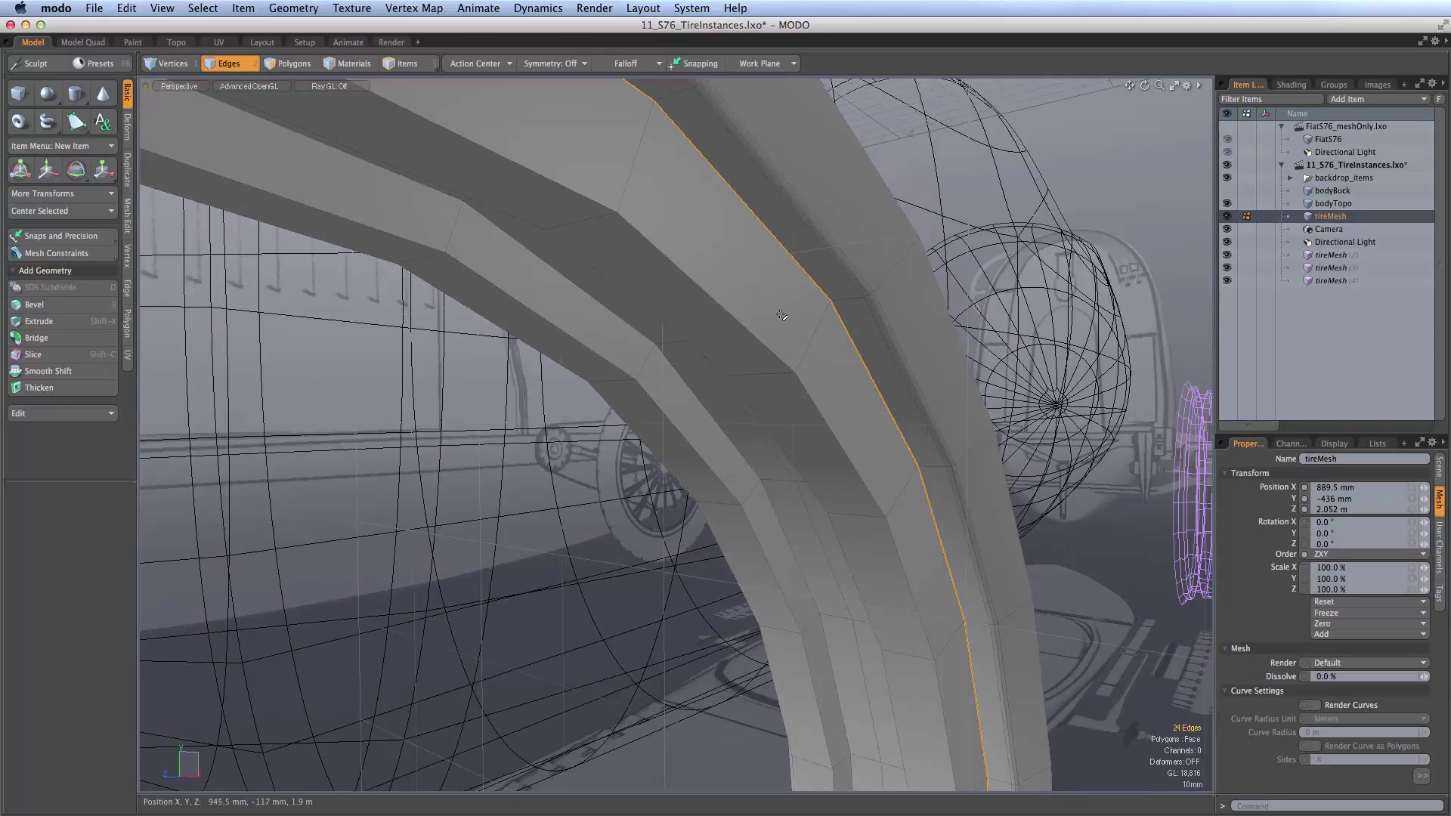
shift+double_click(741, 354)
shift+double_click(702, 351)
shift+double_click(659, 407)
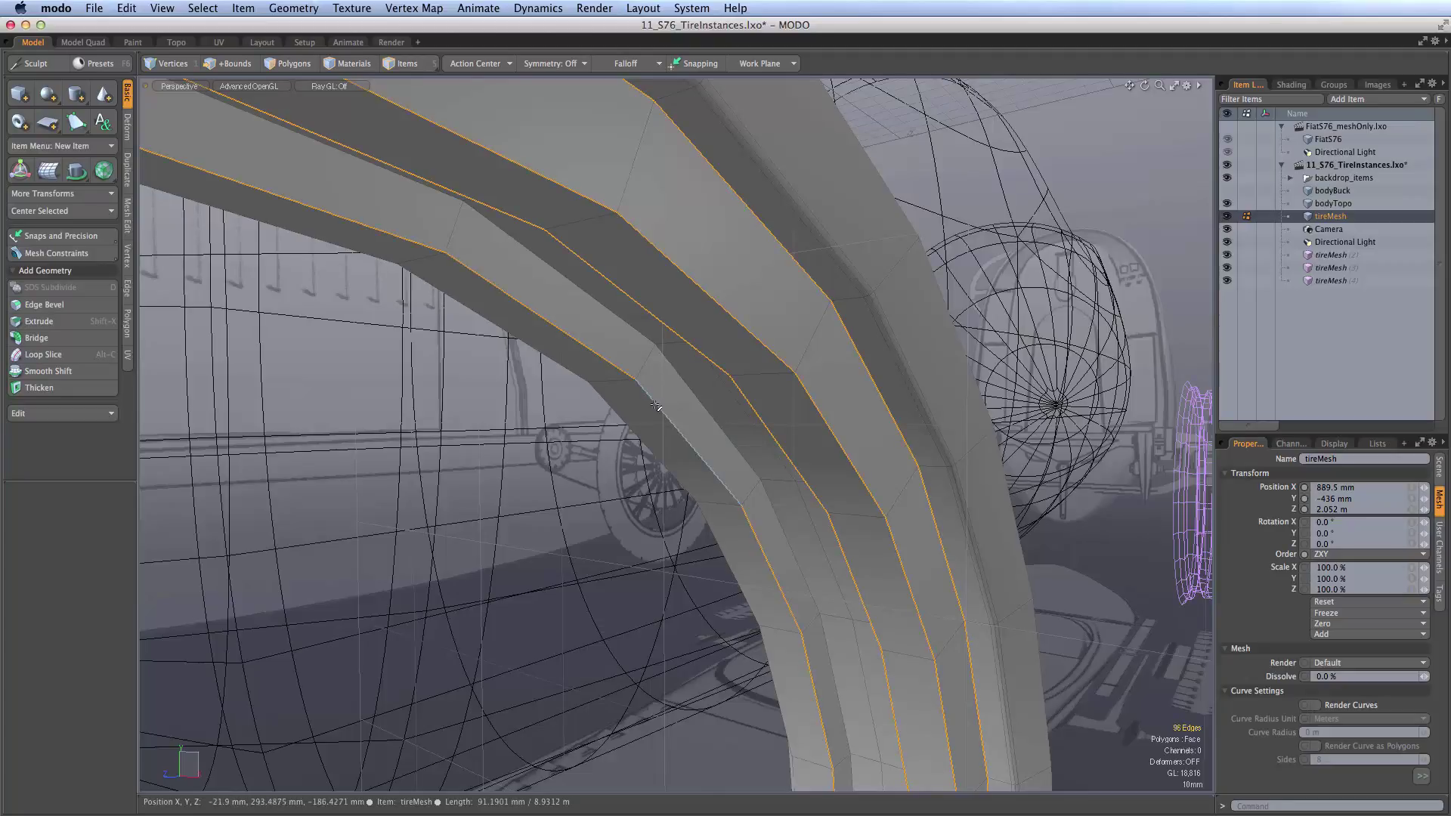
shift+double_click(714, 435)
Step: Add the matching ridge loops on the rim's far side to the selection, bevel all selected loops and turn subdivision on
alt+drag(714, 435, 868, 298)
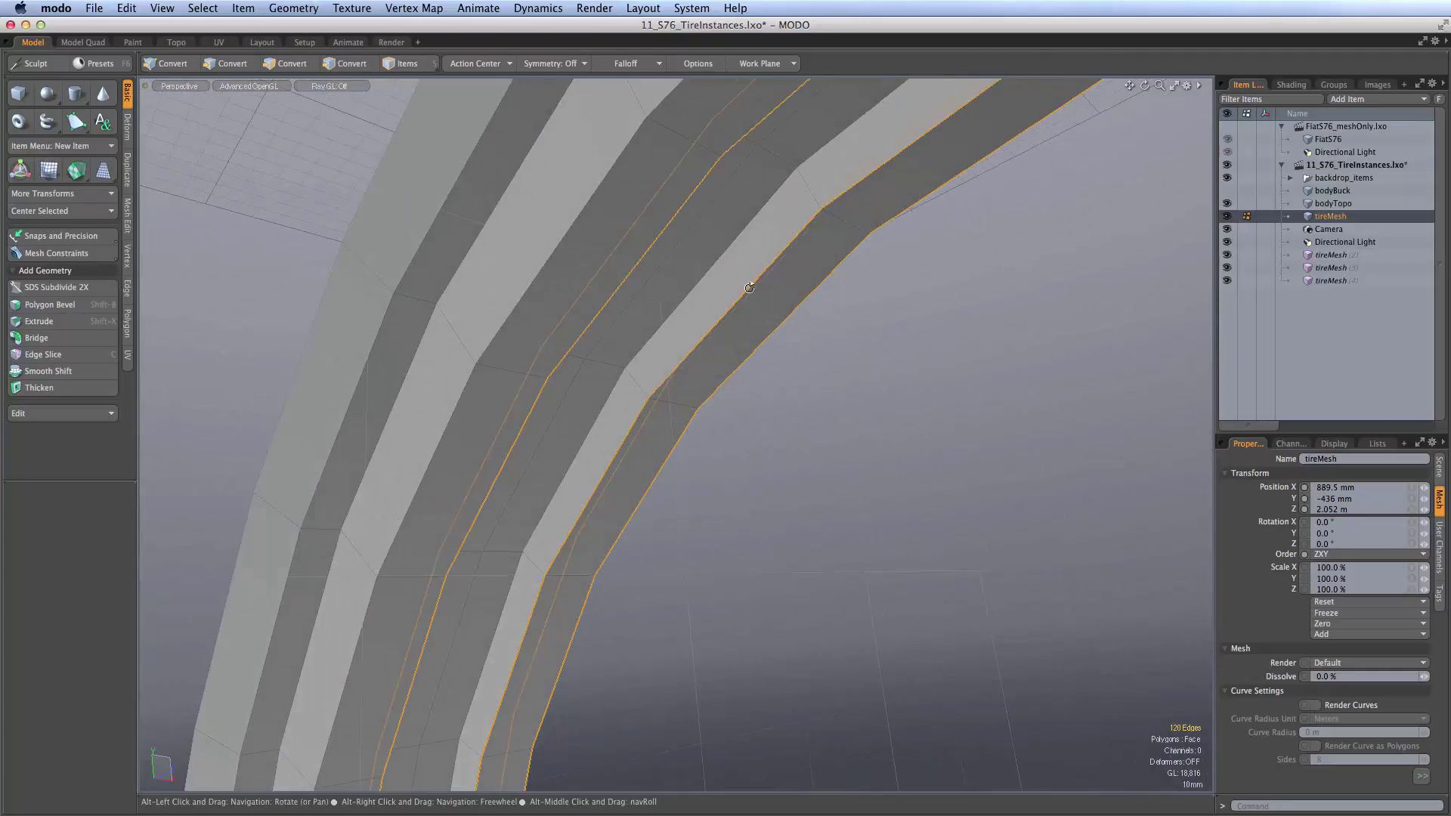
shift+double_click(694, 291)
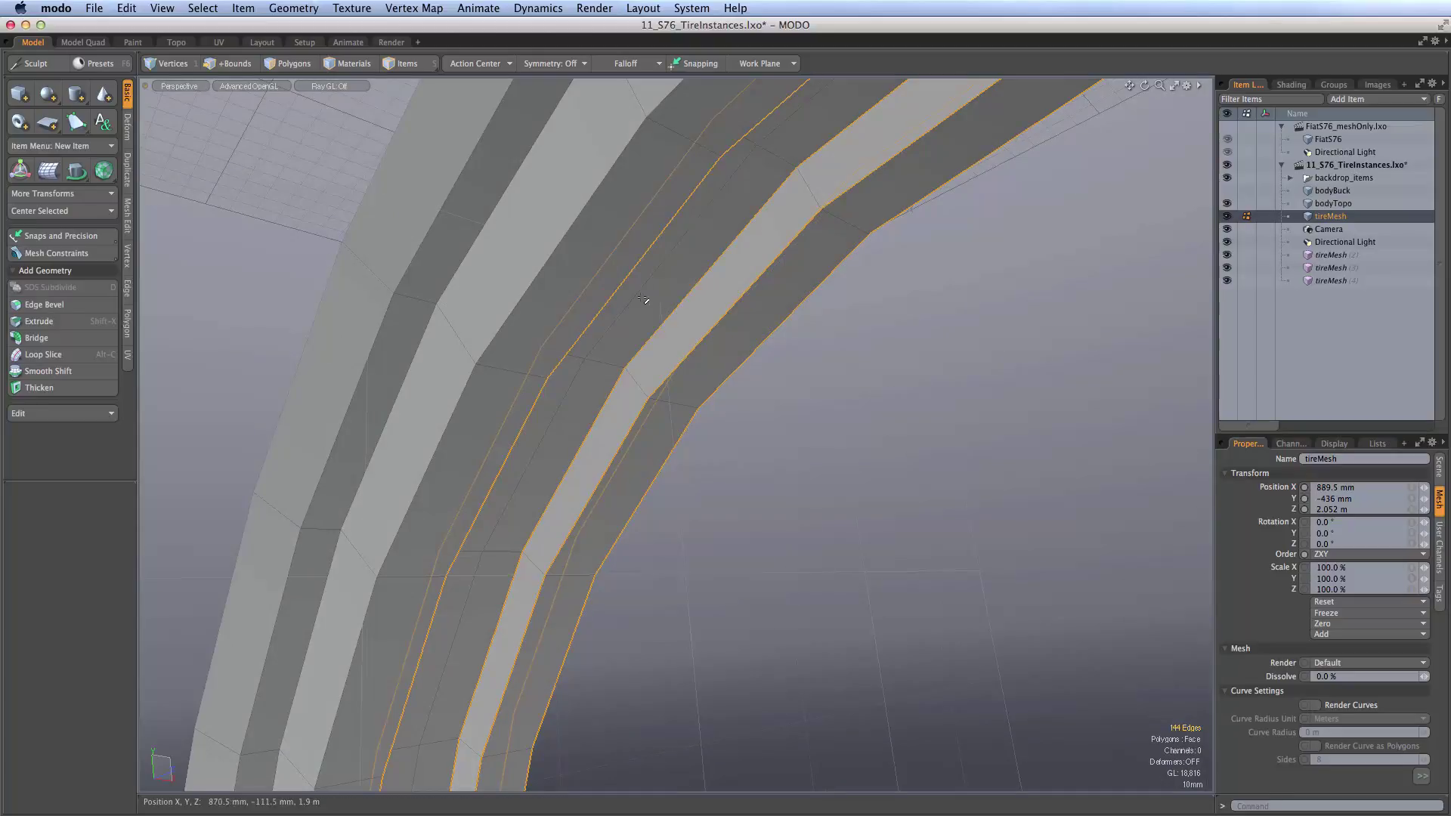
shift+double_click(537, 271)
shift+double_click(466, 247)
shift+double_click(429, 234)
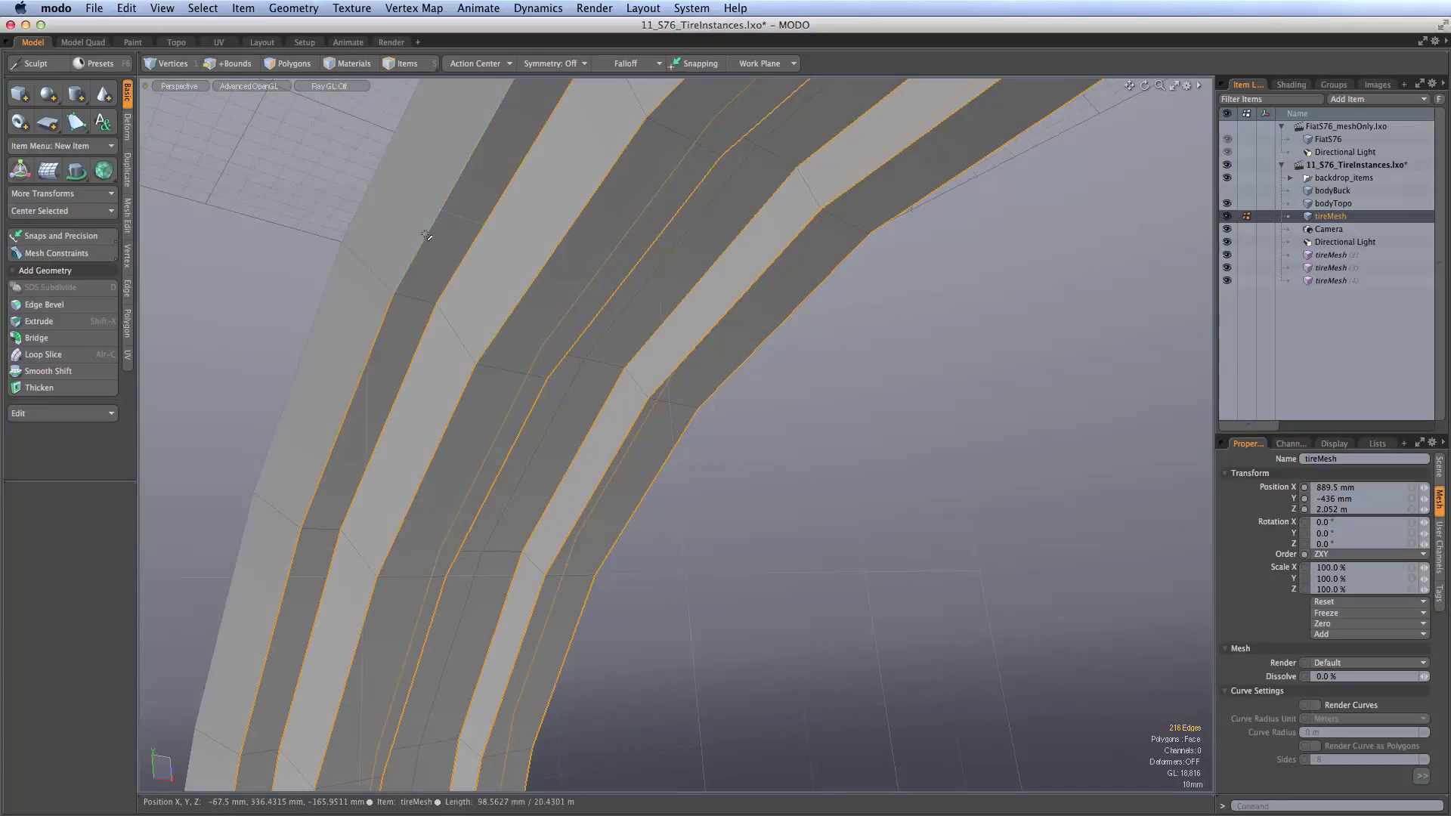
key(b)
drag(491, 260, 594, 357)
key(space)
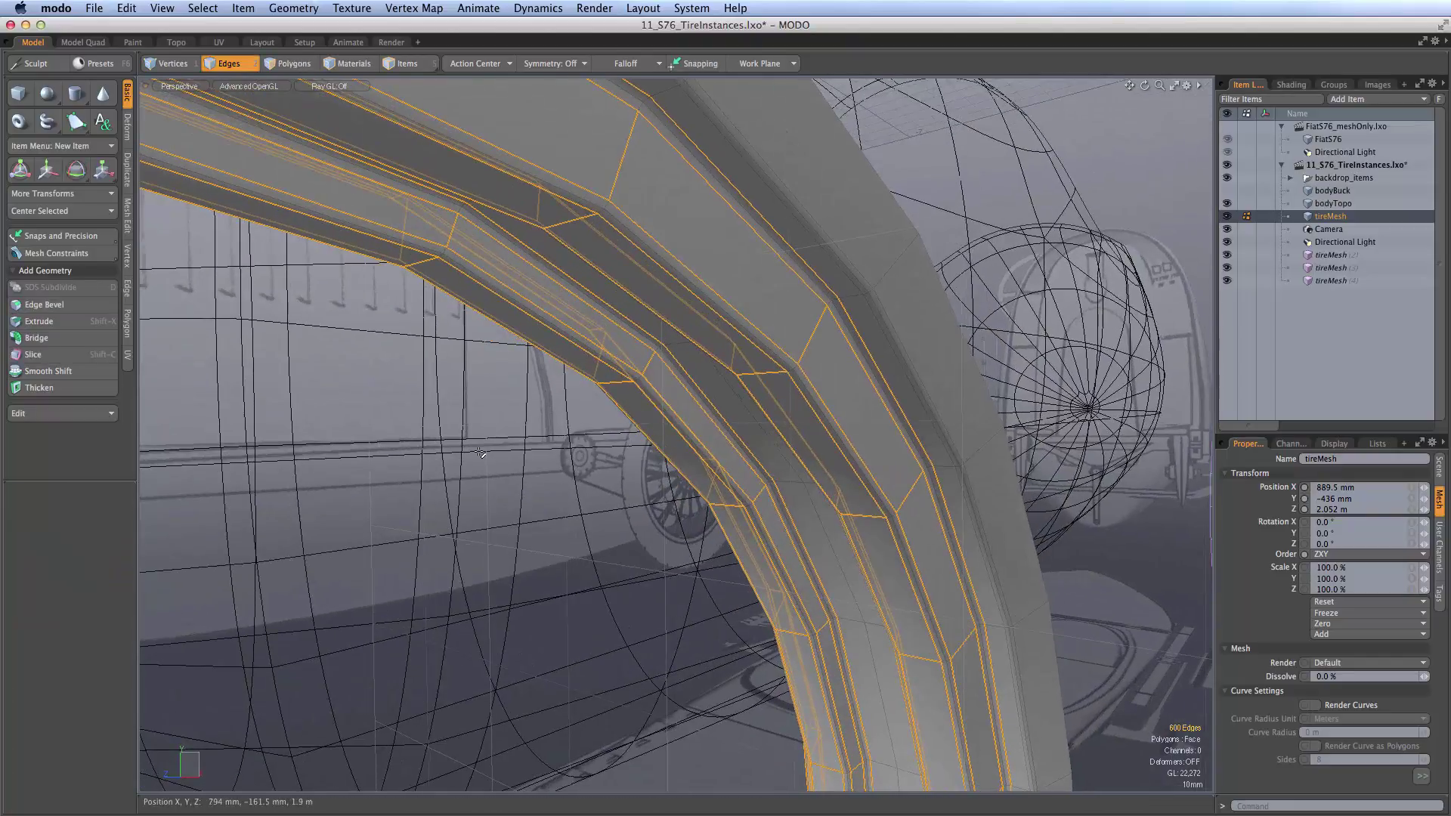
click(491, 448)
key(Tab)
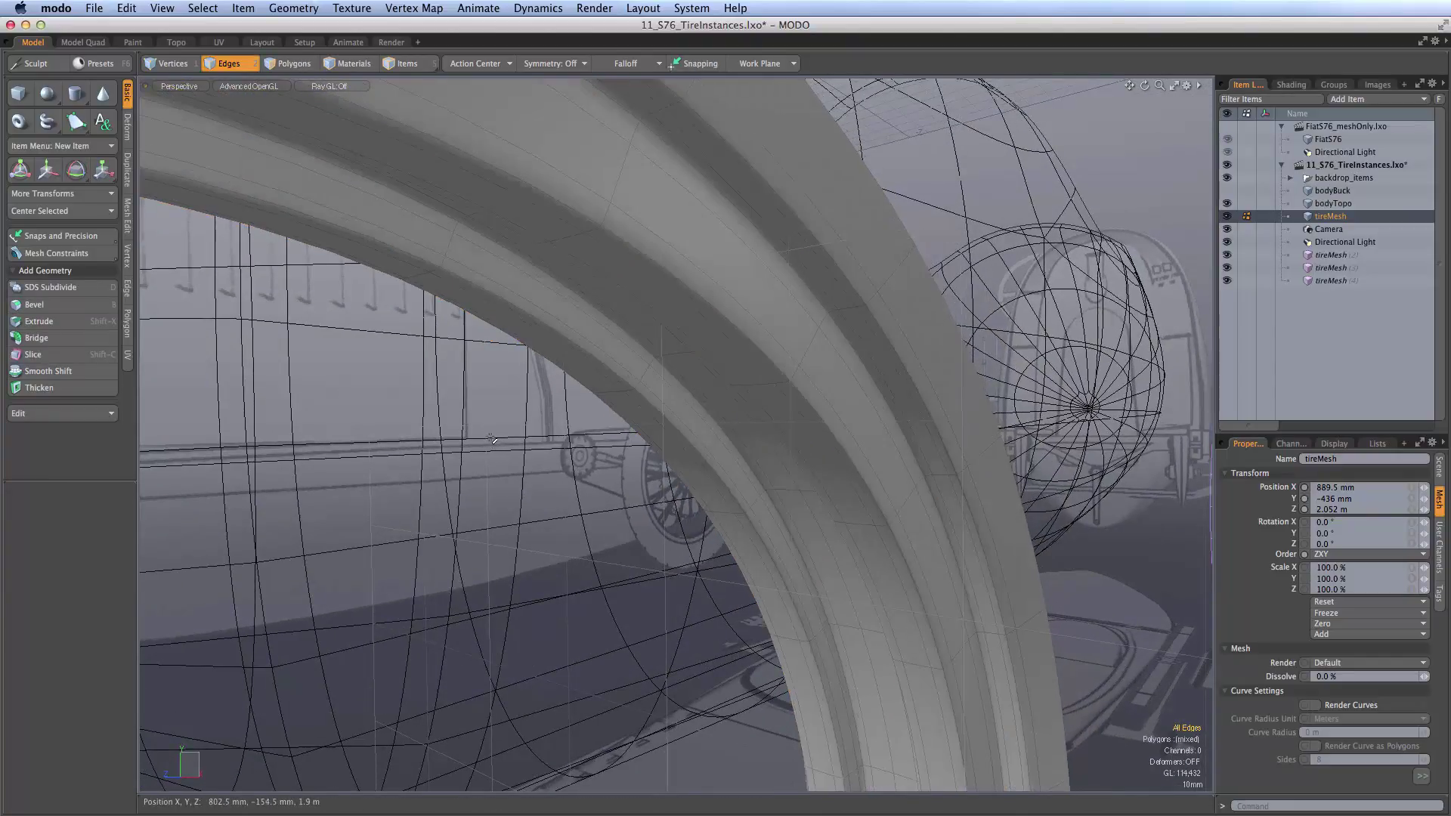
Step: Extend the outermost border edge loop of the rim's near flange slightly along X with Edge Extend
mouse_move(724, 330)
ctrl+alt+mouse_down()
mouse_move(618, 356)
mouse_move(720, 409)
mouse_move(729, 326)
mouse_move(816, 317)
mouse_move(844, 355)
mouse_move(743, 342)
ctrl+alt+mouse_up()
double_click(801, 299)
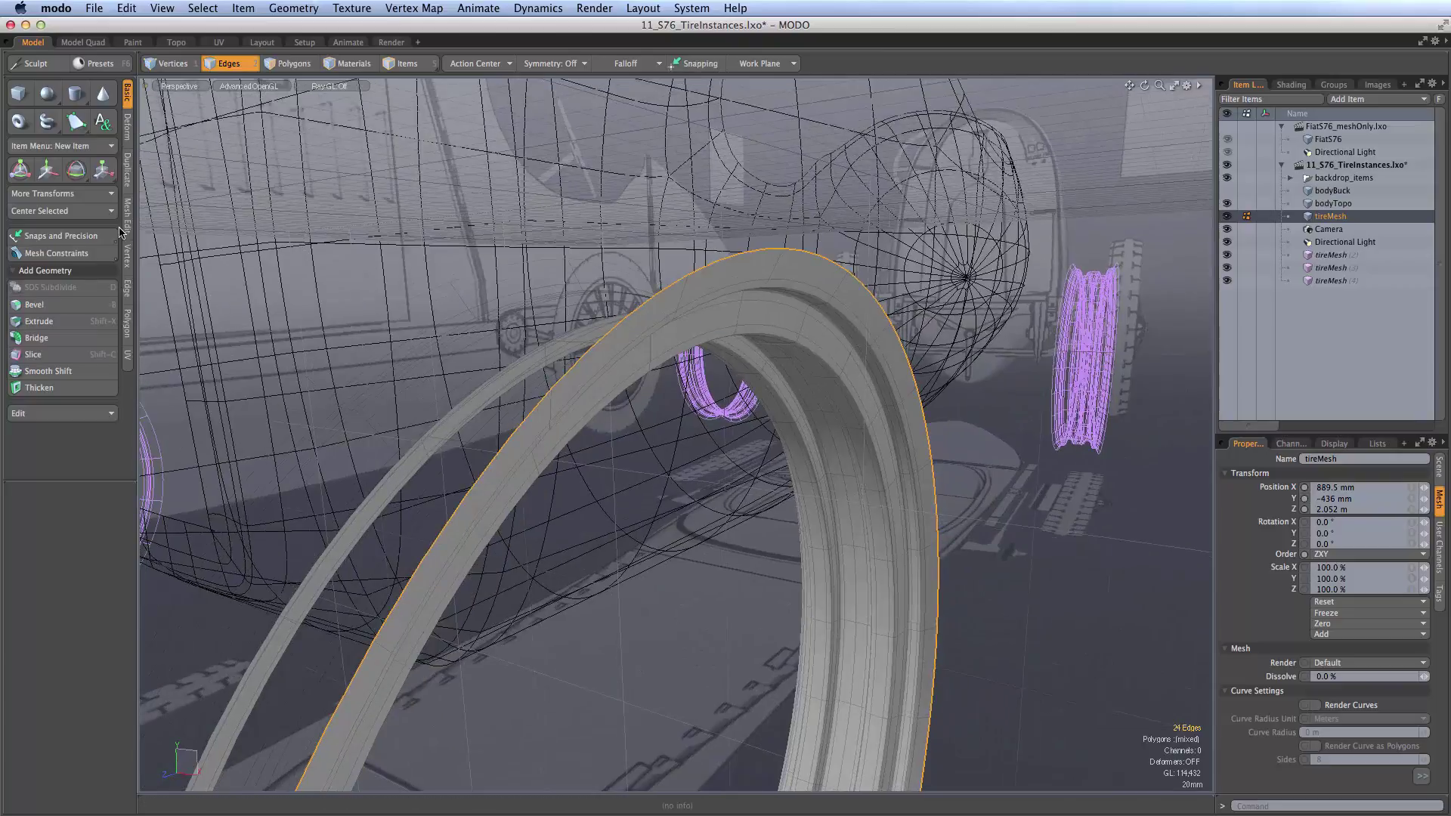
click(128, 289)
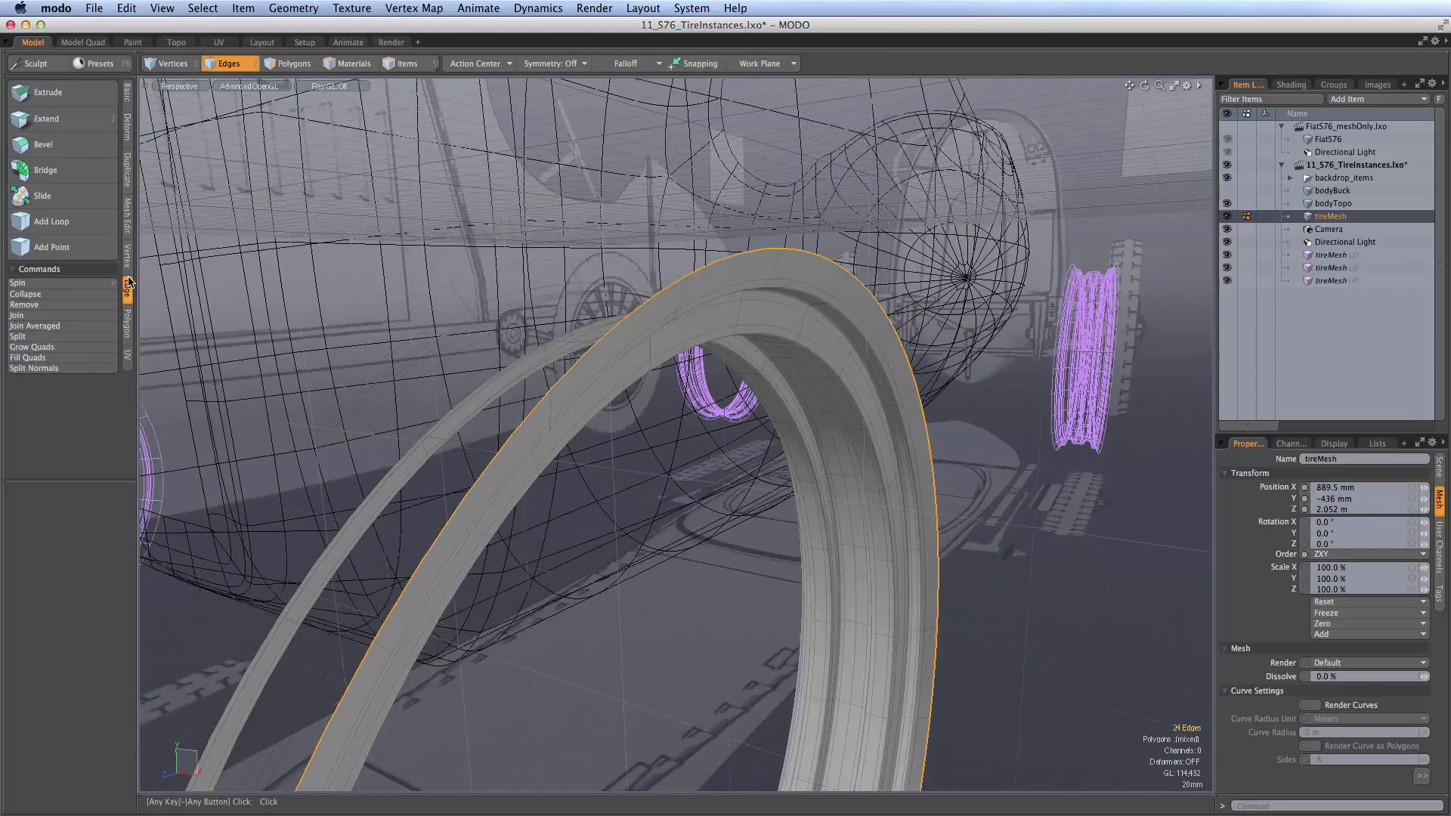
click(85, 120)
alt+drag(650, 257, 745, 443)
click(677, 408)
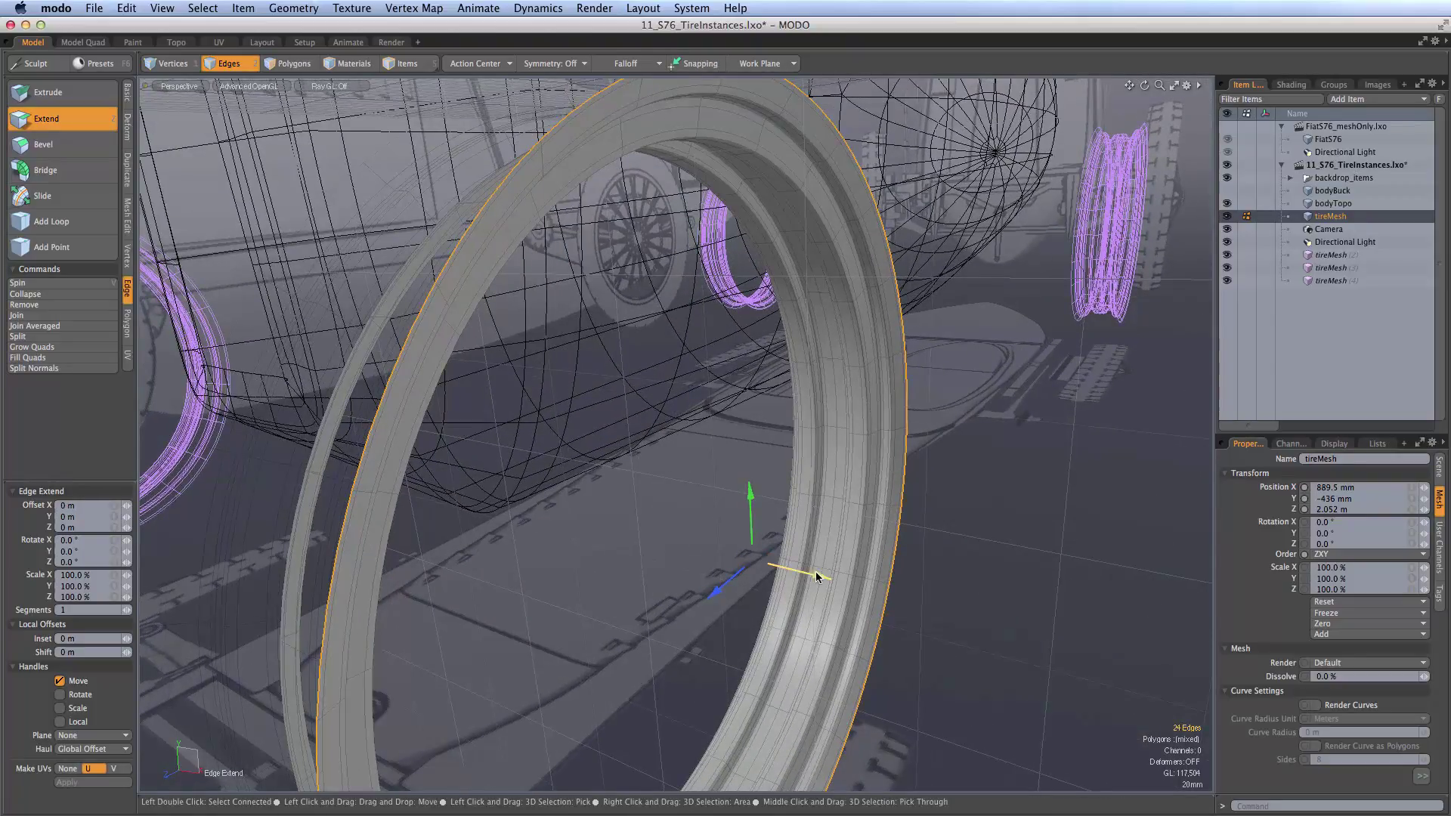
drag(830, 577, 765, 181)
key(space)
Step: Extend the outermost border edge loop on the rim's opposite side about 2 mm along X and clear the selection
double_click(735, 195)
key(z)
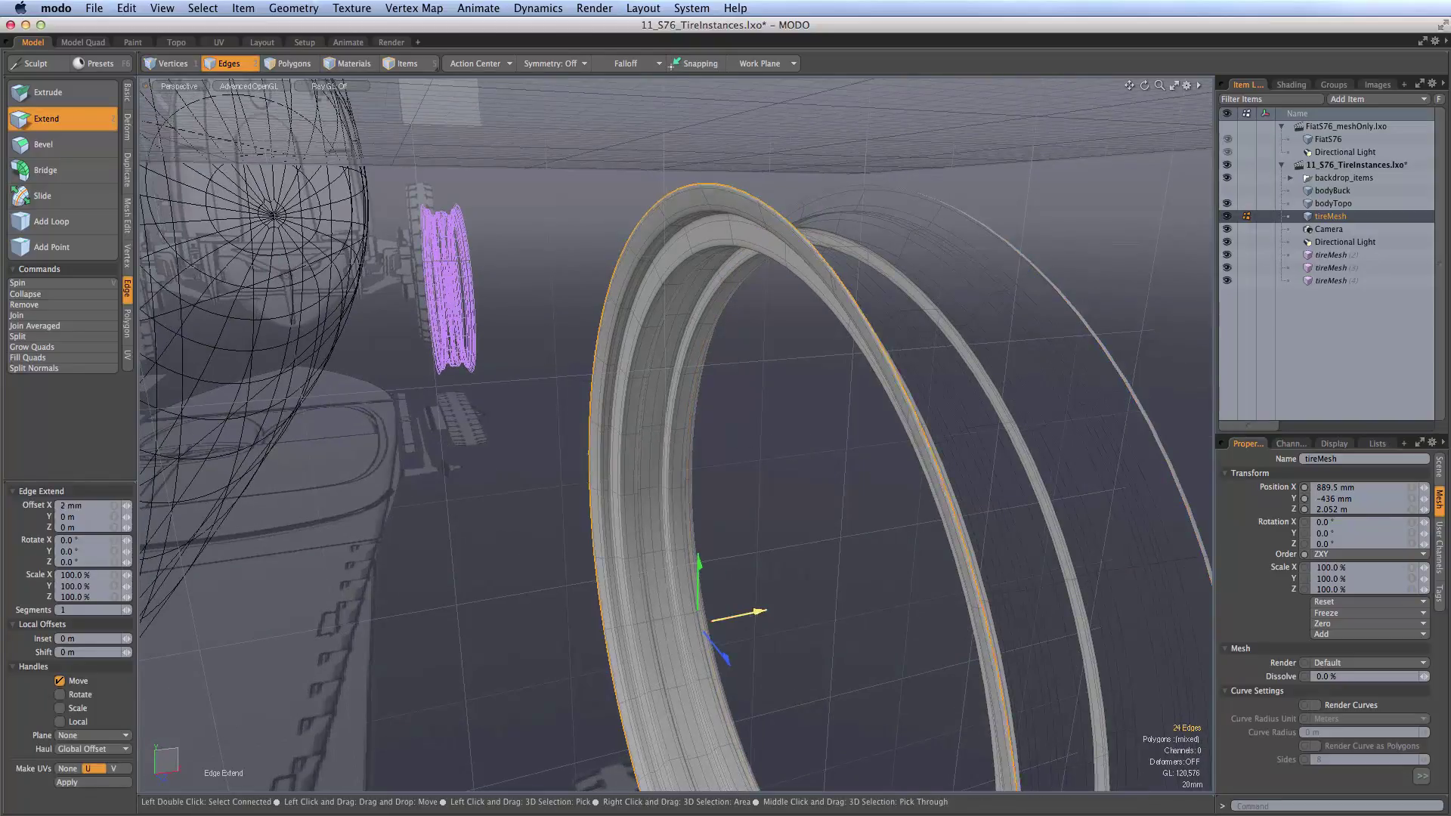
drag(756, 612, 770, 609)
key(space)
click(557, 524)
alt+drag(557, 524, 663, 477)
Step: Unhide the tire geometry around the finished rim
key(u)
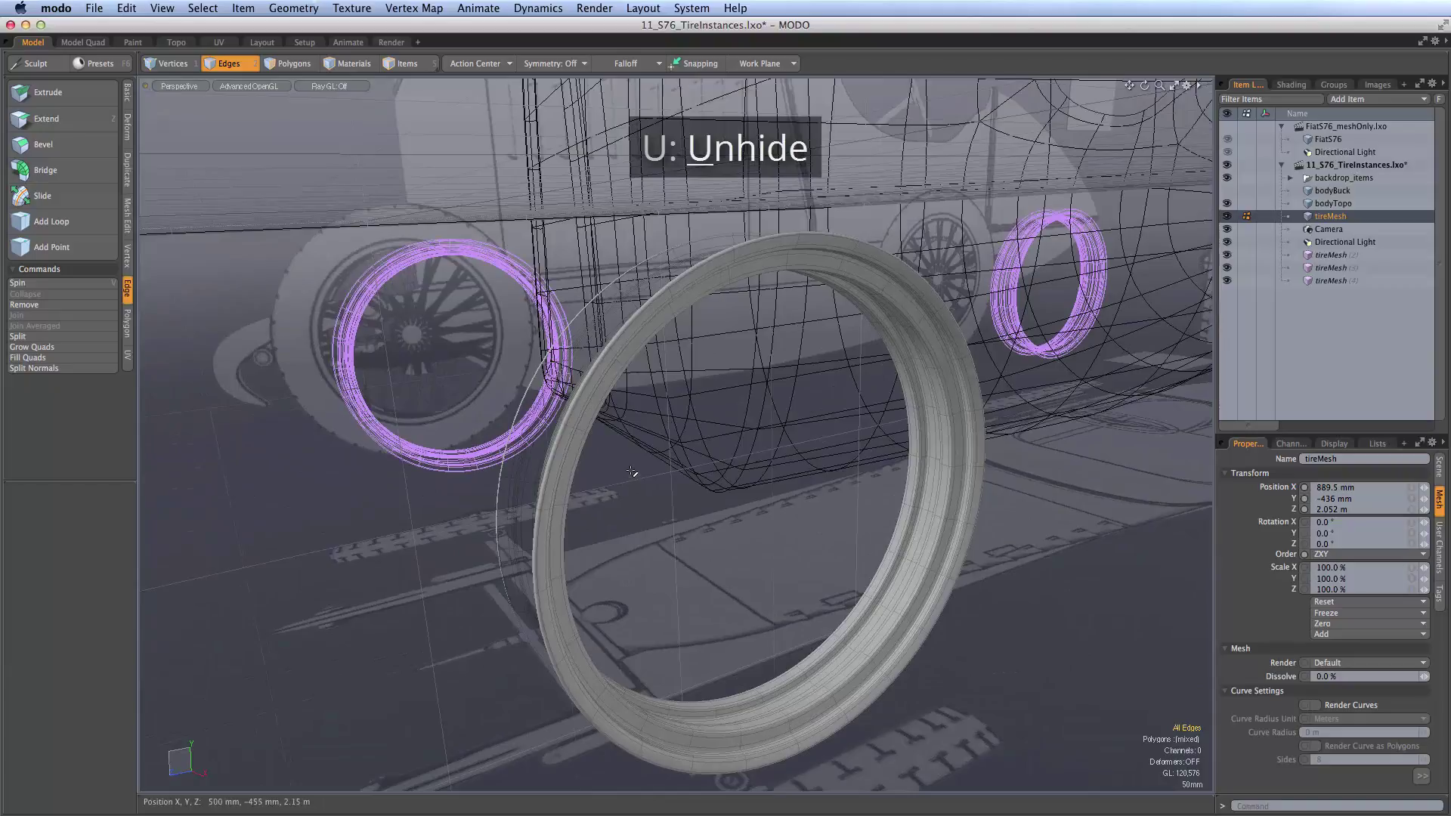
click(159, 8)
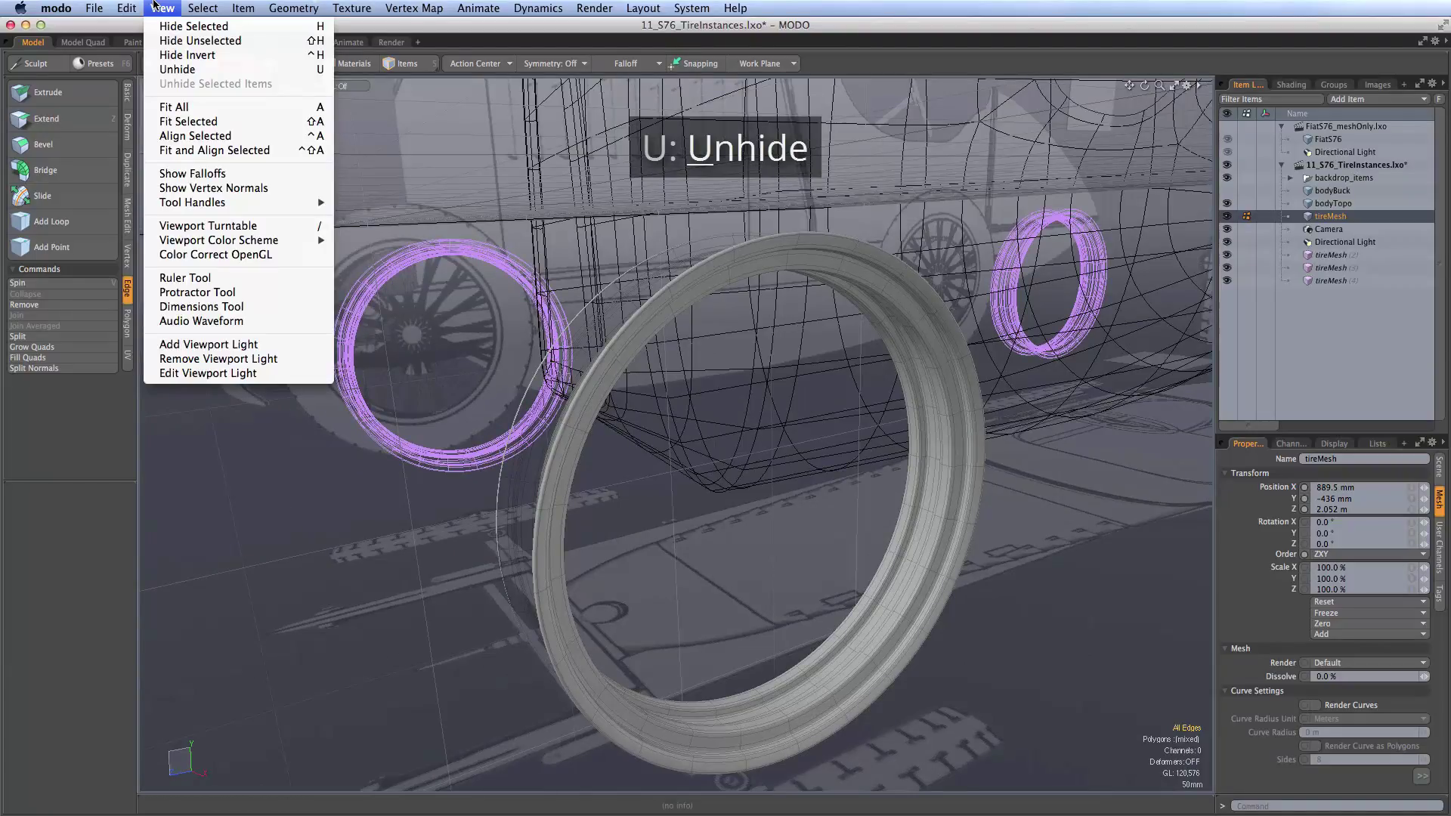
click(173, 70)
alt+drag(662, 331, 879, 212)
Step: Check the tire and rim as separate connected polygon shells by selecting each in turn, and clear the selection
key(3)
double_click(877, 206)
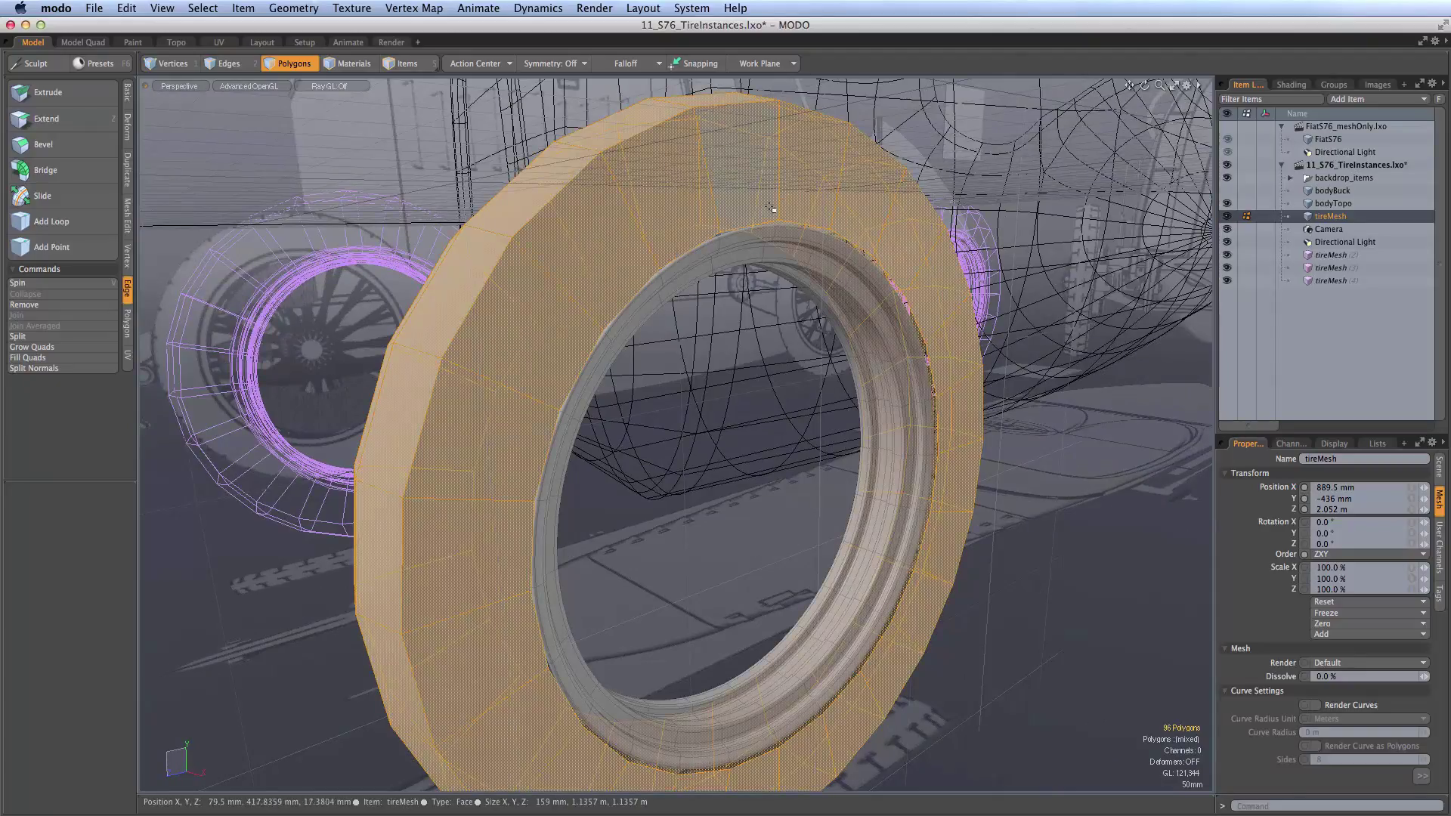
double_click(870, 313)
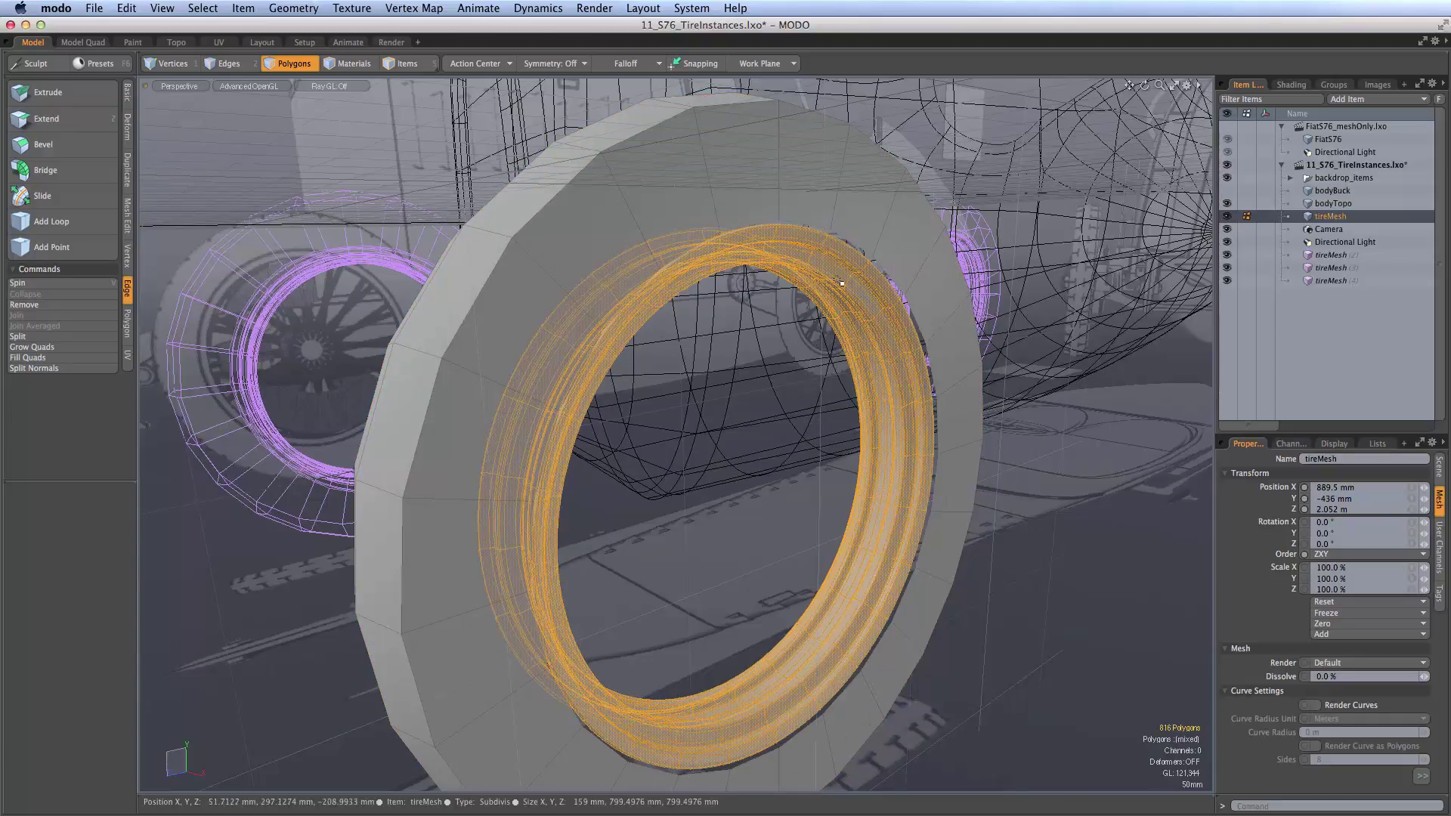
click(853, 231)
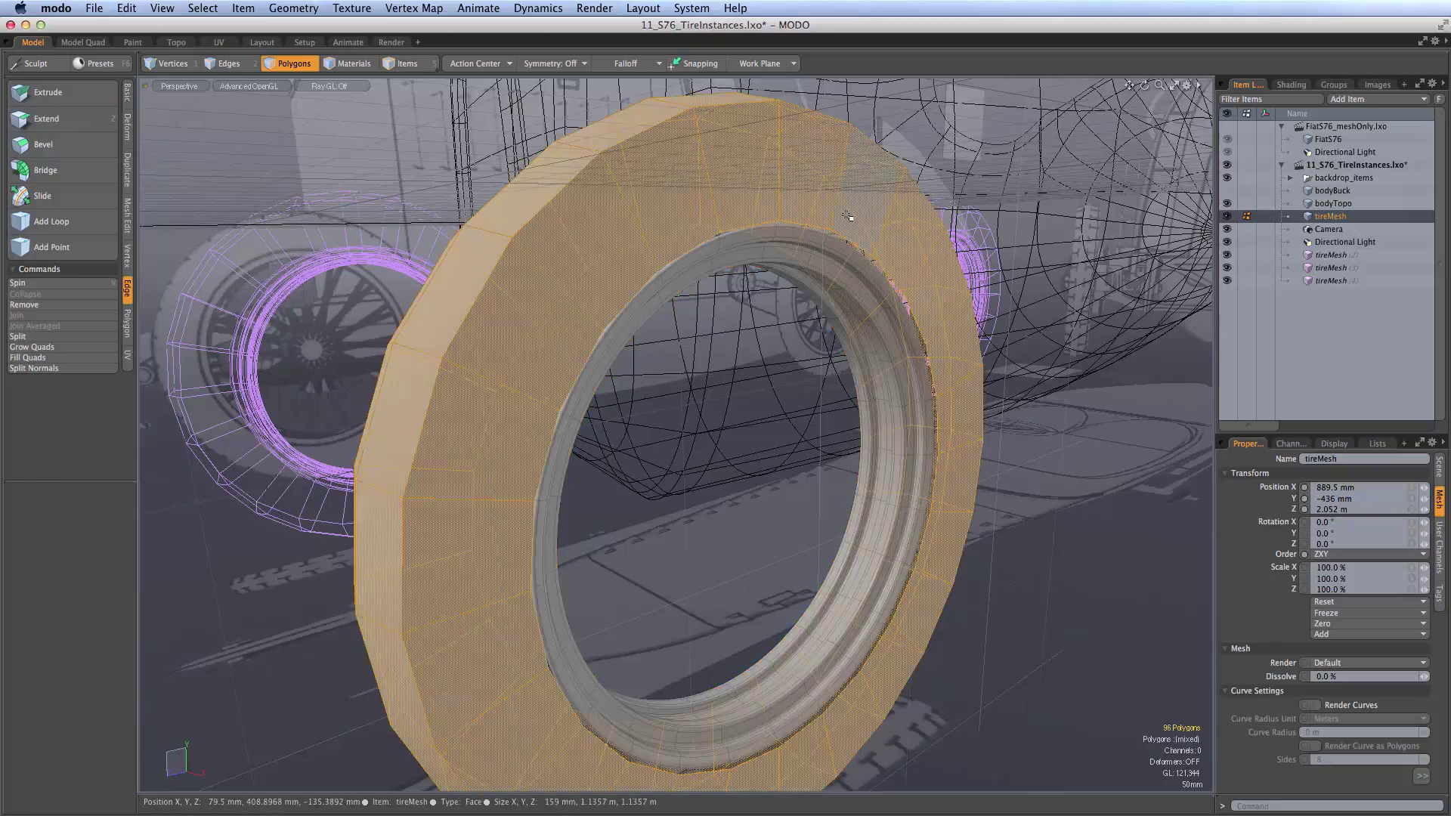
double_click(857, 197)
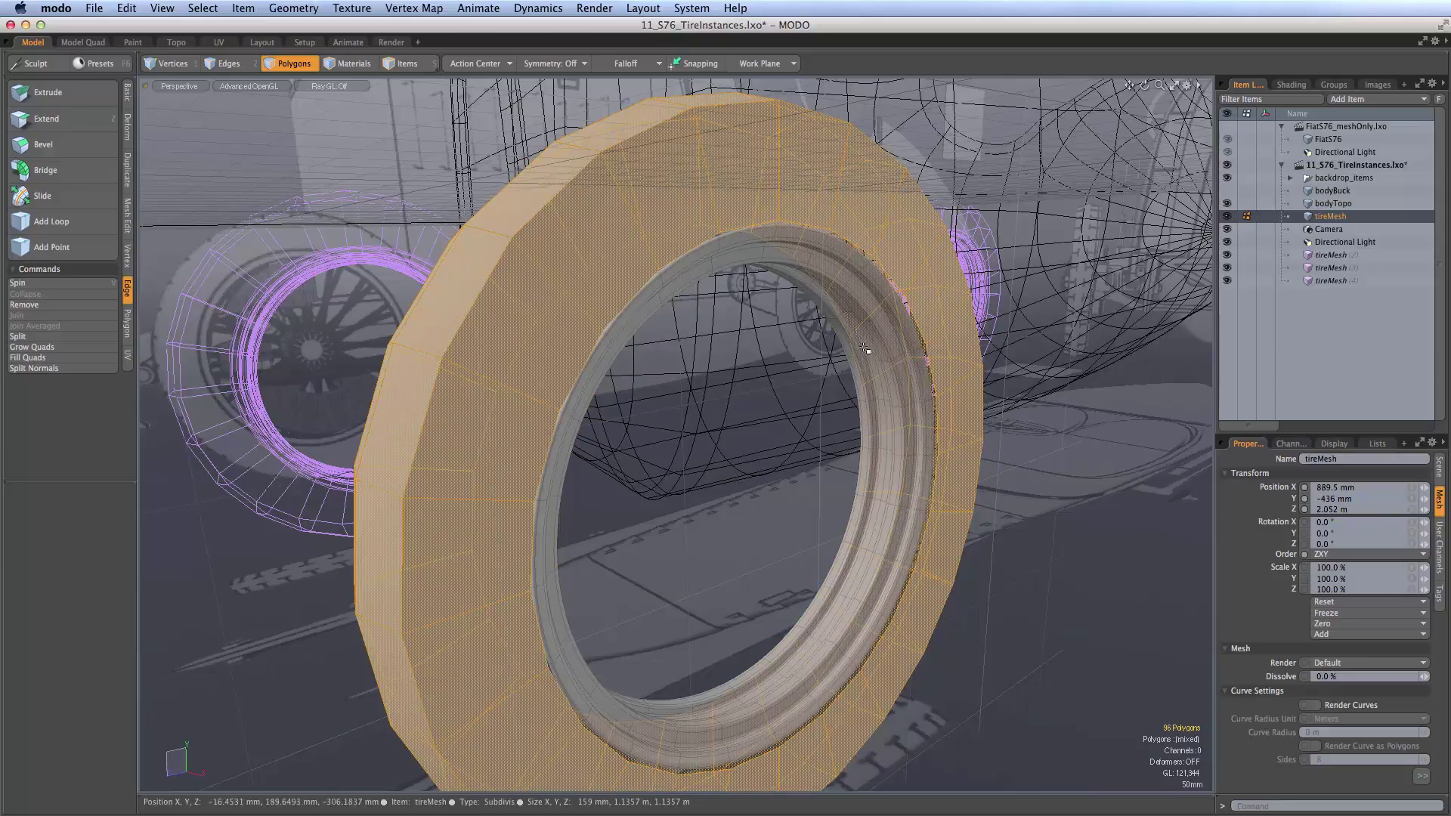
click(755, 428)
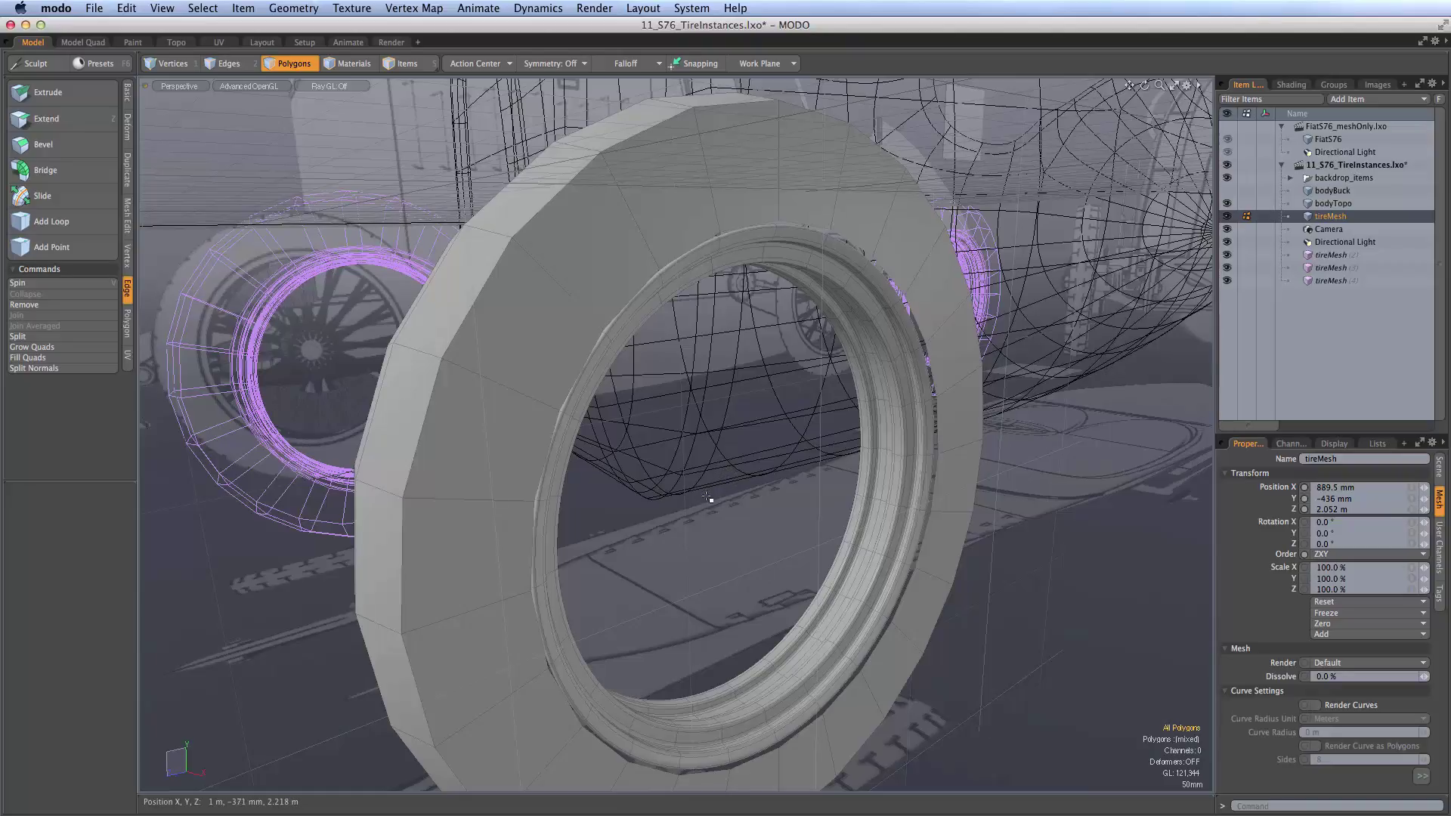
Step: Convert the connected tire shell to a subdivision surface like the rim and clear the selection
ctrl+alt+drag(823, 254, 868, 412)
double_click(932, 293)
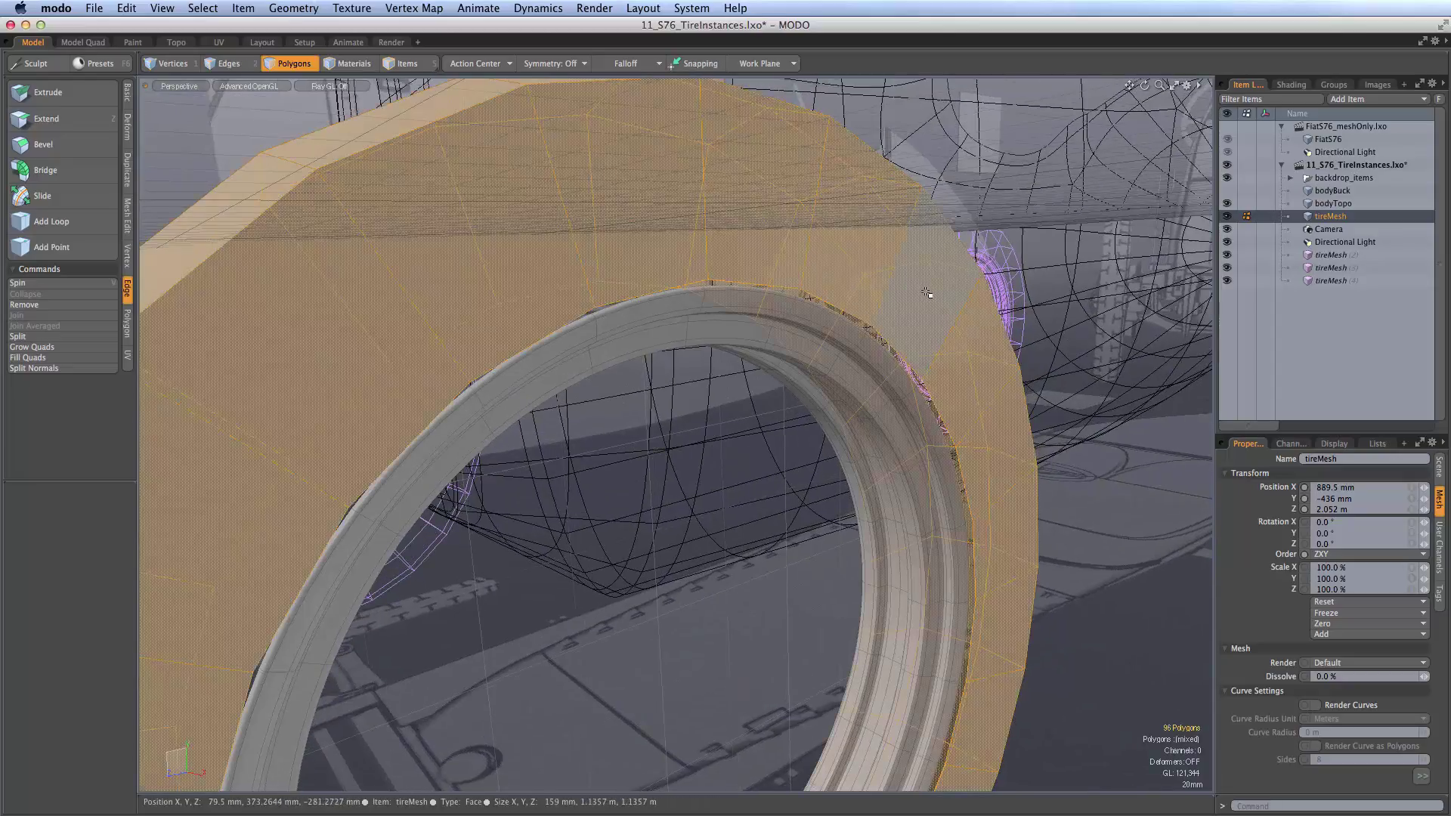
key(Tab)
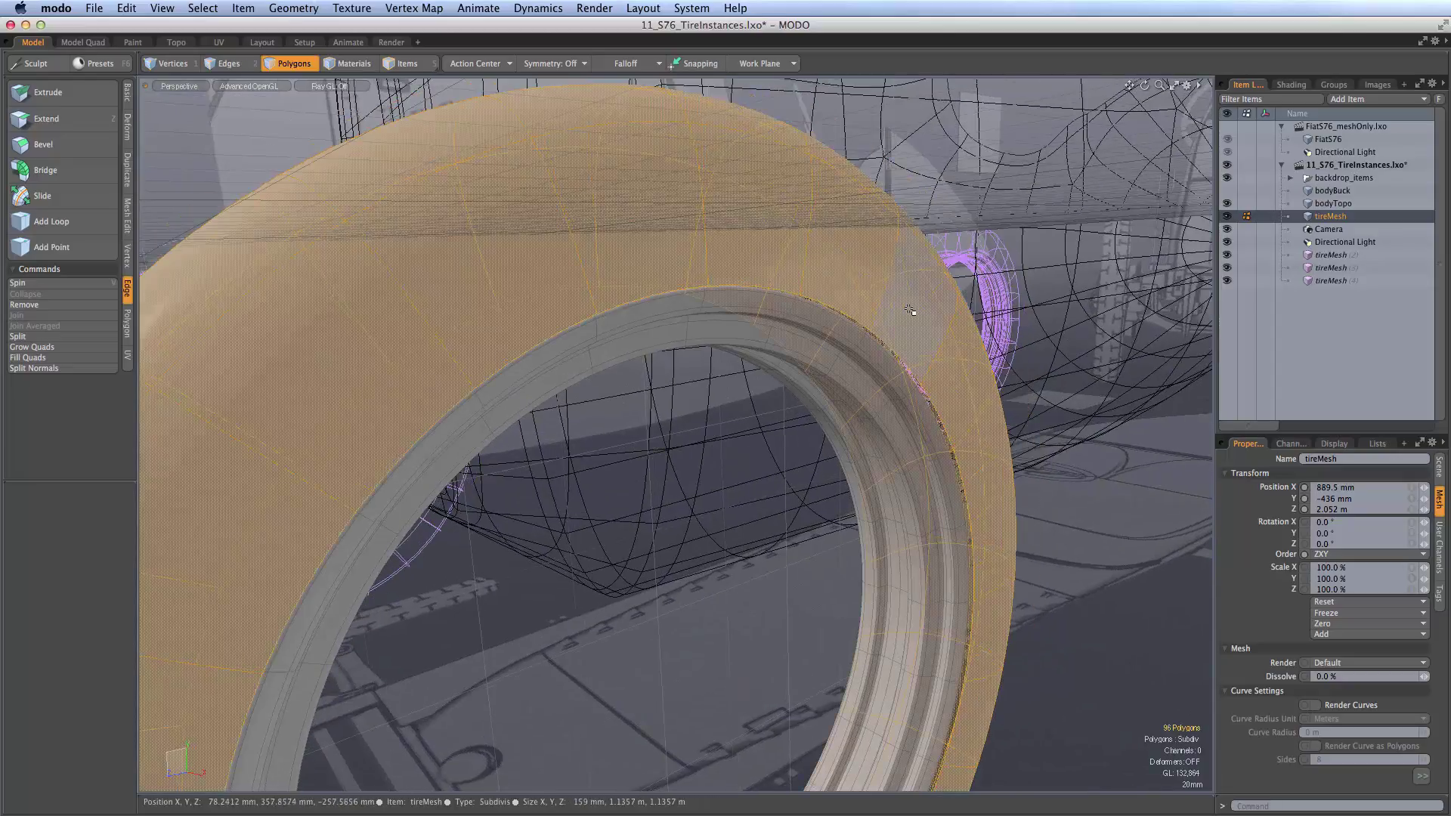
click(1058, 366)
Step: Compare the whole wheel mesh with subdivision off and on, ending with it smoothed
alt+drag(1059, 366, 848, 509)
key(Tab)
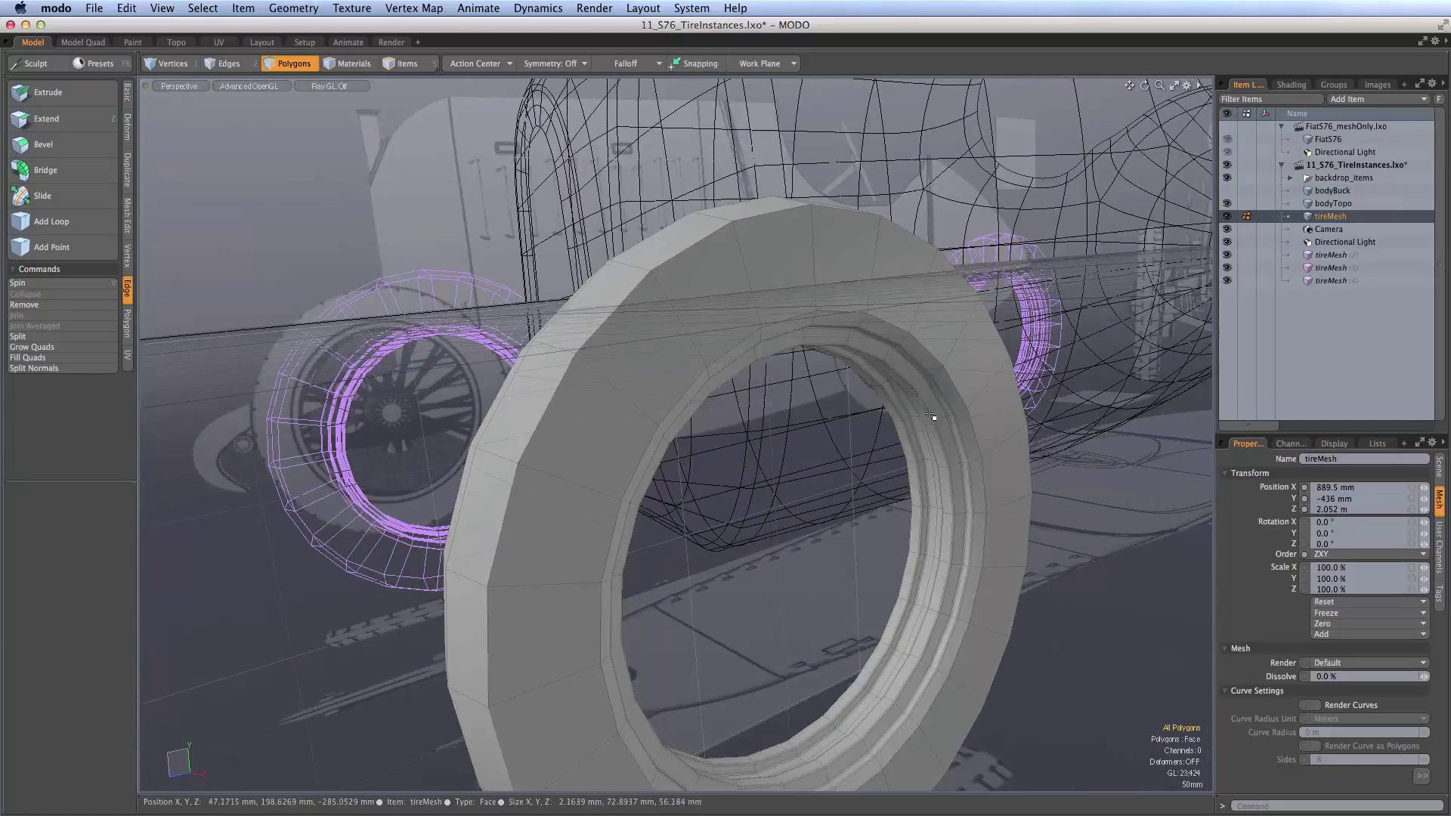
key(Tab)
Step: Scale the tire's two inner border edge loops to 83% in X and 99% in Y and Z to close the gap with the rim
ctrl+alt+drag(848, 421, 923, 505)
mouse_move(939, 364)
ctrl+alt+mouse_down()
mouse_move(984, 371)
mouse_move(940, 368)
ctrl+alt+mouse_up()
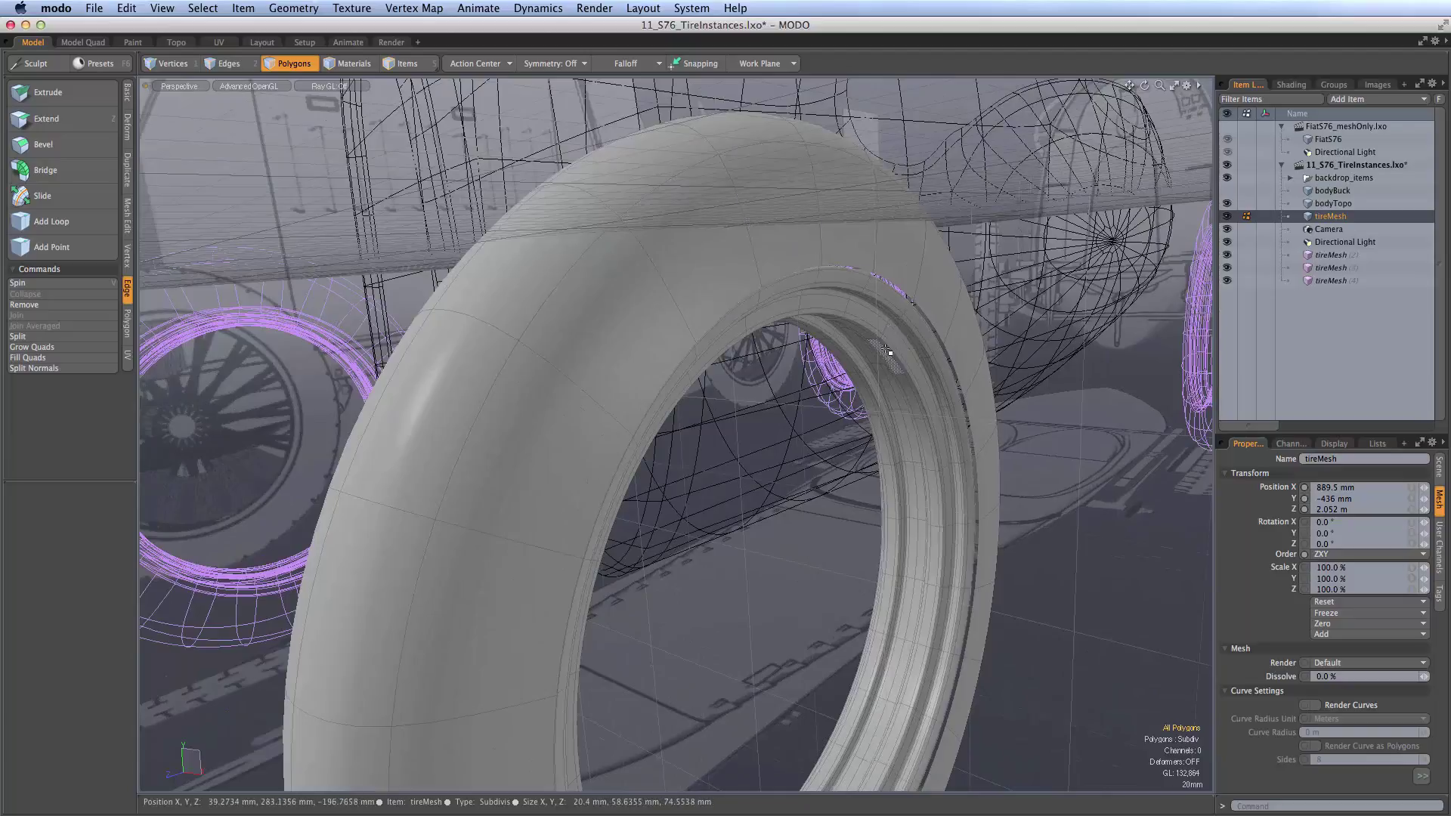
alt+drag(885, 380, 930, 426)
key(2)
double_click(948, 330)
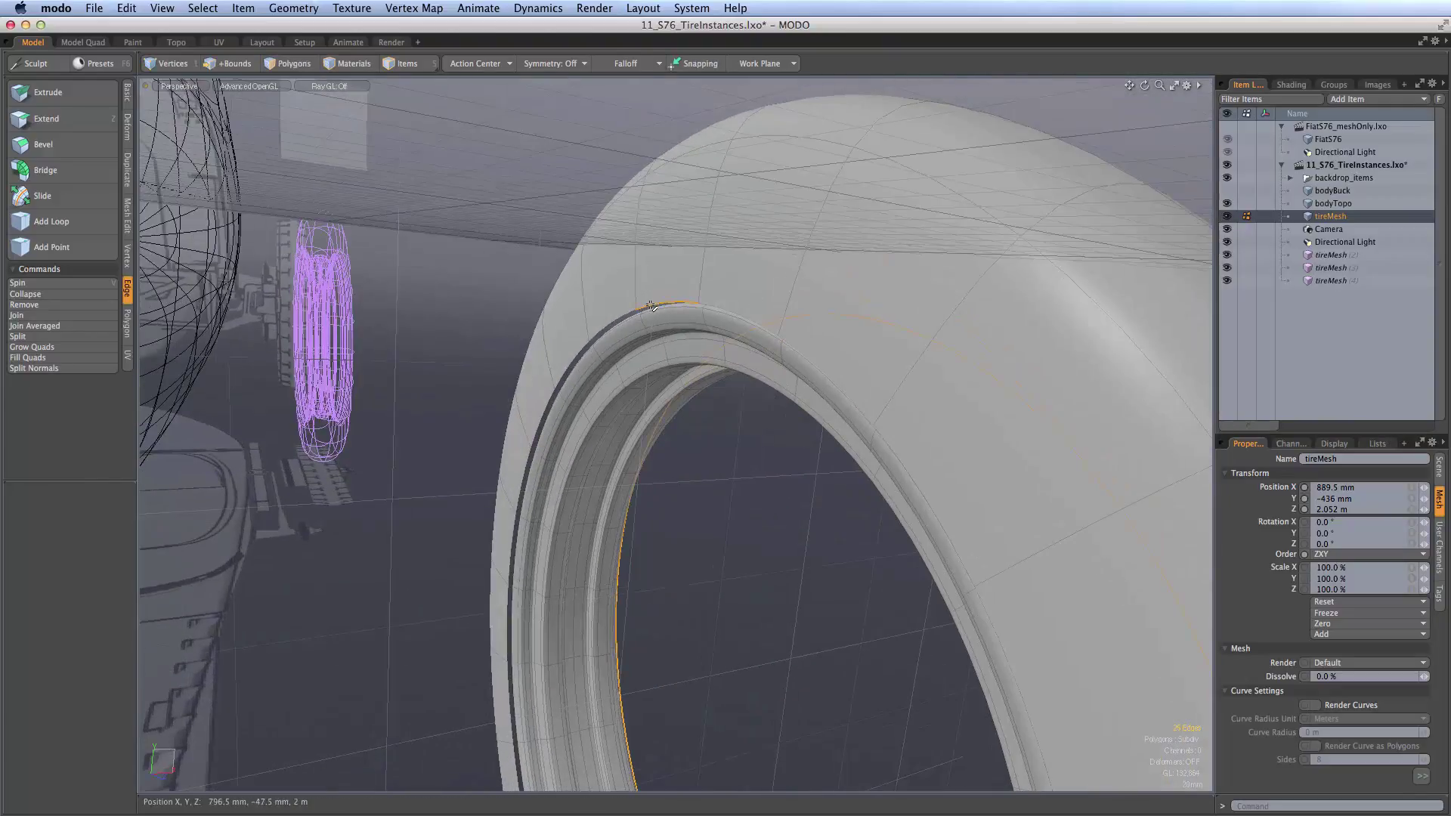
alt+drag(733, 306, 773, 429)
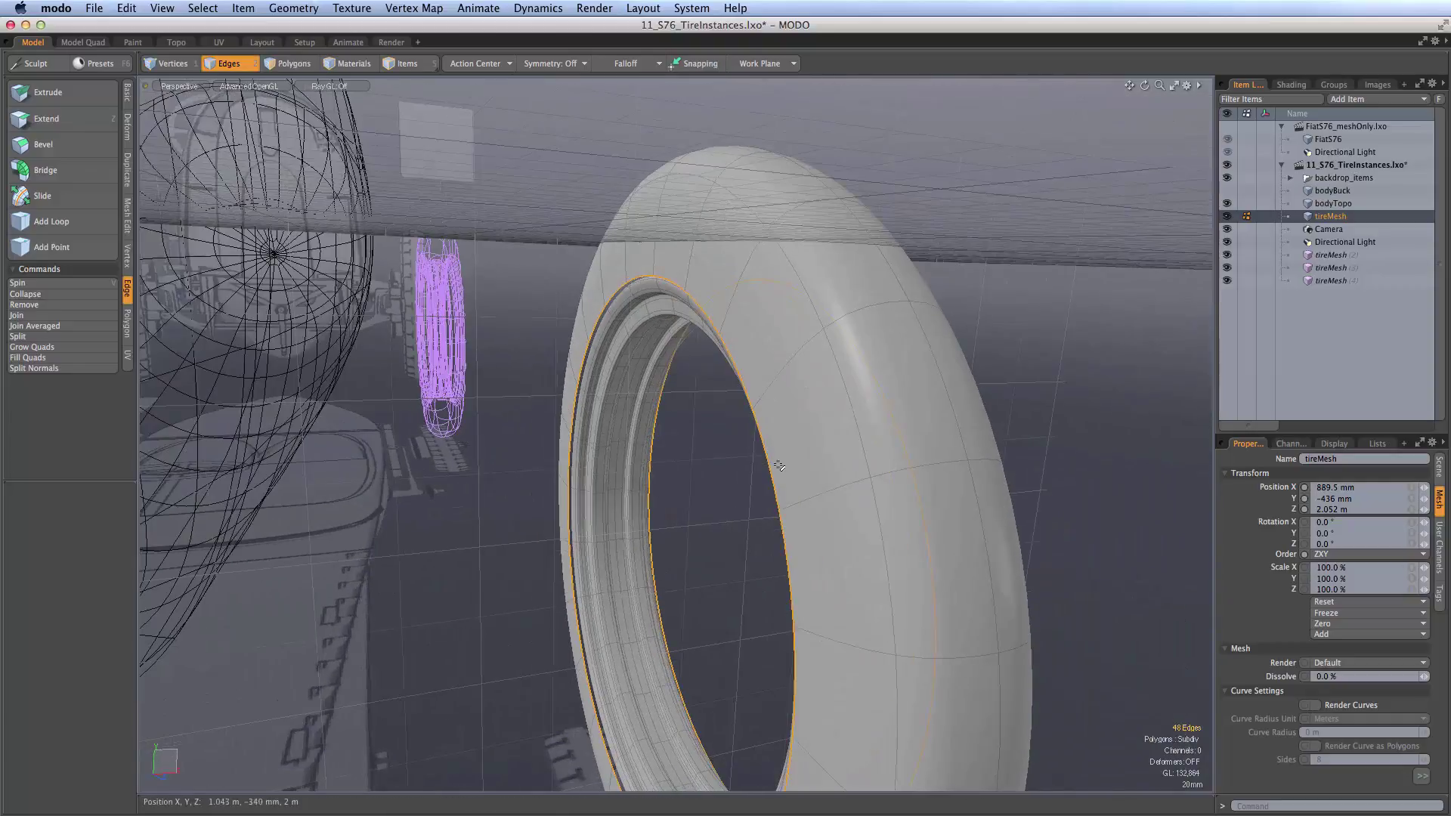
key(y)
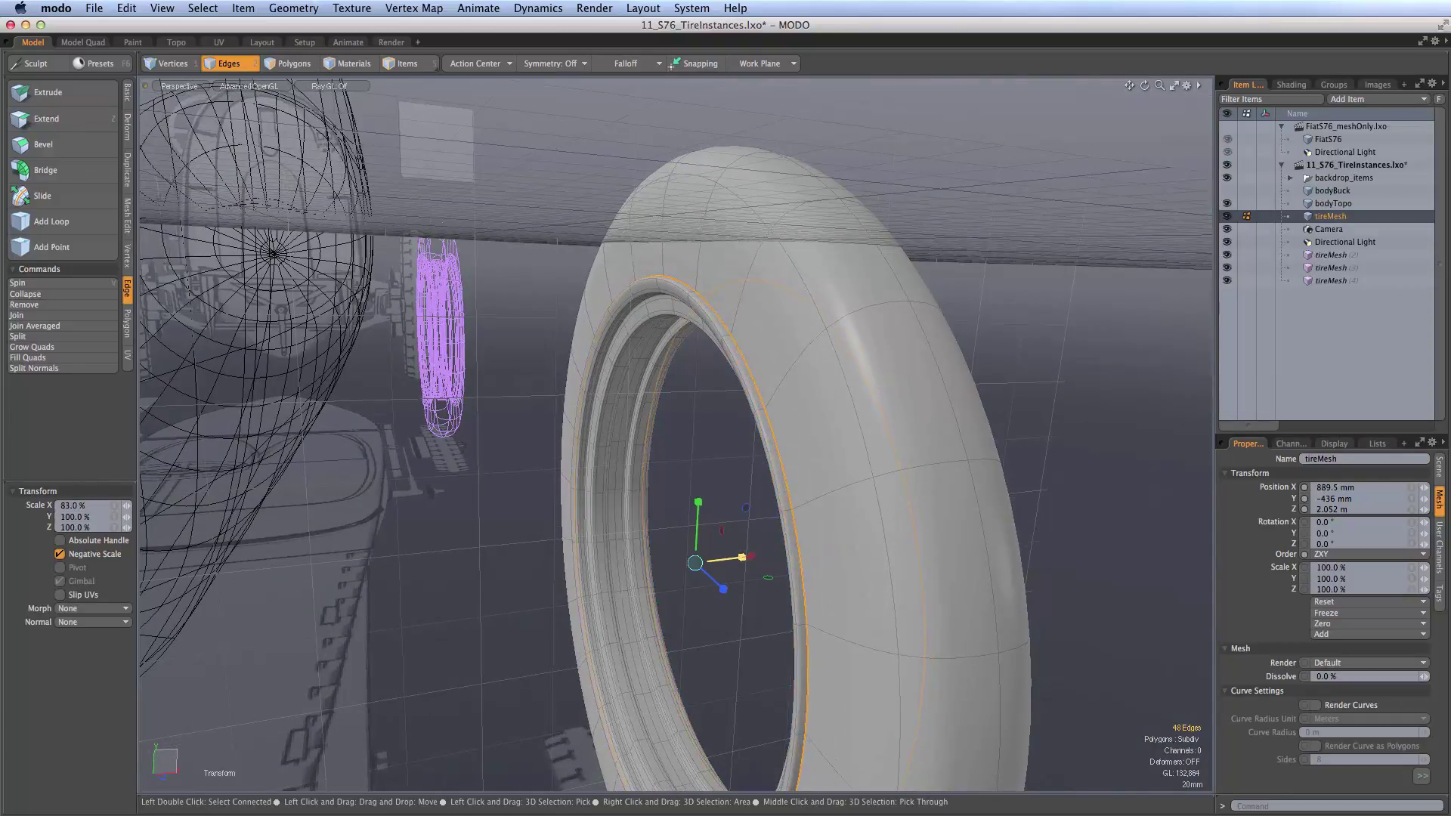
alt+drag(715, 530, 874, 586)
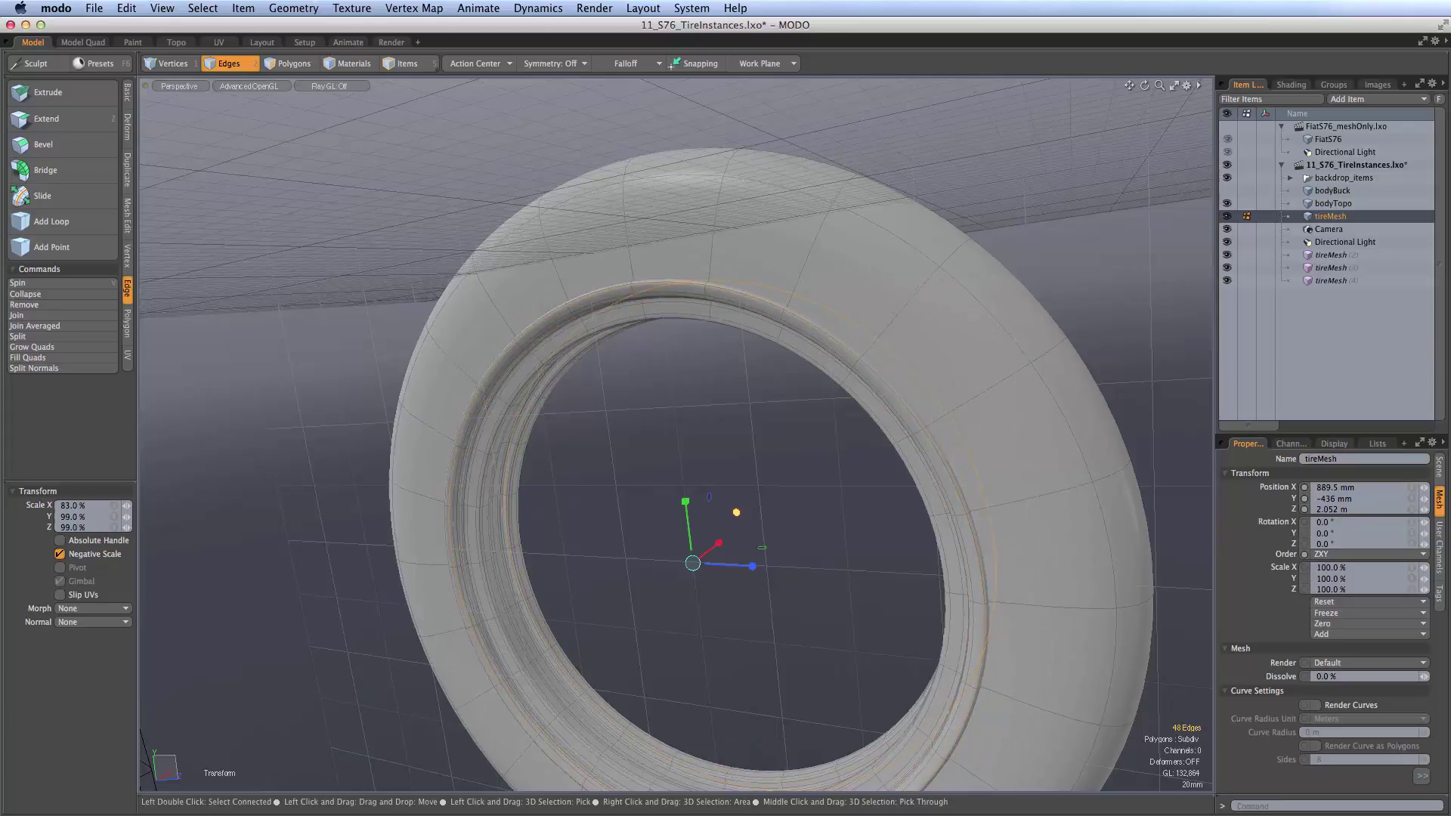
alt+drag(795, 511, 560, 514)
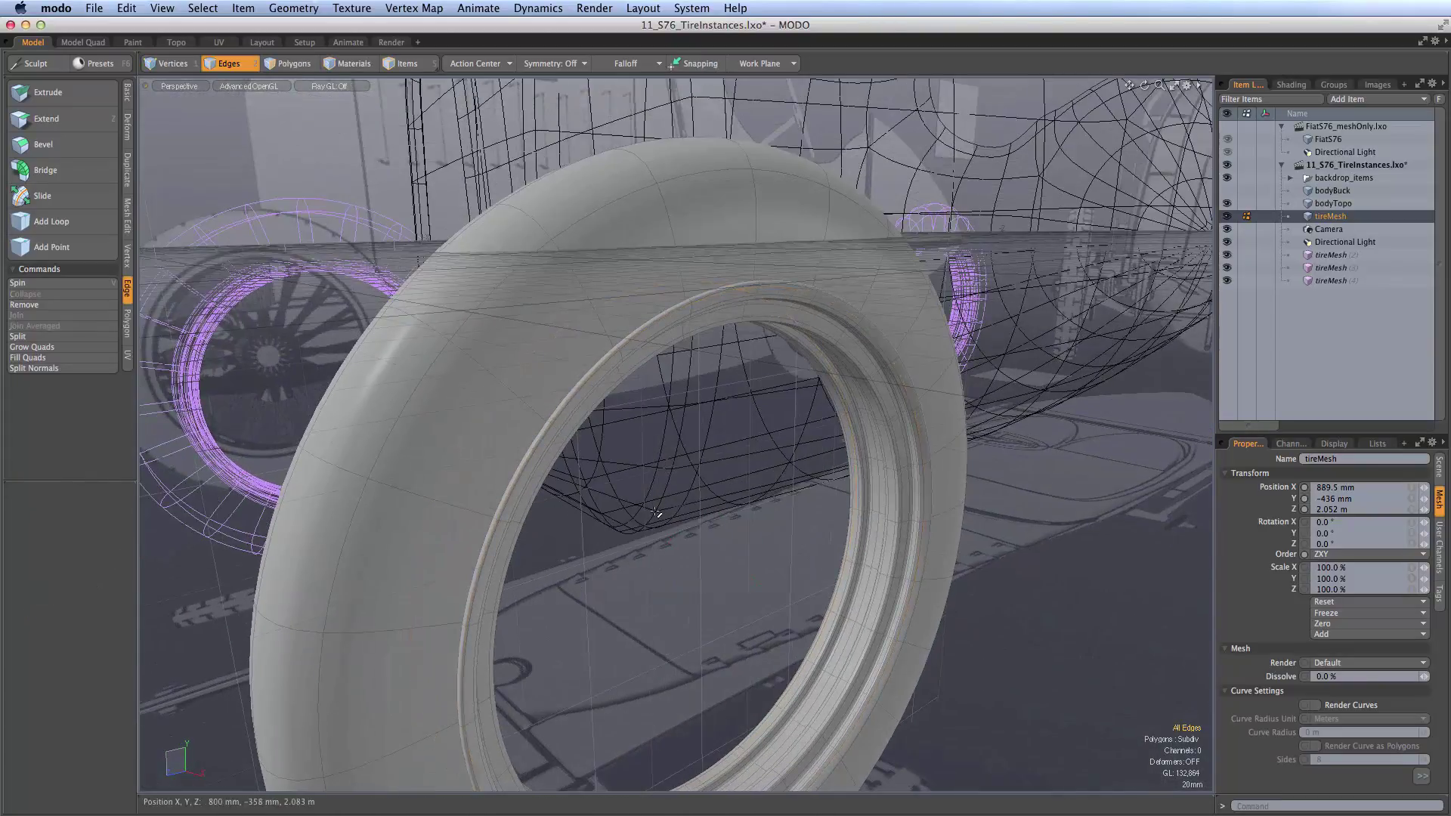
ctrl+alt+drag(797, 459, 692, 478)
alt+drag(1013, 464, 900, 452)
alt+shift+drag(900, 452, 950, 544)
mouse_move(563, 393)
ctrl+alt+mouse_down()
mouse_move(716, 372)
mouse_move(648, 393)
mouse_move(778, 427)
ctrl+alt+mouse_up()
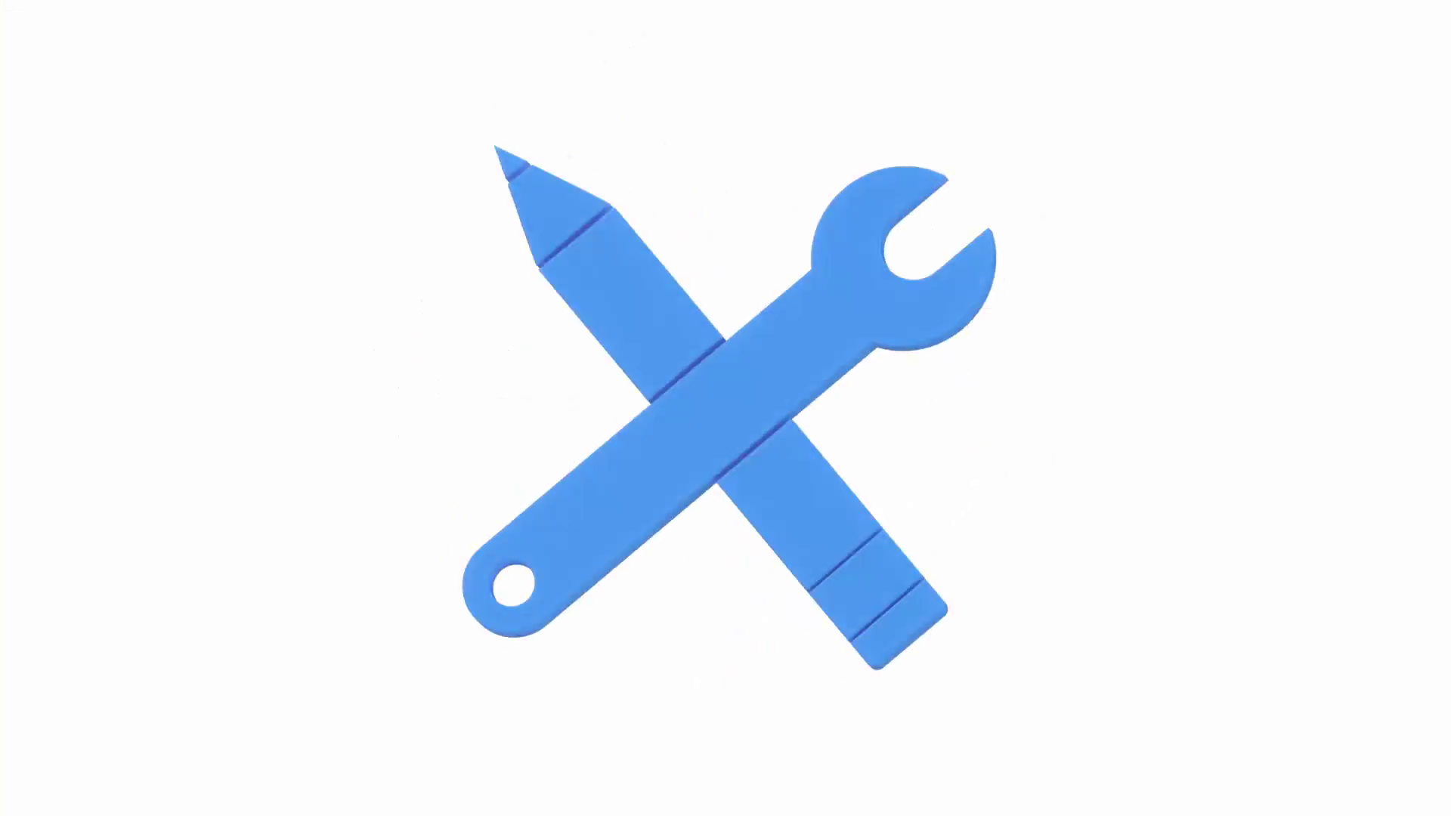